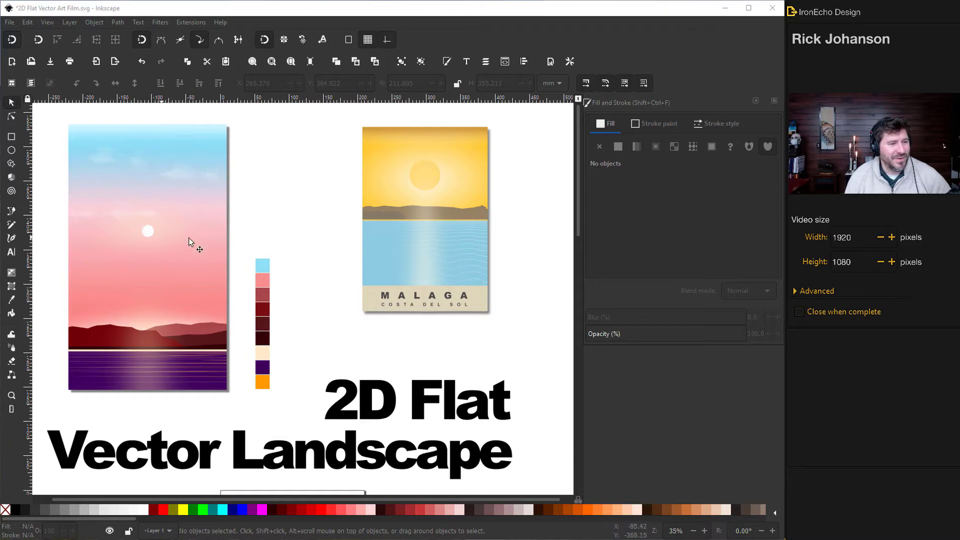
Draw an upright rectangle about 214 by 362 mm in the blank area beside the lower colour swatches and fill it with the light blue swatch colour.
scroll(320, 322, "down", 15)
scroll(403, 322, "down", 1)
scroll(369, 325, "up", 2)
scroll(373, 330, "down", 3)
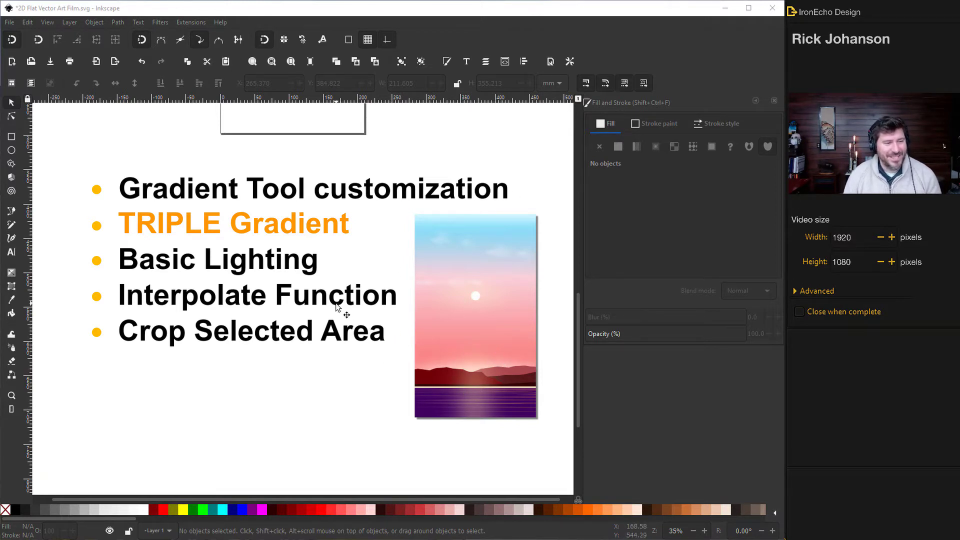
scroll(336, 307, "down", 5)
scroll(335, 306, "down", 3)
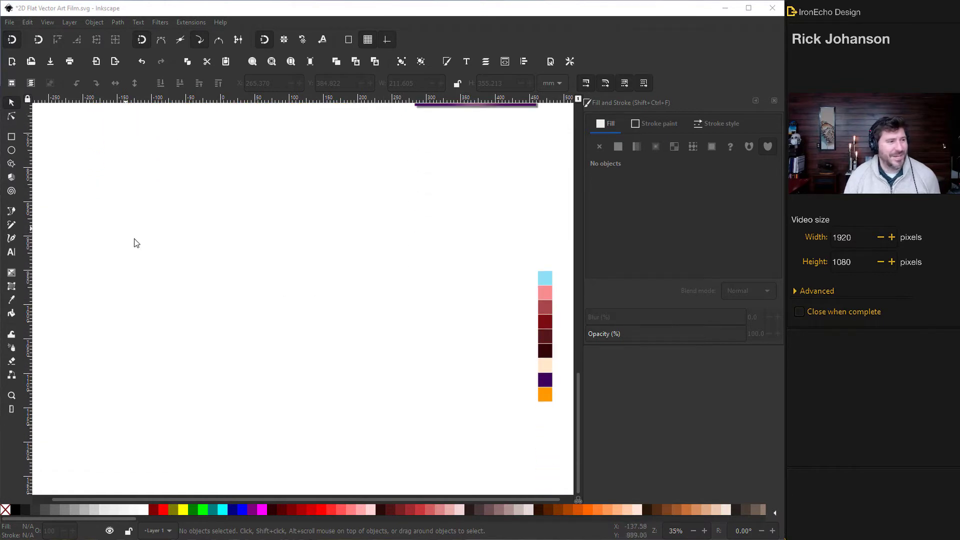
left_click(11, 138)
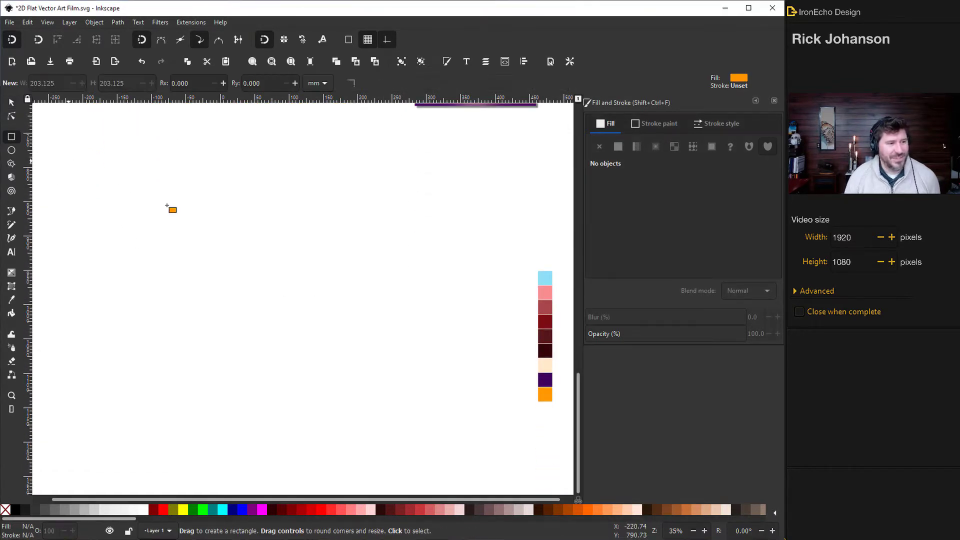
mouse_move(172, 219)
left_mouse_down()
mouse_move(287, 302)
mouse_move(319, 468)
left_mouse_up()
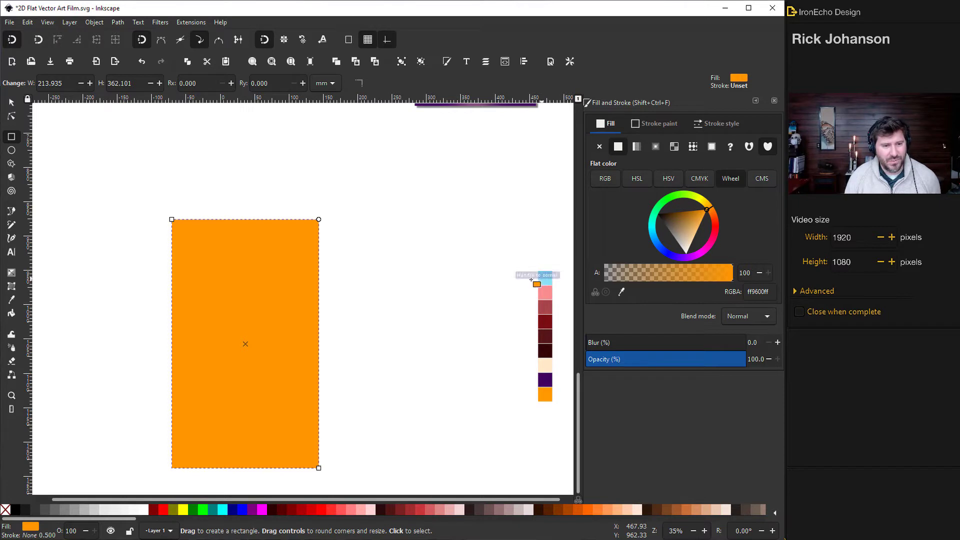
left_click(621, 293)
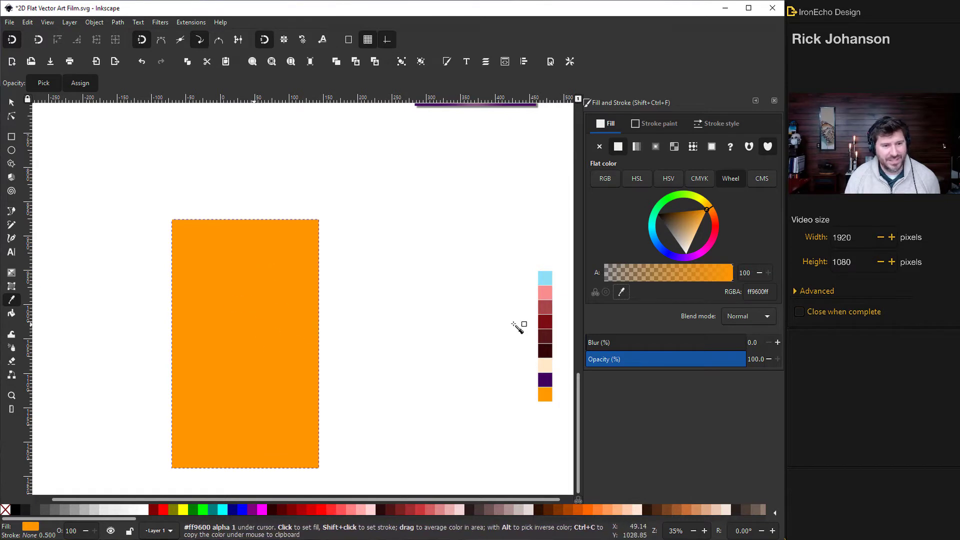
left_click(546, 277)
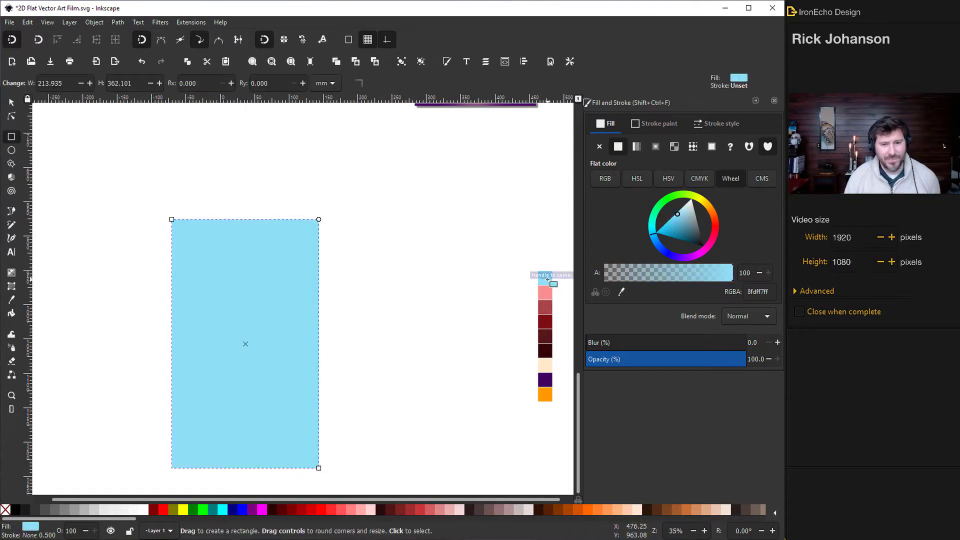
Fill the rectangle with a linear gradient from light blue to the fully opaque pink swatch colour, running vertically from the top edge to just past the middle.
left_click(638, 146)
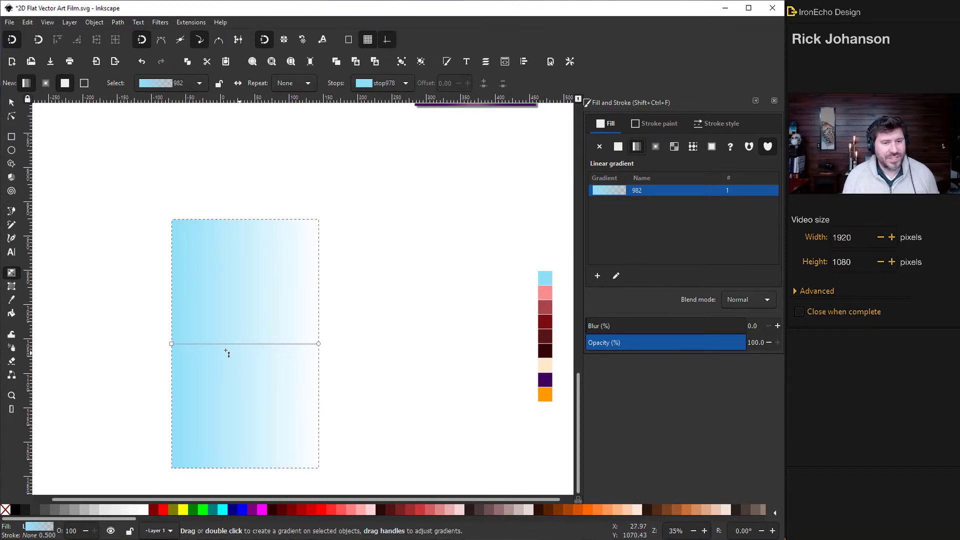
left_click(616, 277)
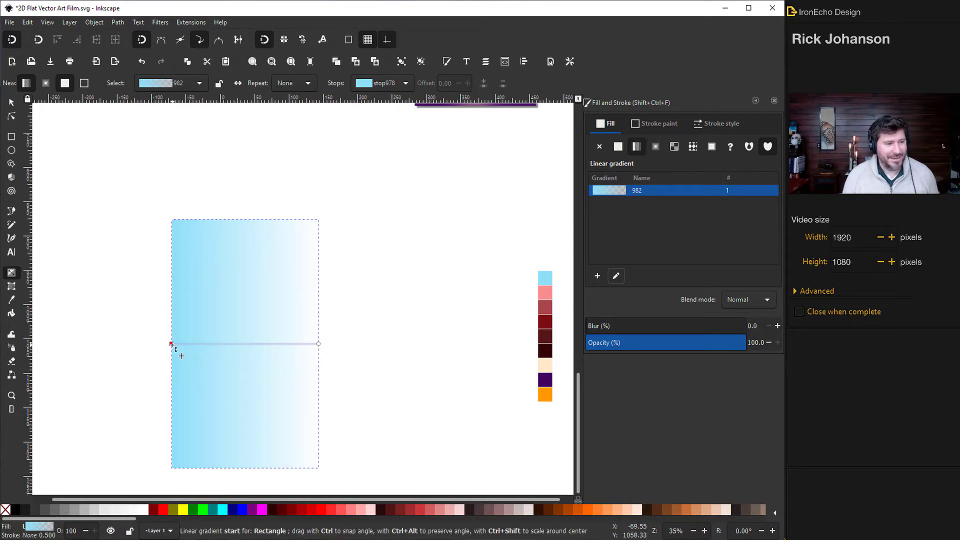
left_click(318, 343)
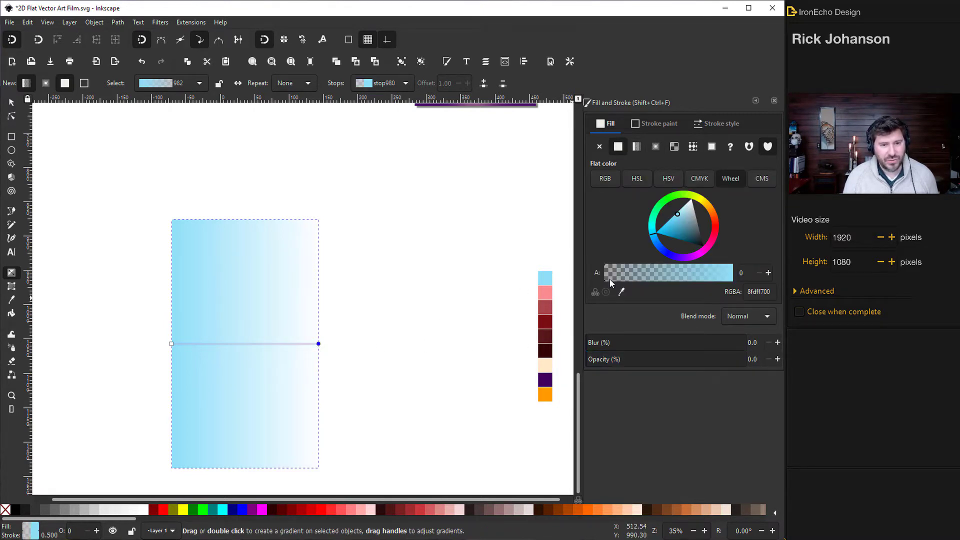
left_click_drag(606, 278, 747, 283)
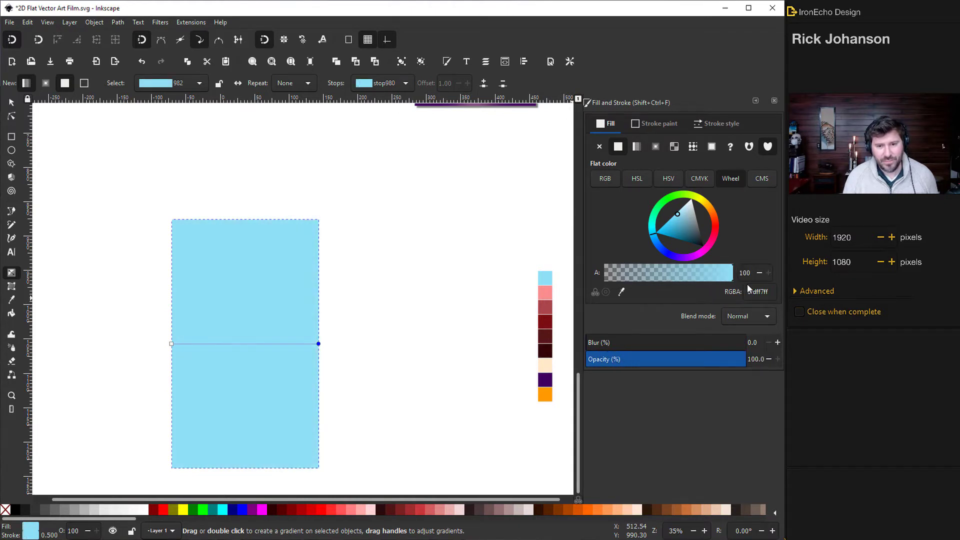
left_click(623, 290)
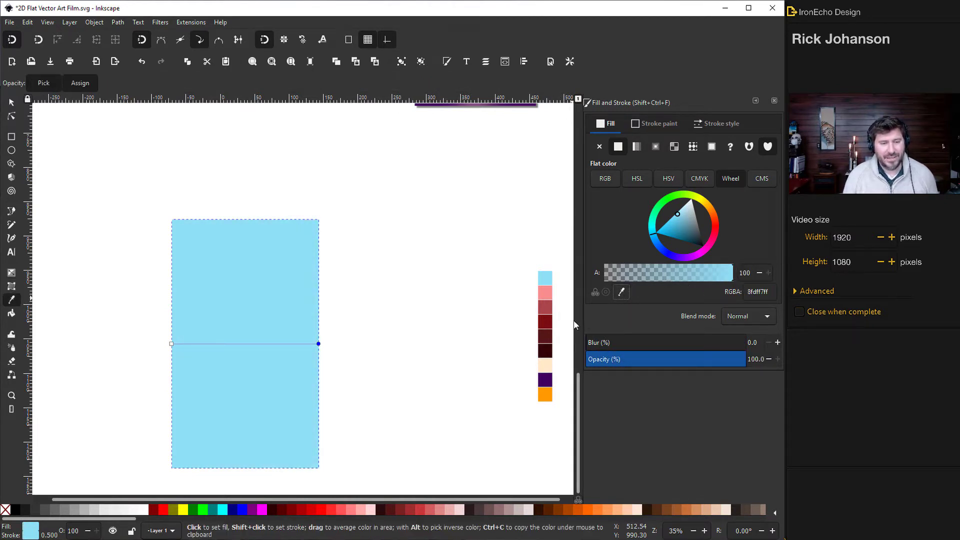
left_click_drag(551, 297, 549, 295)
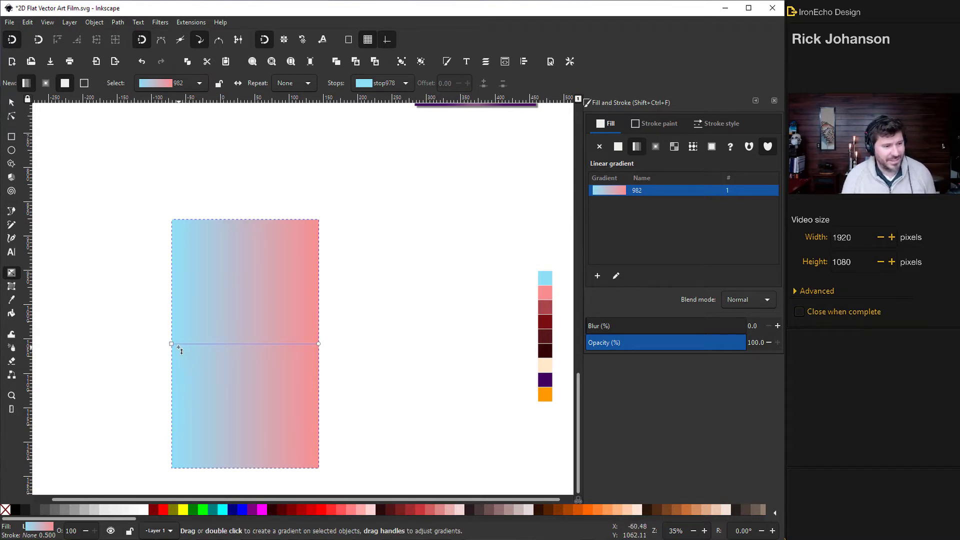
left_click_drag(172, 343, 248, 221)
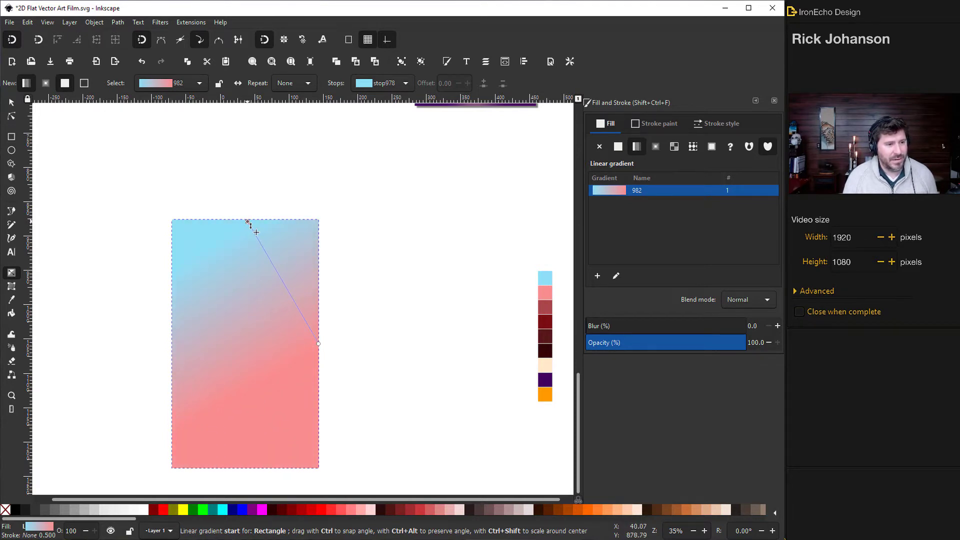
left_click_drag(318, 343, 245, 358)
Add a stop near the middle of the gradient line and colour it a light tint of the pink swatch (ffc1c1).
scroll(404, 369, "down", 1)
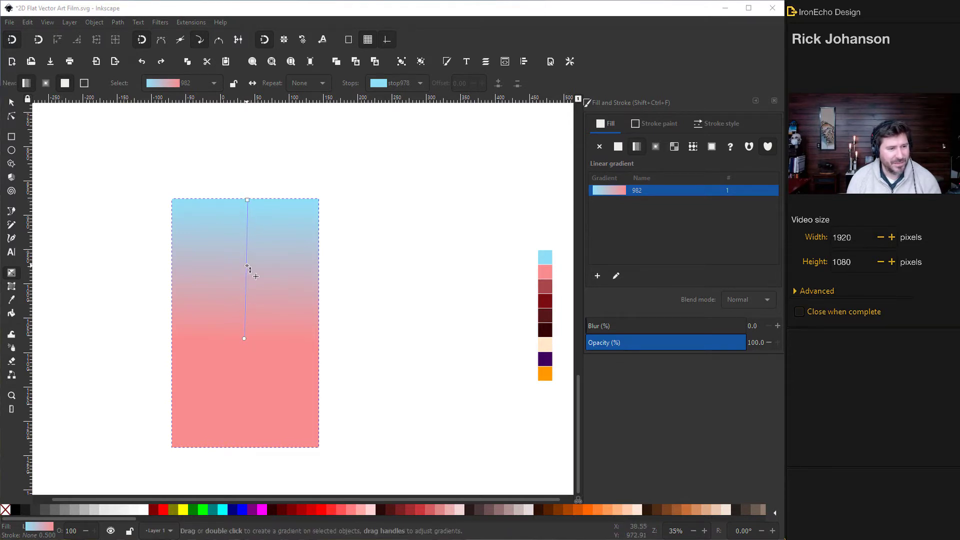
double_click(246, 266)
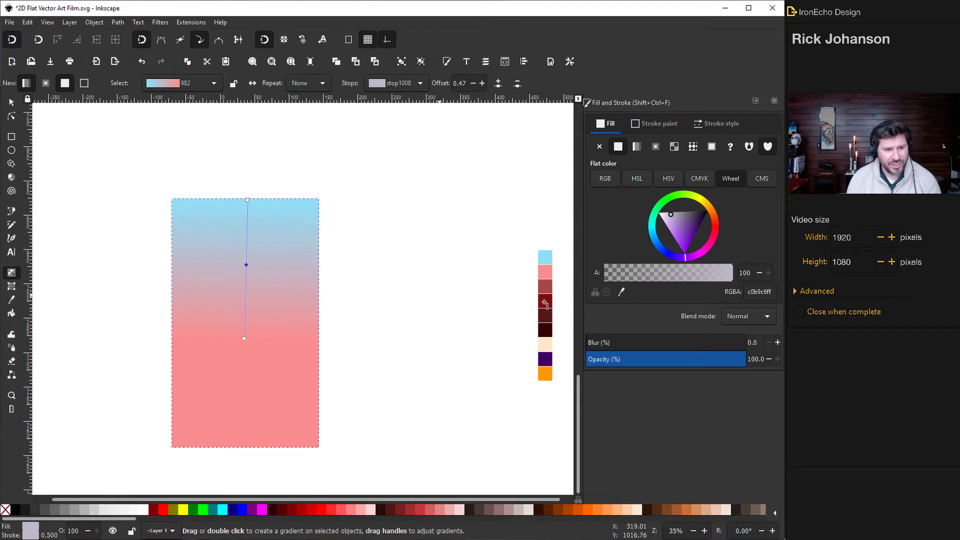
left_click(621, 292)
left_click(550, 274)
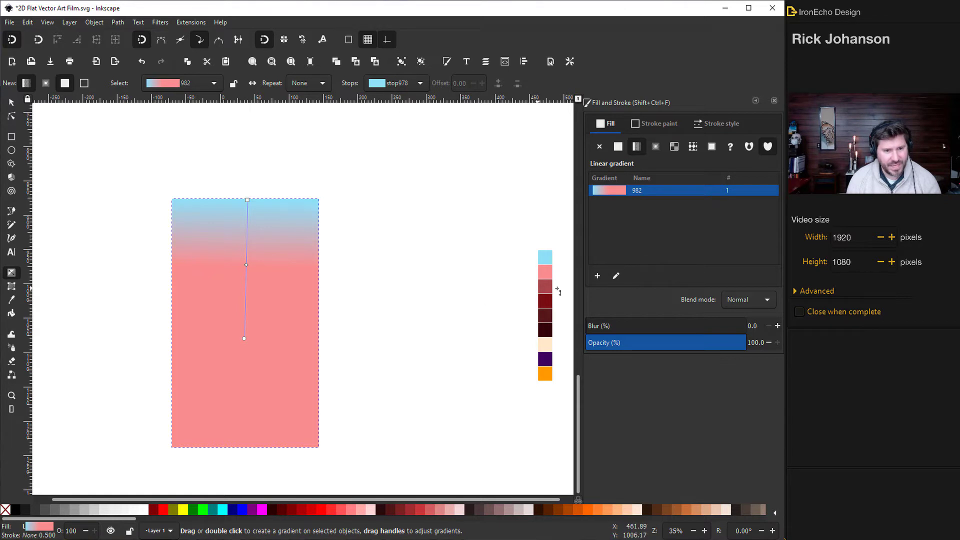
left_click(246, 265)
left_click_drag(688, 236, 678, 247)
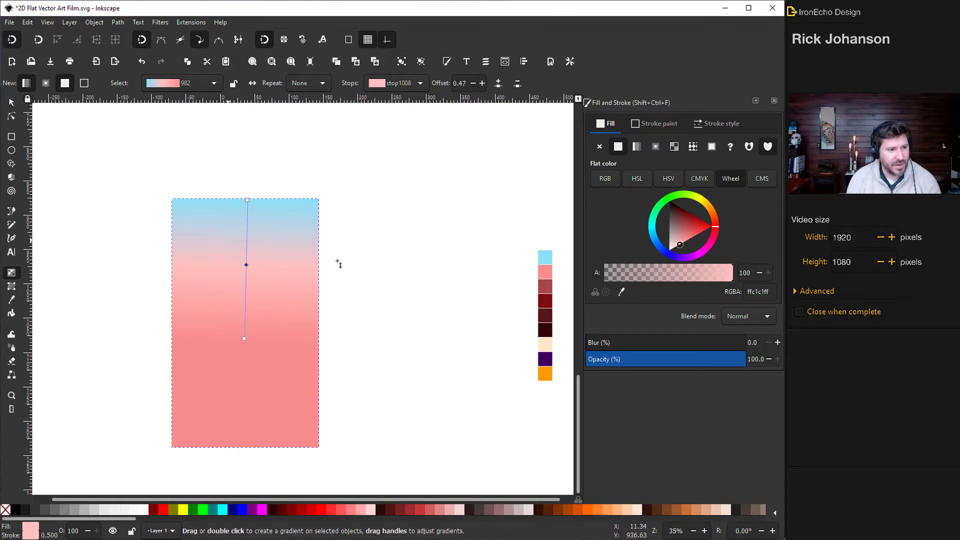
Set the gradient's top stop to a slightly more saturated light blue (82dffb).
left_click(247, 199)
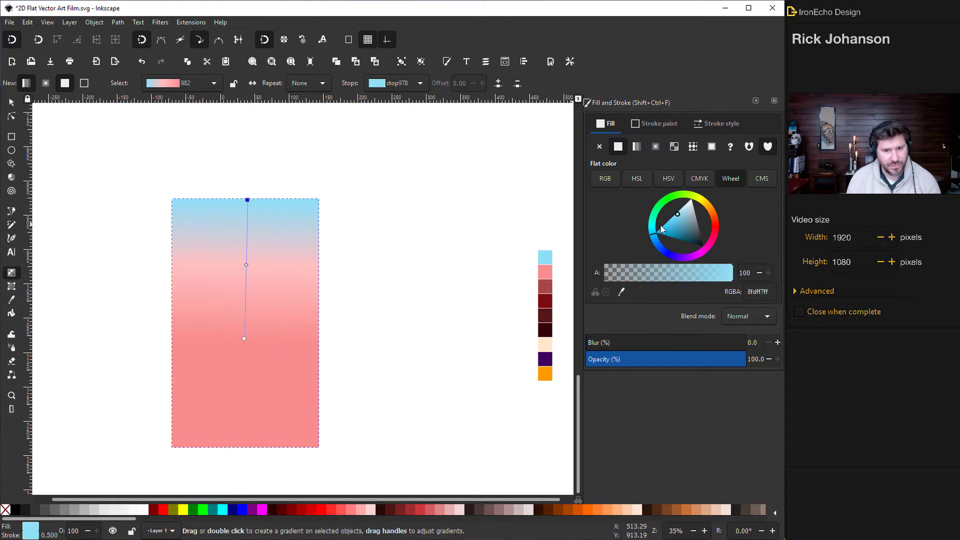
left_click_drag(674, 217, 674, 215)
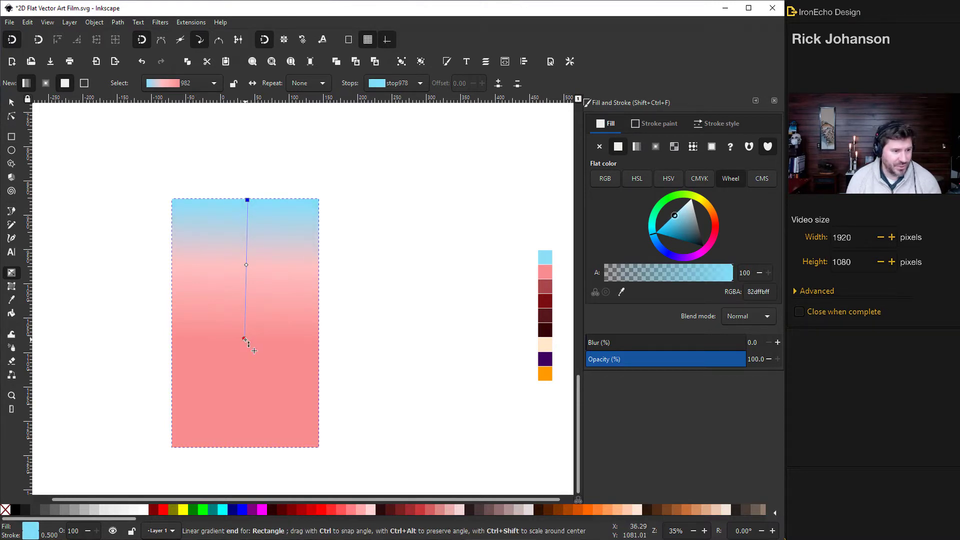
Recolour the gradient's lowest stop to salmon (f88e83) and nudge the middle stop slightly downward.
left_click(244, 339)
left_click_drag(685, 236, 683, 236)
left_click(714, 227)
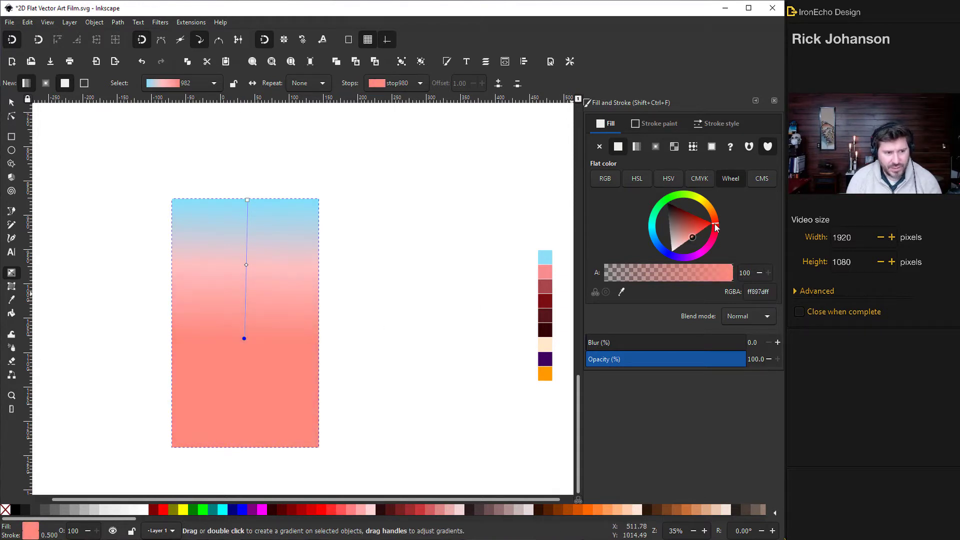
mouse_move(245, 272)
left_mouse_down()
mouse_move(241, 307)
mouse_move(245, 268)
left_mouse_up()
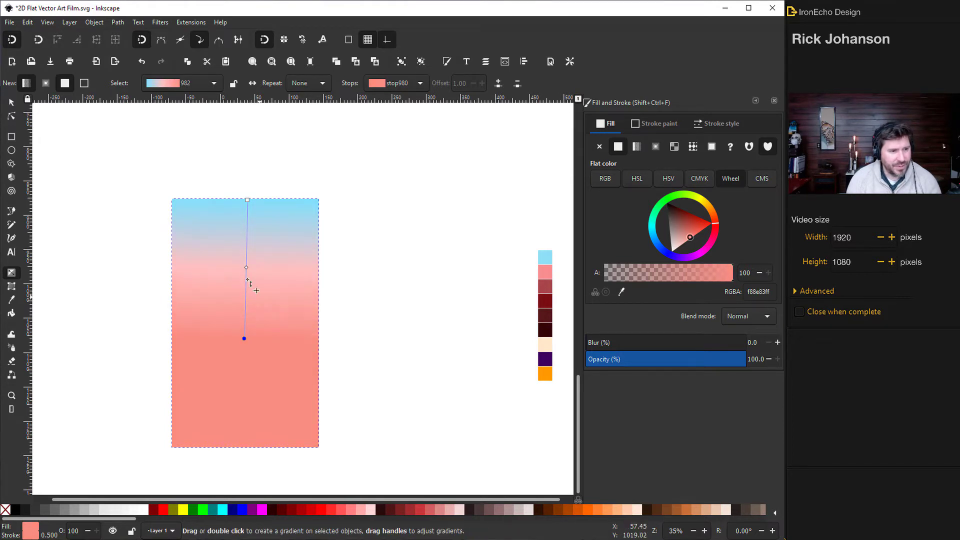
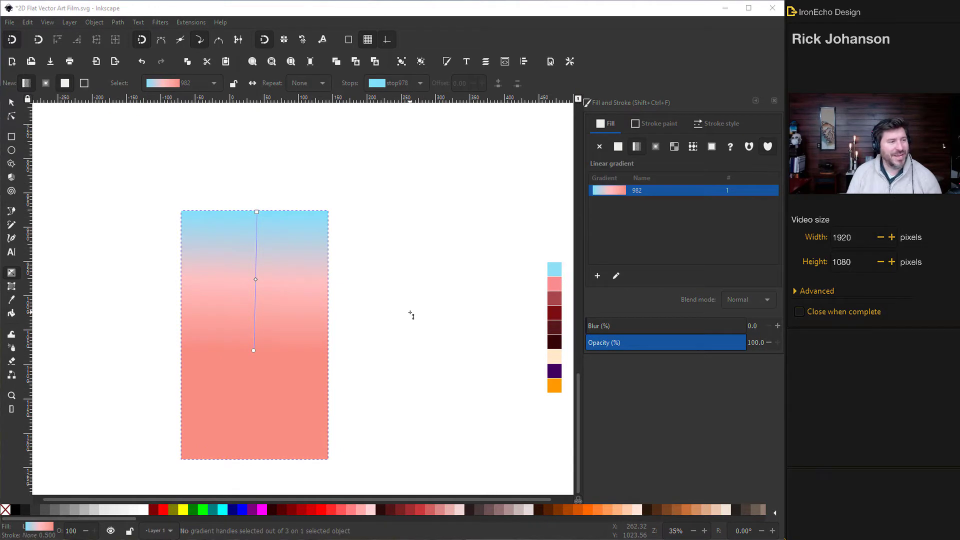
Draw a white circle about 24 mm in diameter and place it in the light pink band of the sky rectangle, above its centre.
left_click(12, 150)
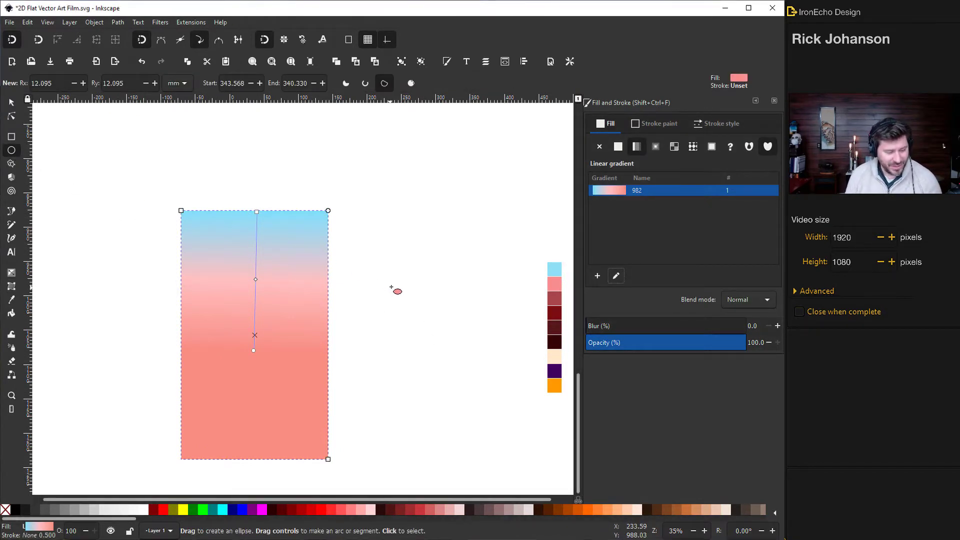
left_click_drag(384, 274, 400, 290)
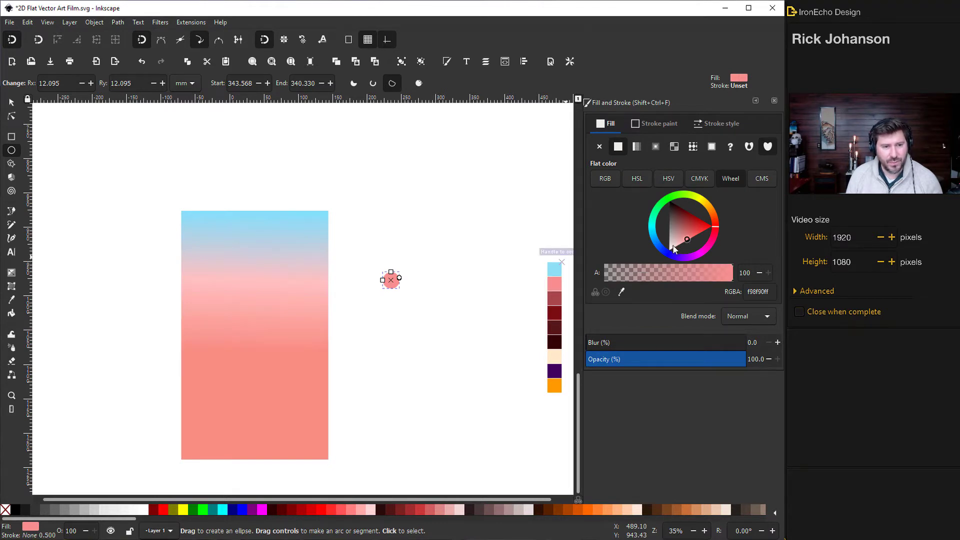
left_click_drag(673, 248, 659, 271)
key("s")
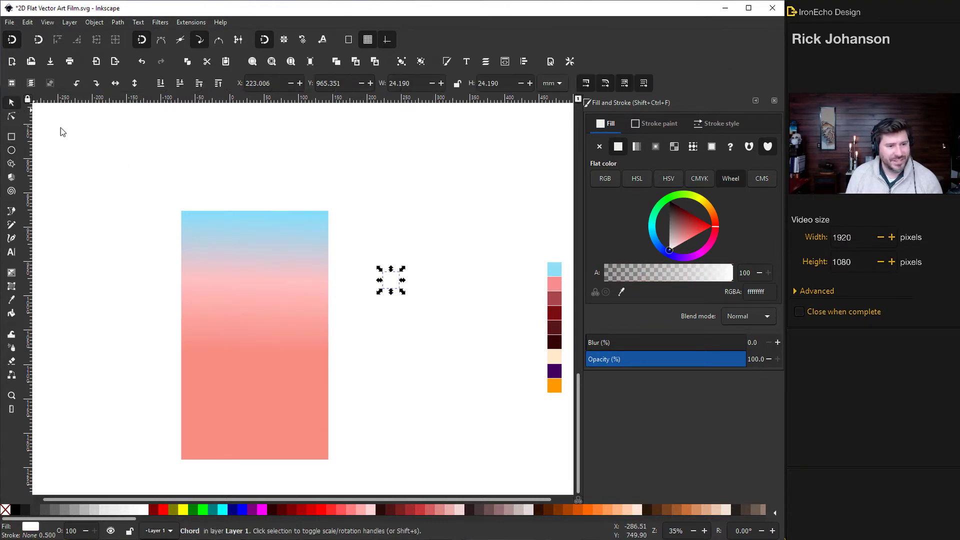
left_click_drag(385, 280, 239, 294)
Duplicate the white circle and move the copy up and to the right of the original.
scroll(253, 302, "up", 4, "ctrl")
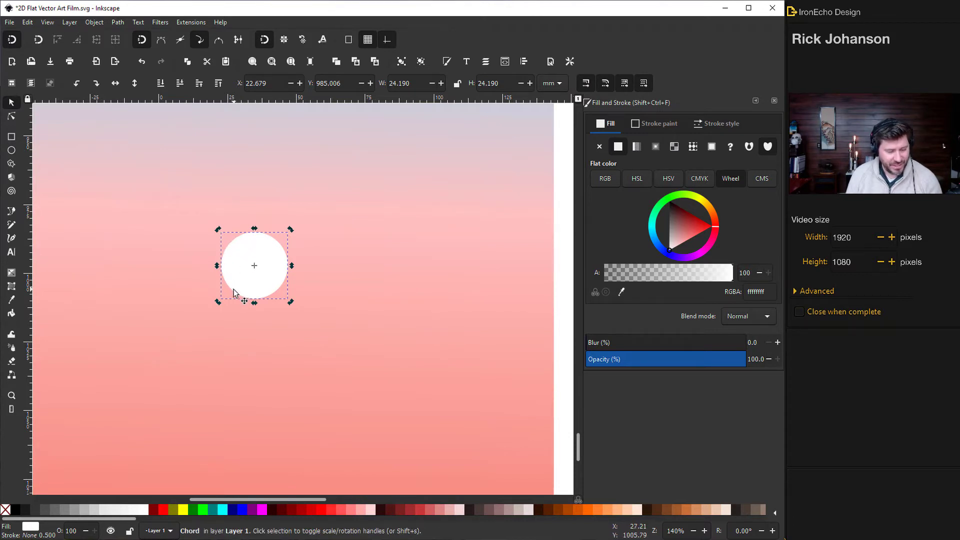
key("ctrl")
key("ctrl+d")
left_click_drag(257, 285, 455, 209)
Duplicate the original circle again, colour the copy red (ff0000) and offset it slightly to the right and up.
left_click(255, 276)
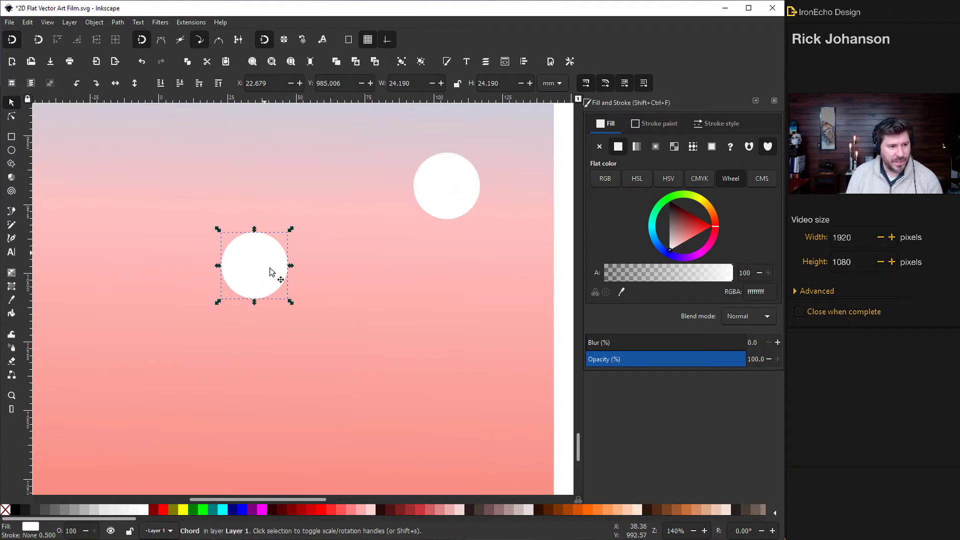
key("ctrl")
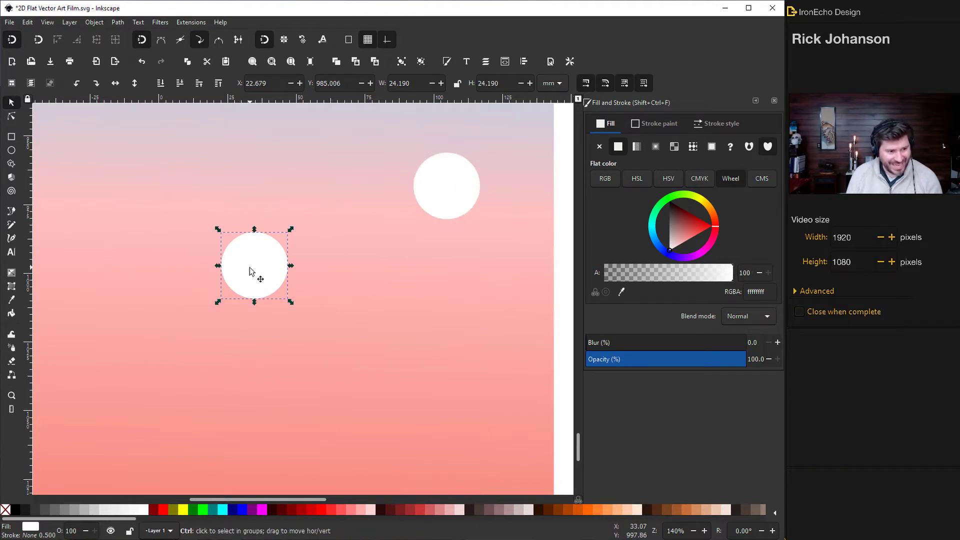
left_click(162, 509)
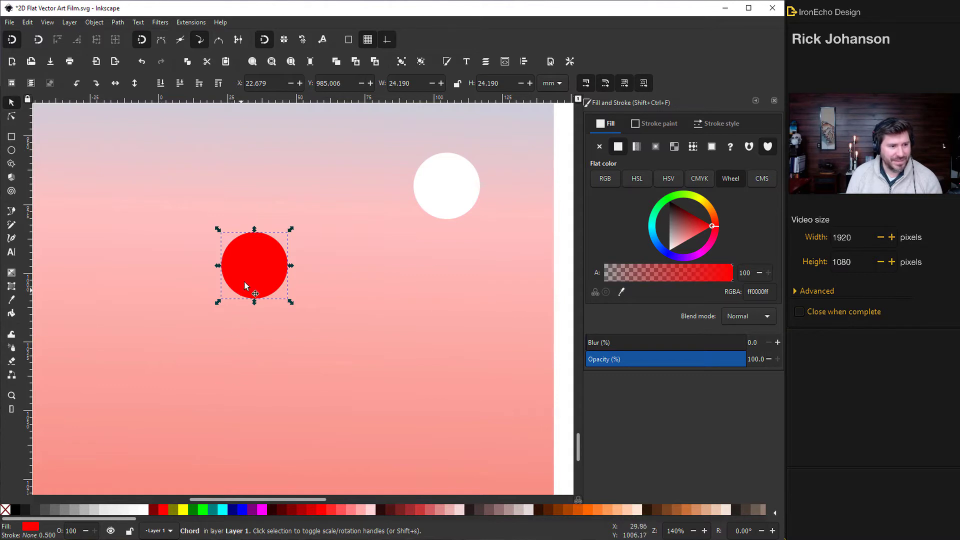
left_click_drag(245, 285, 258, 273)
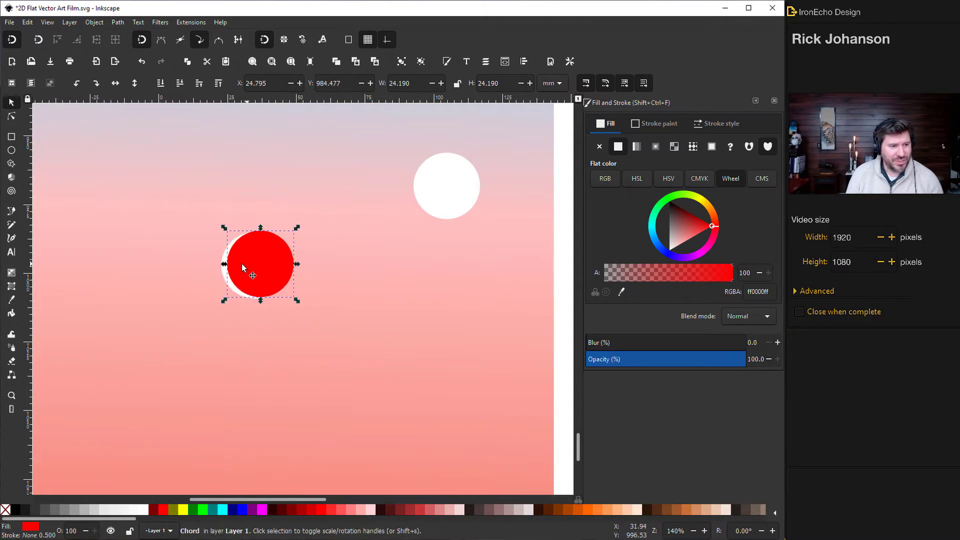
Subtract the red circle from the white circle beneath it with Difference and shade the resulting crescent light grey (ebebeb).
key("Escape")
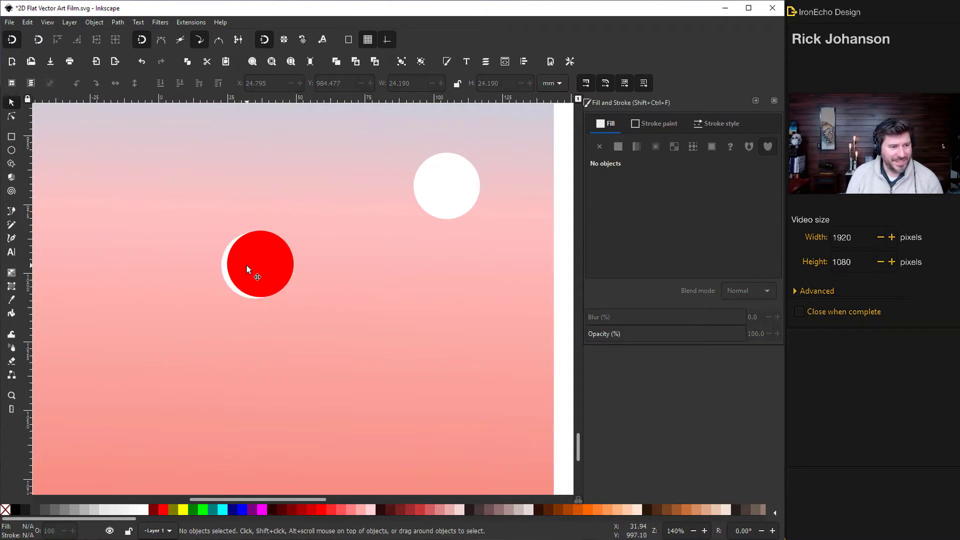
left_click(248, 270)
left_click(223, 278, "shift")
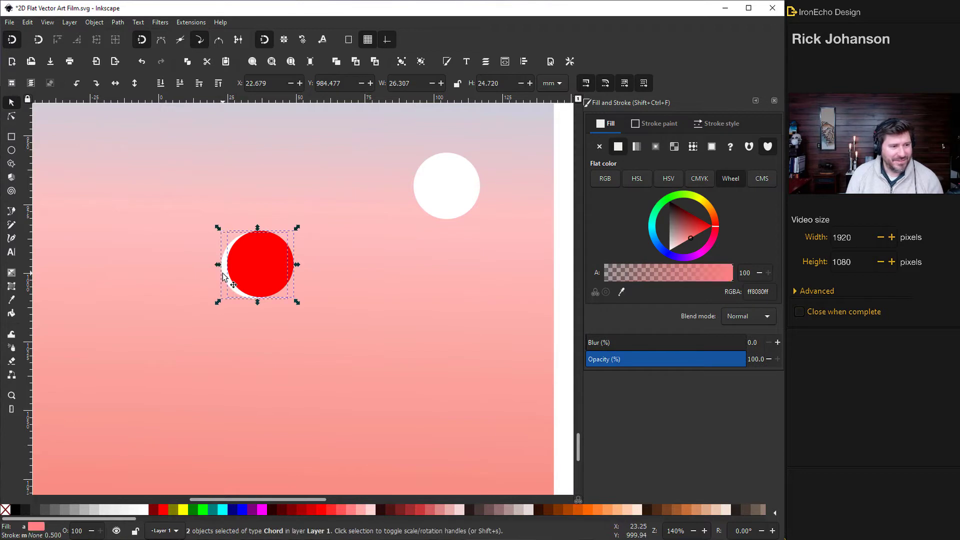
left_click(118, 22)
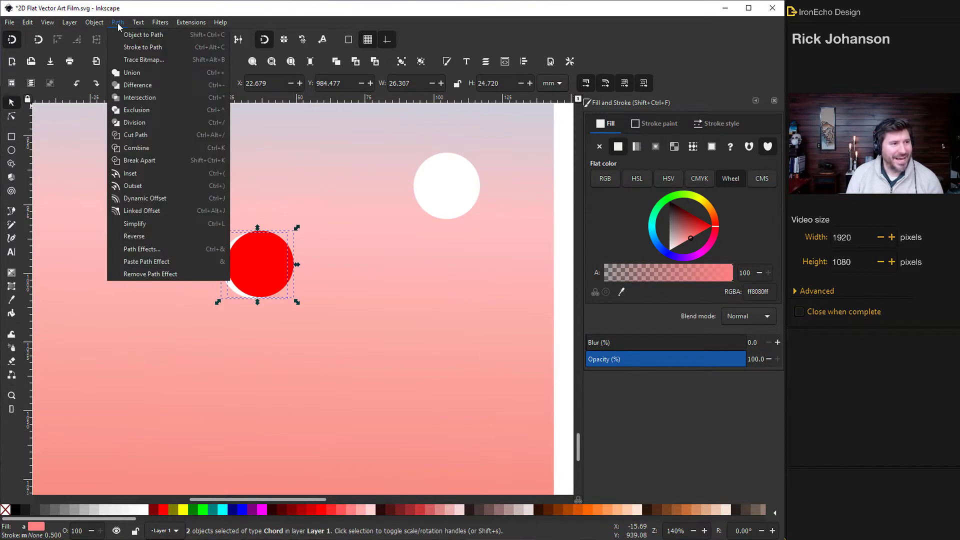
left_click(128, 81)
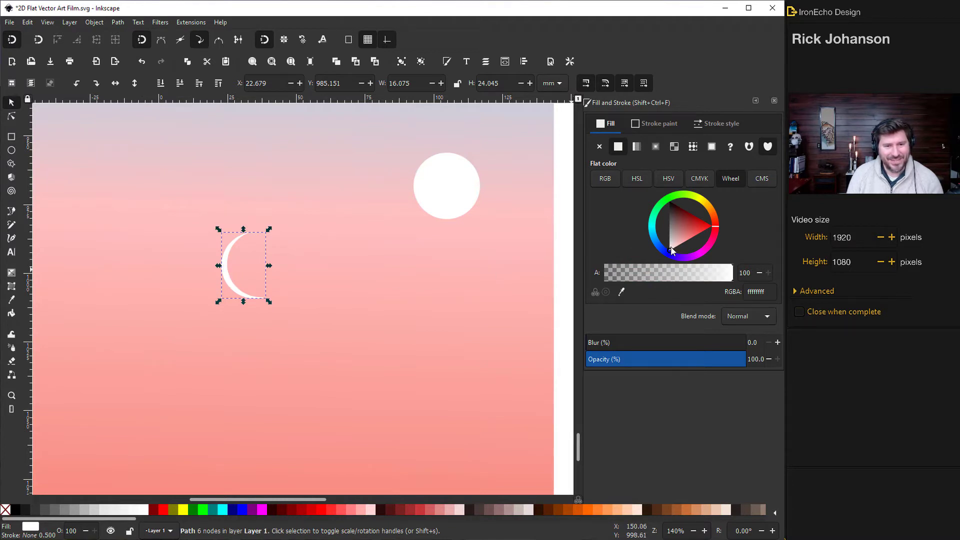
left_click_drag(671, 247, 667, 248)
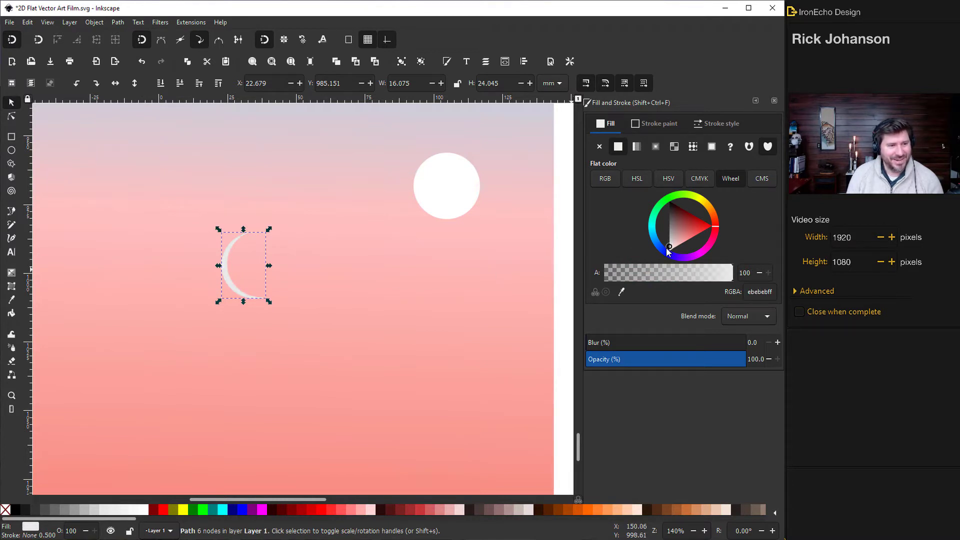
Move the spare white circle onto the light grey crescent, leaving the crescent exposed as shading along its left edge.
left_click_drag(433, 188, 262, 248)
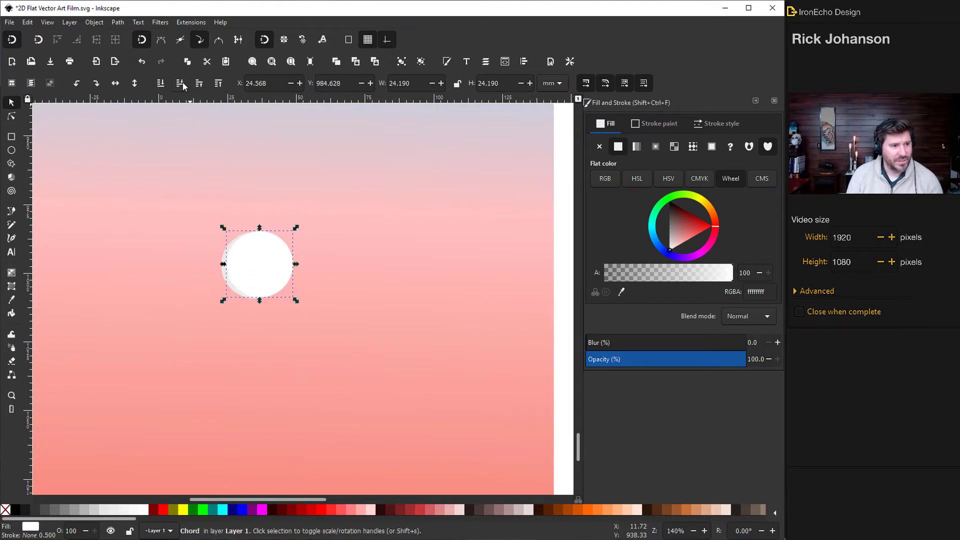
left_click(267, 260)
left_click_drag(268, 260, 262, 263)
Group the sky rectangle, the white circle and the grey crescent together.
left_click(325, 287)
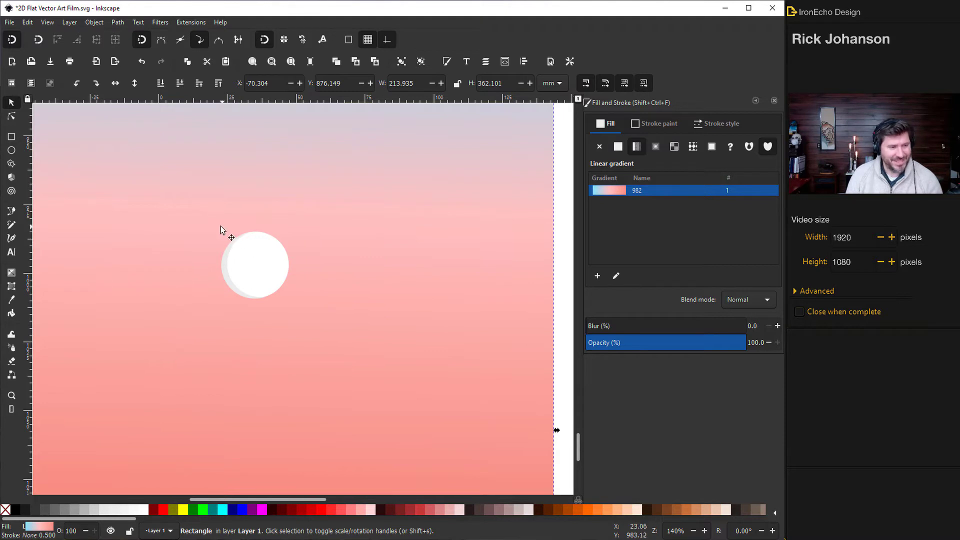
key("shift")
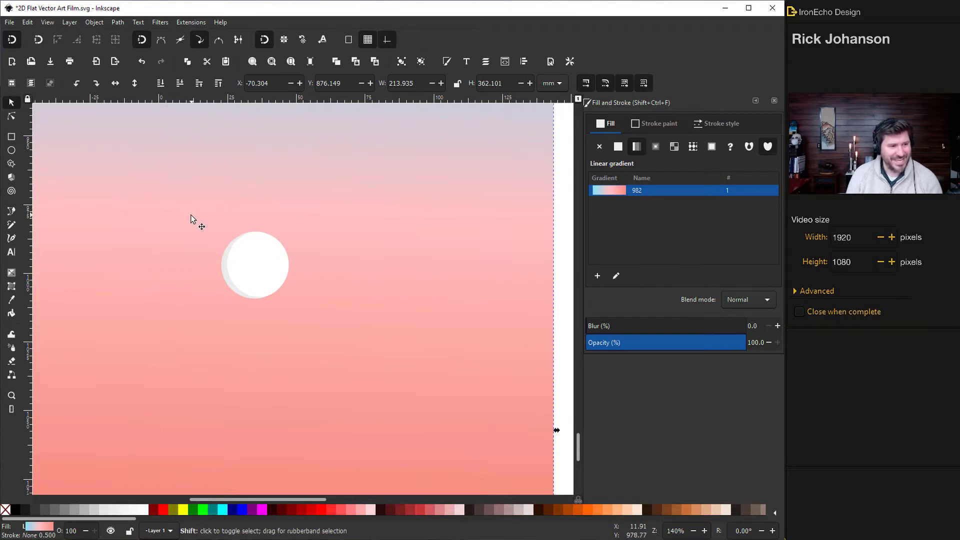
left_click_drag(163, 206, 332, 342)
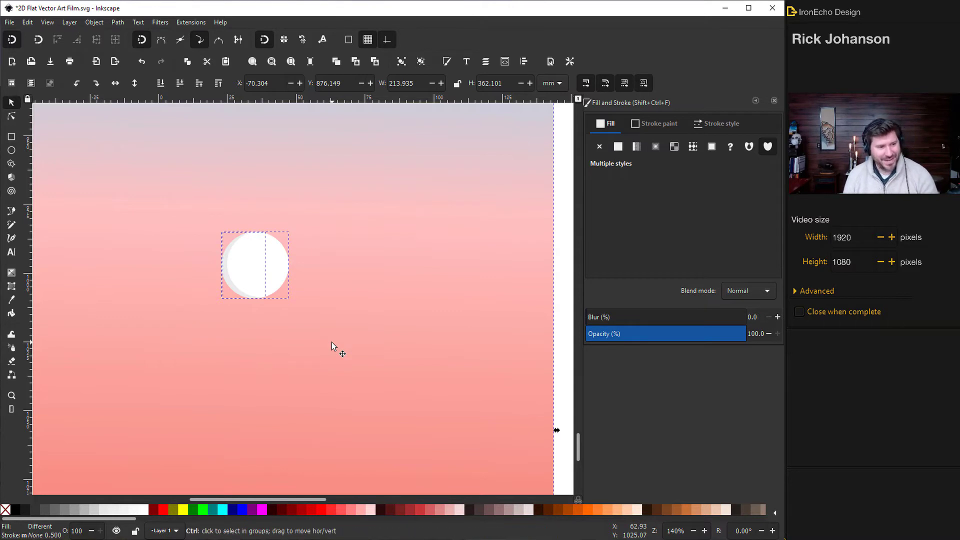
key("ctrl+z")
scroll(301, 316, "down", 4)
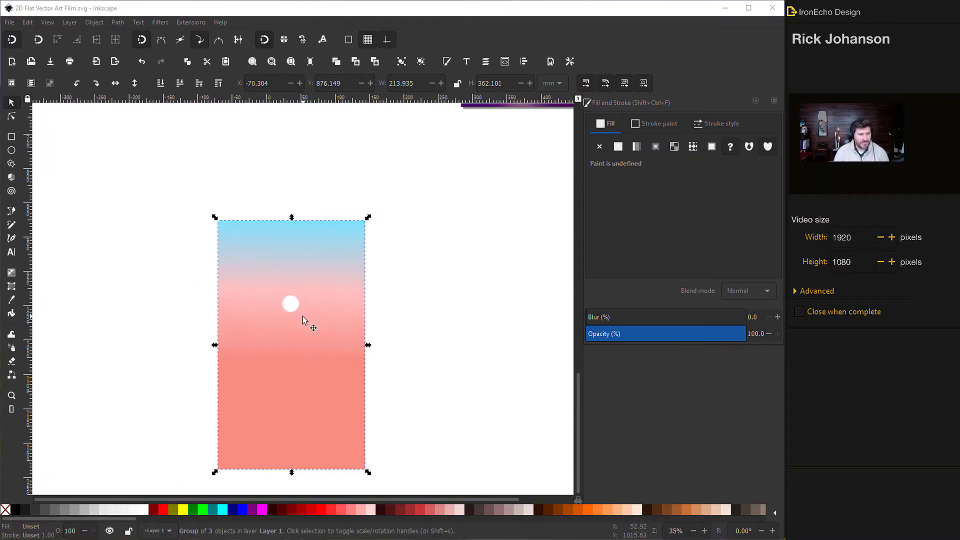
scroll(303, 316, "down", 4)
Enter the sky group and move the shaded moon straight down by about 23 mm.
double_click(331, 271)
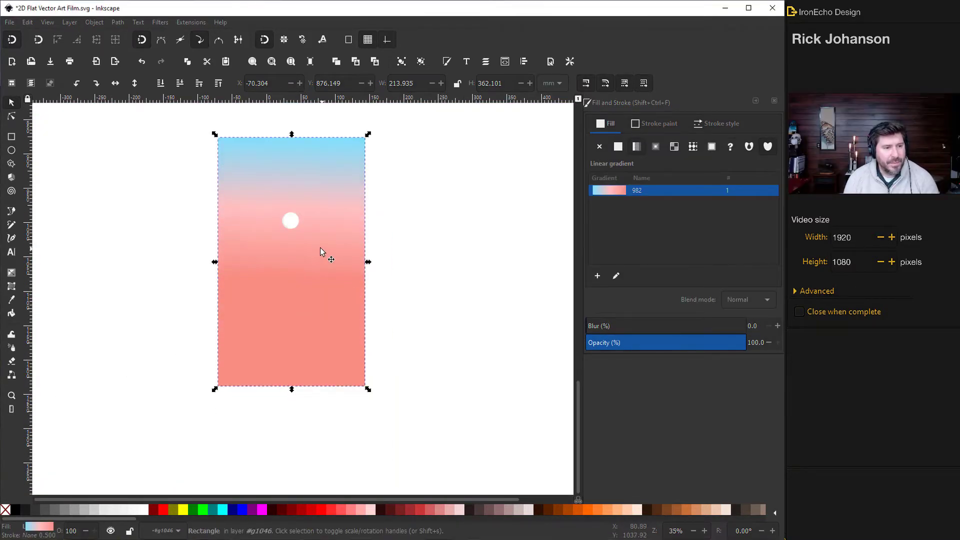
left_click(294, 226)
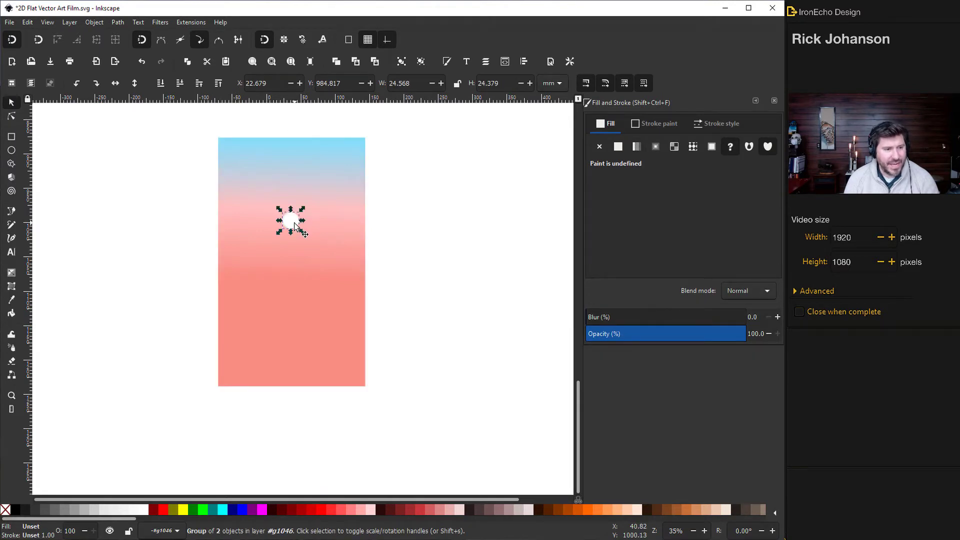
left_click_drag(294, 224, 293, 241)
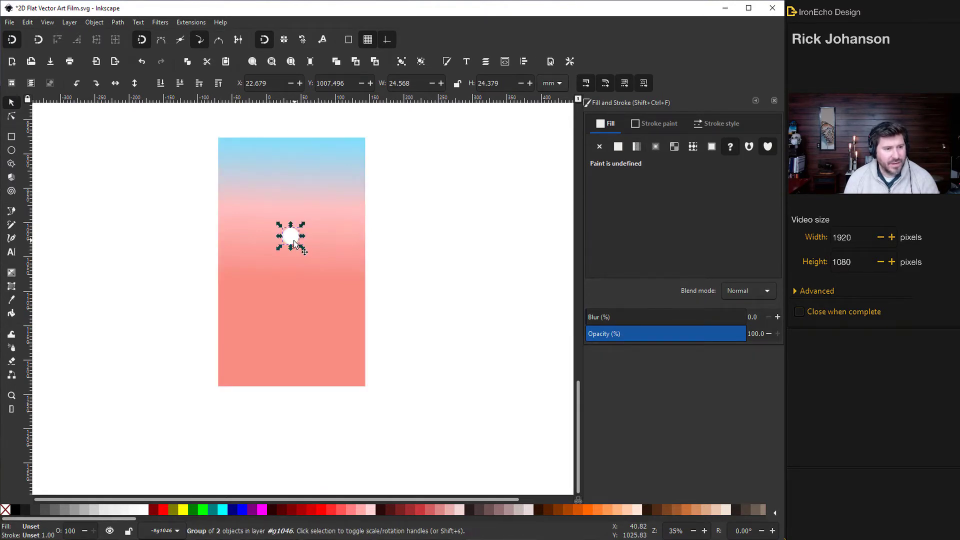
left_click(59, 170)
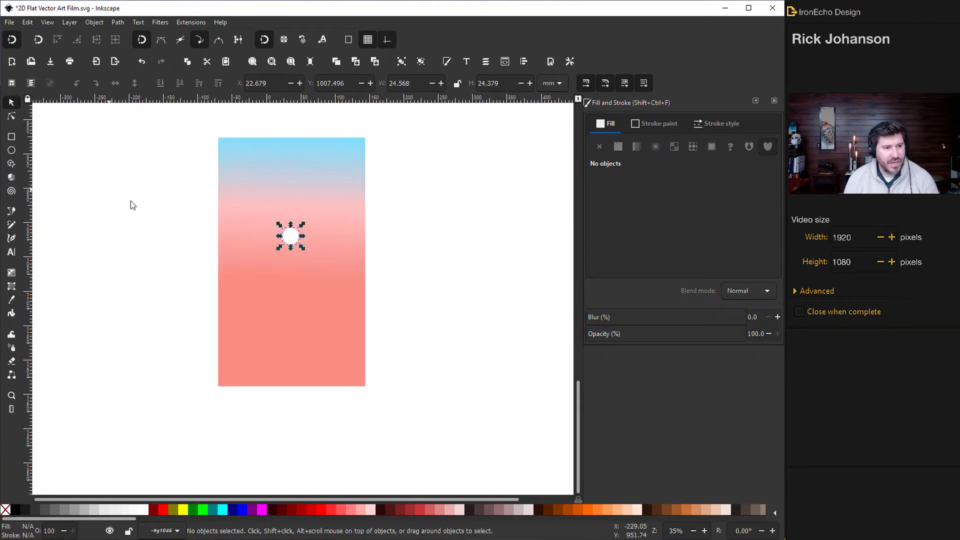
Draw an ellipse about 111 by 82 mm beside the sky rectangle and fill it with pale yellow (ffefc1).
left_click(12, 151)
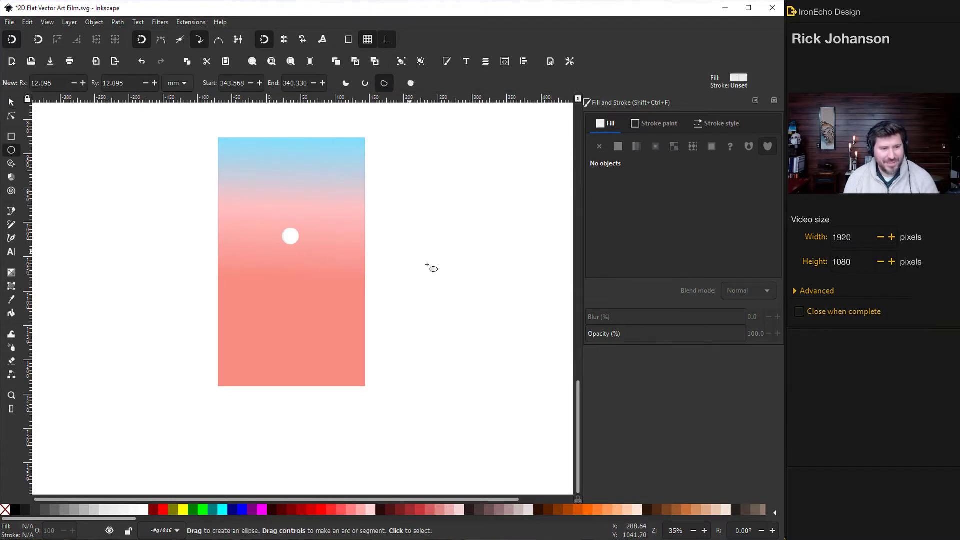
left_click_drag(409, 251, 486, 308)
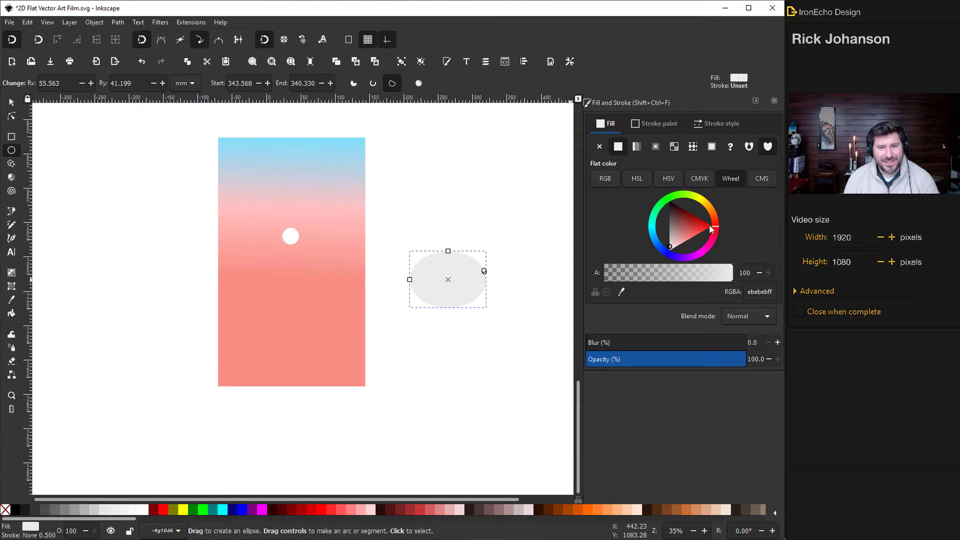
mouse_move(712, 229)
left_mouse_down()
mouse_move(704, 205)
mouse_move(692, 254)
mouse_move(696, 245)
left_mouse_up()
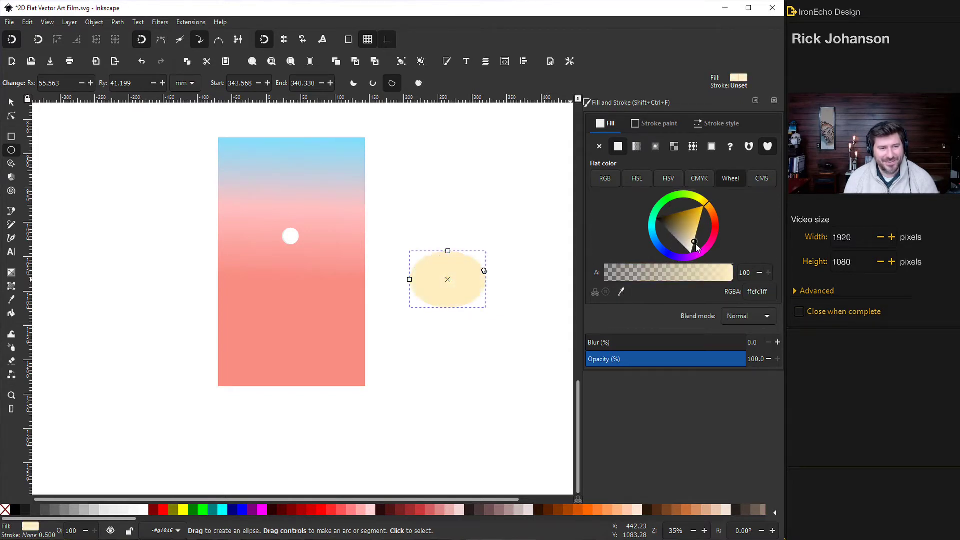
Place the pale yellow ellipse behind the moon and centre it on the moon.
left_click(11, 102)
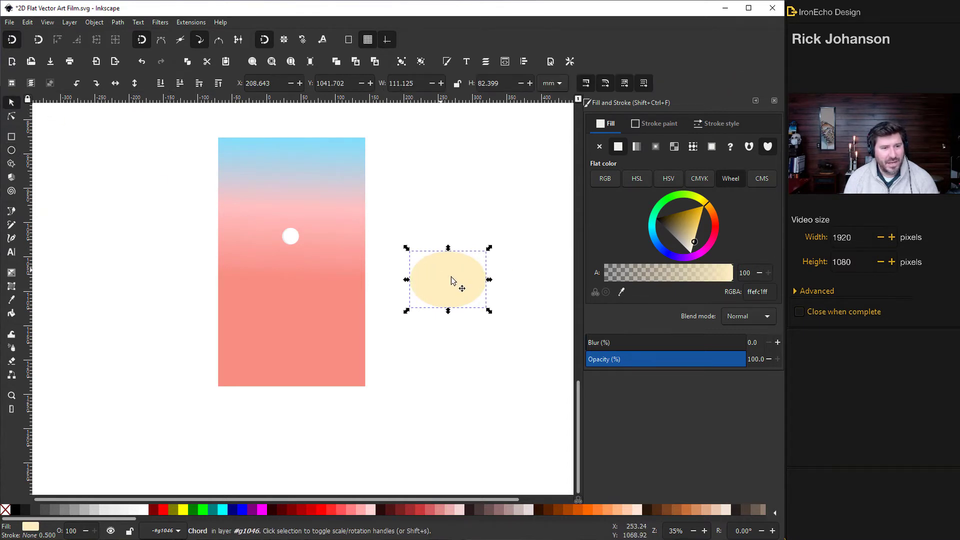
left_click_drag(451, 280, 280, 236)
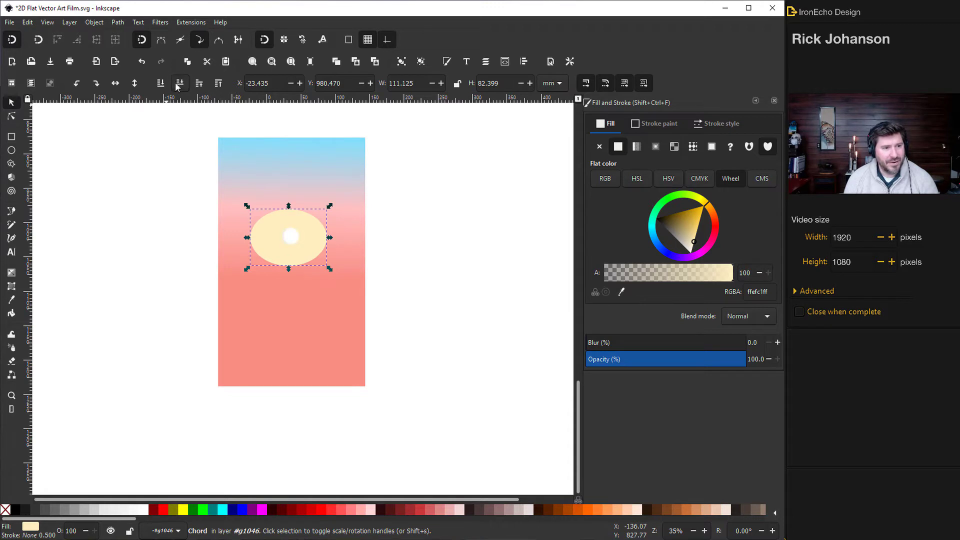
left_click_drag(271, 229, 275, 226)
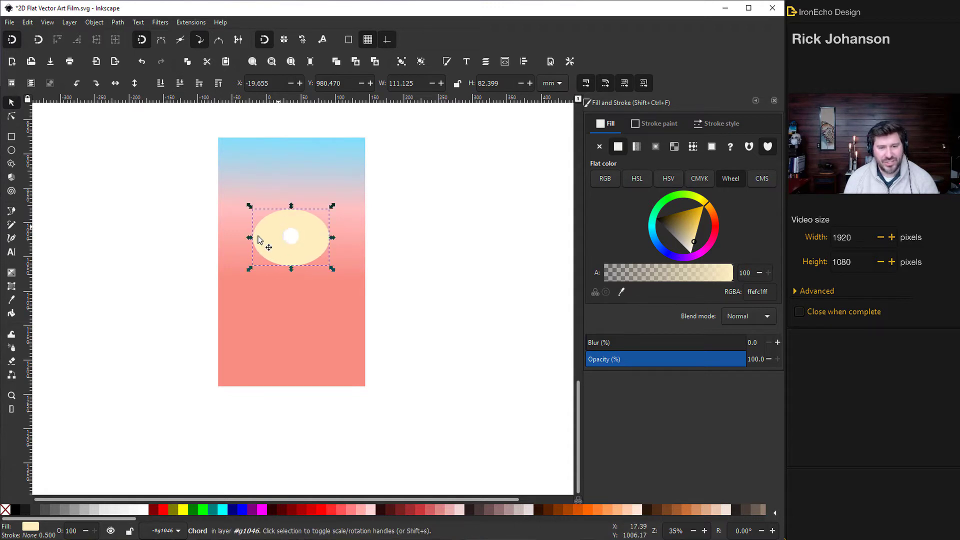
Give the ellipse 50% blur and 61.6% opacity, and stretch it sideways to about 210 mm wide.
left_click_drag(627, 345, 665, 345)
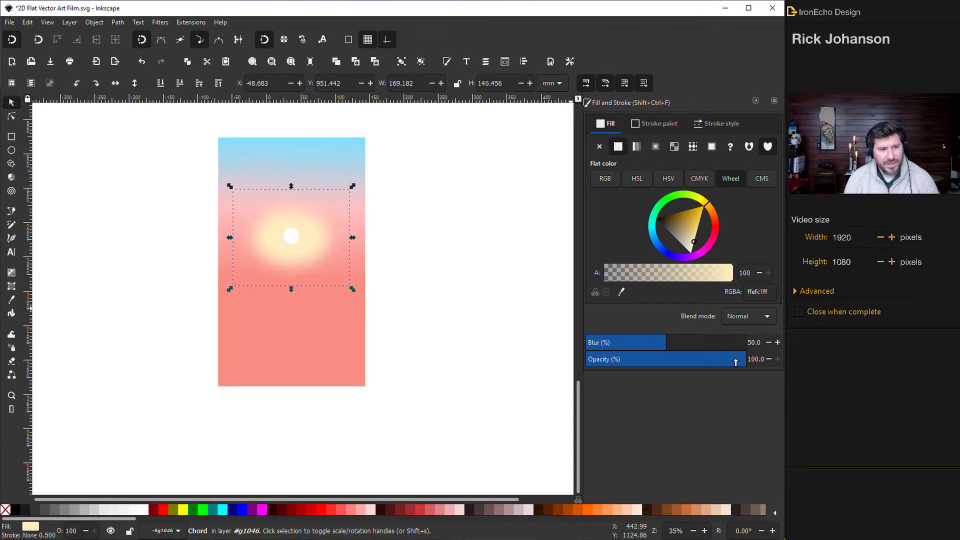
left_click_drag(736, 359, 684, 360)
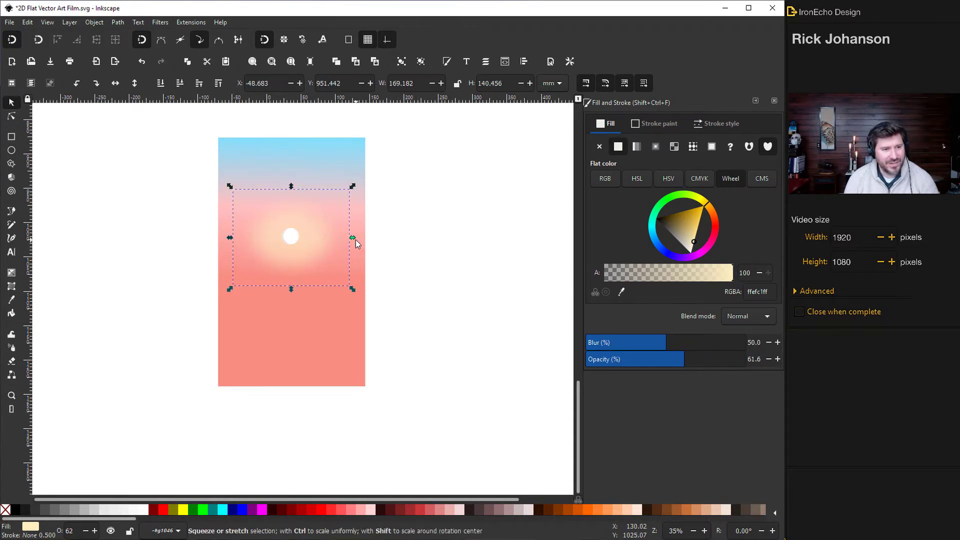
left_click_drag(355, 239, 366, 239)
left_click_drag(229, 238, 218, 239)
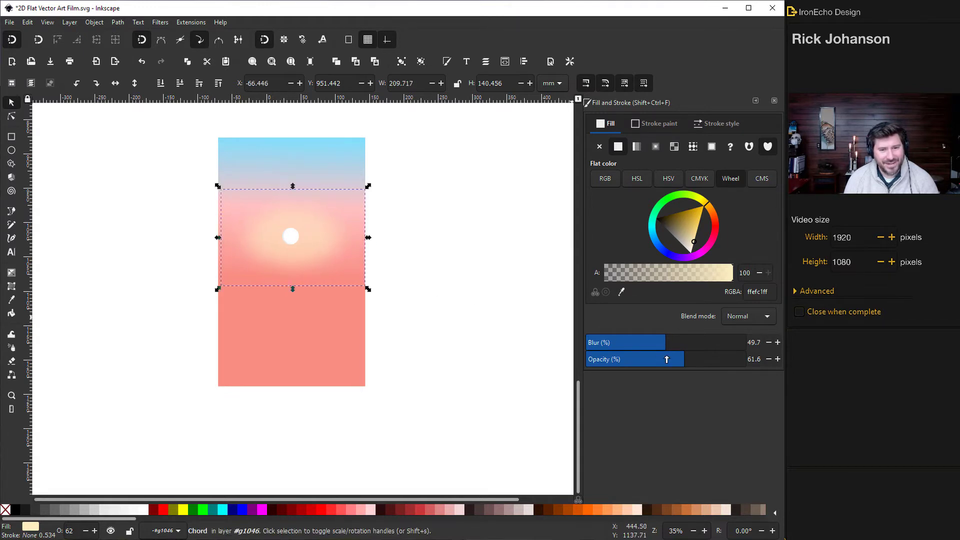
Enlarge the glow around the moon to about 327 by 212 mm with 60.4% blur and 46.5% opacity.
left_click_drag(666, 359, 662, 359)
left_click_drag(292, 152, 294, 151)
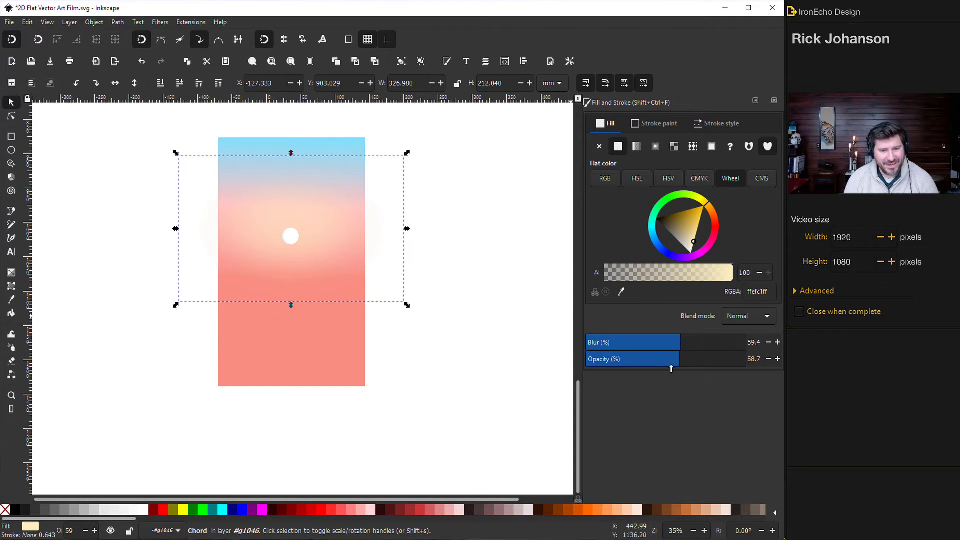
left_click_drag(671, 368, 664, 368)
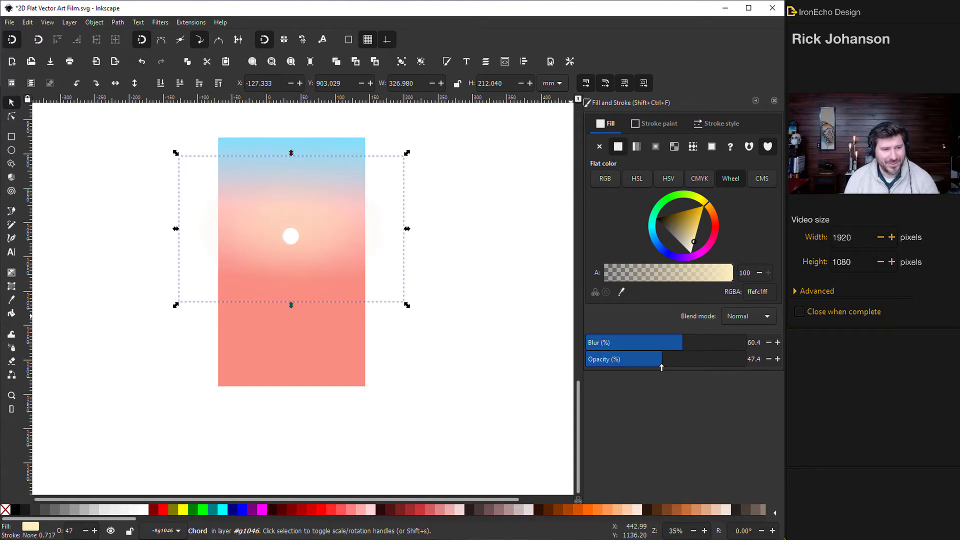
left_click(88, 176)
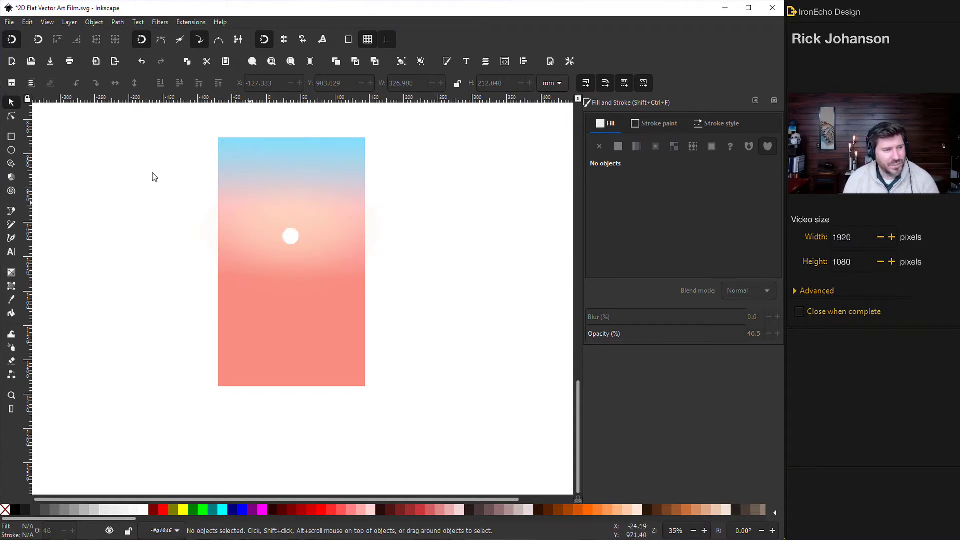
Restore the strip of colour swatches to the right of the sky rectangle.
scroll(350, 279, "right", 3)
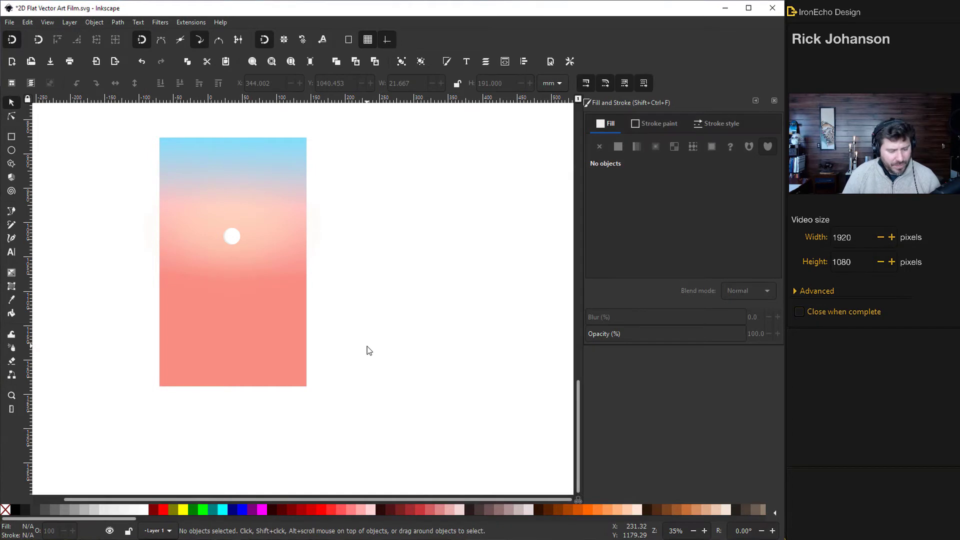
key("ctrl+z")
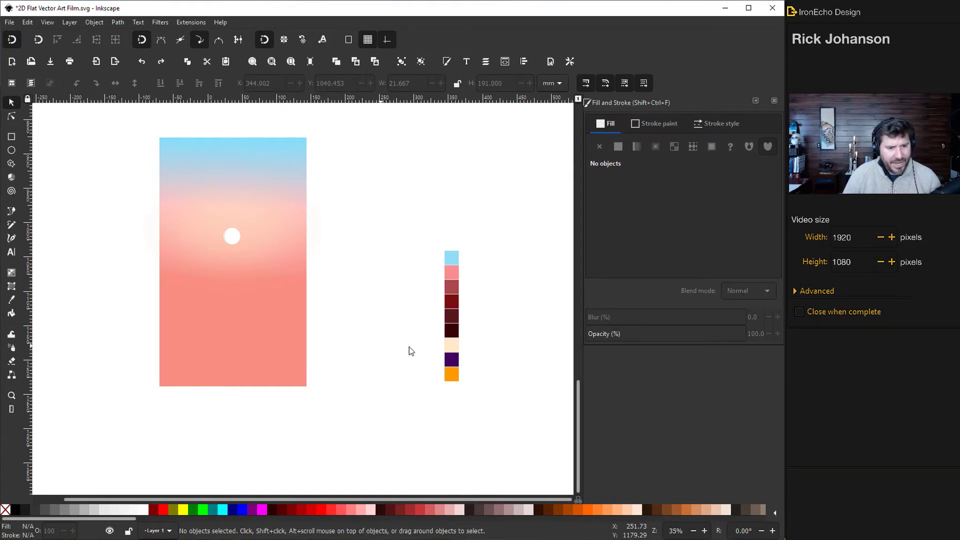
left_click(453, 287)
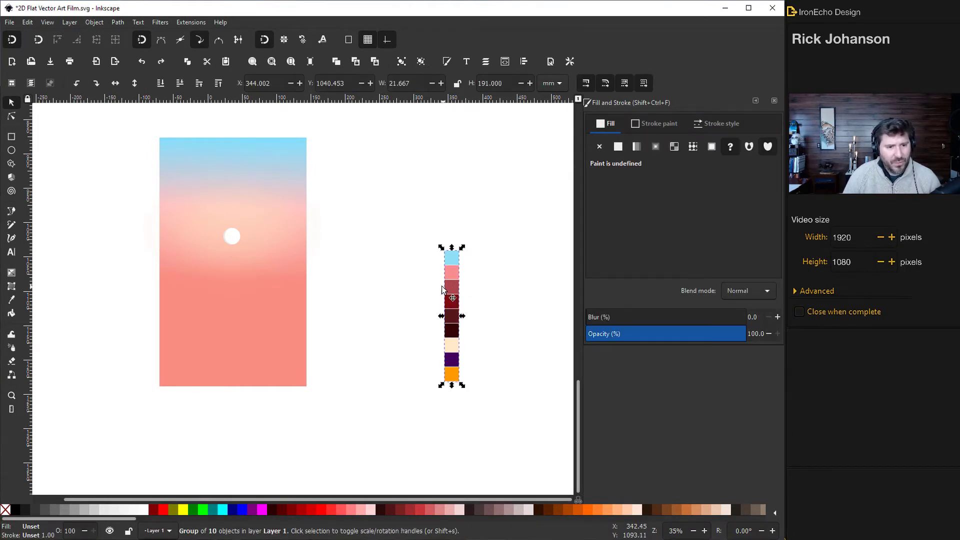
Draw a closed, uneven hill shape with the Pen tool across the lower right corner of the sky rectangle.
left_click(12, 212)
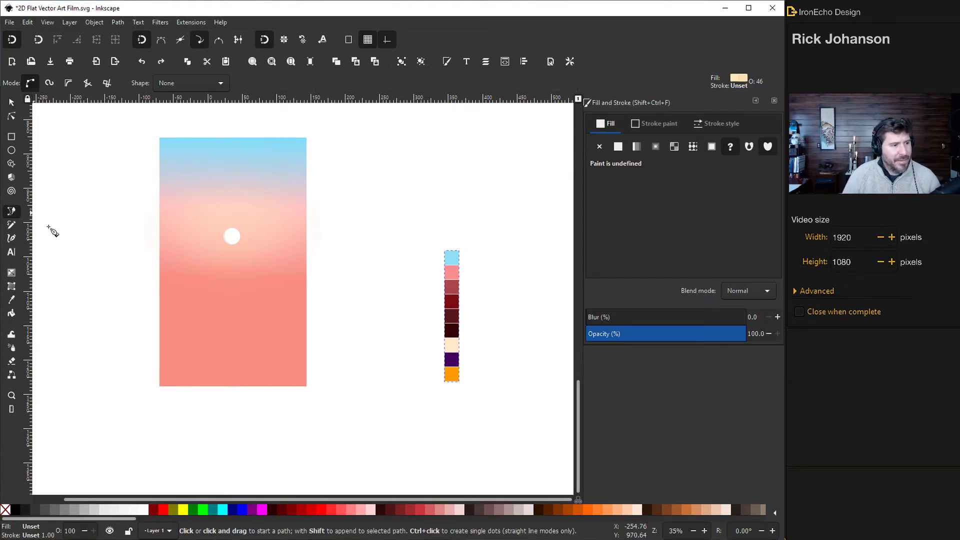
left_click(334, 365)
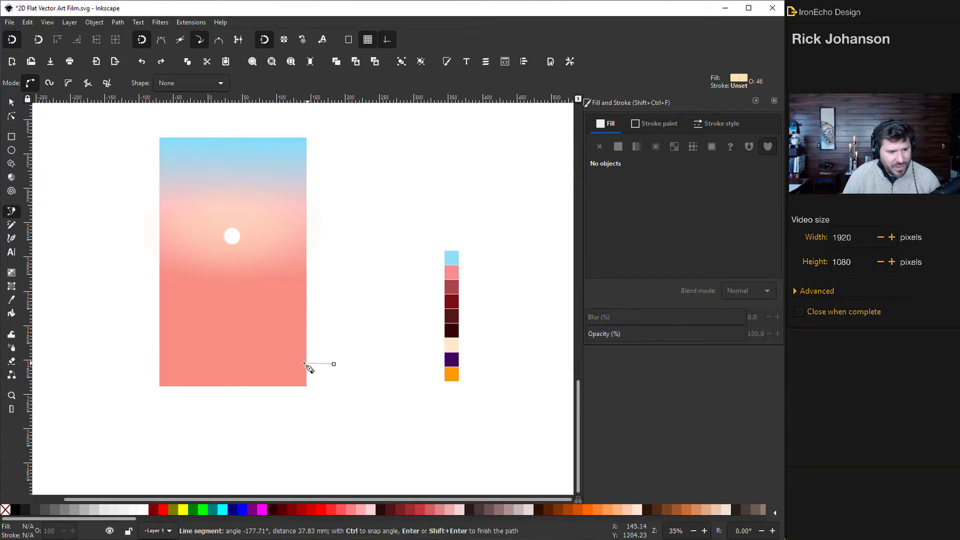
left_click(246, 370)
left_click(215, 402)
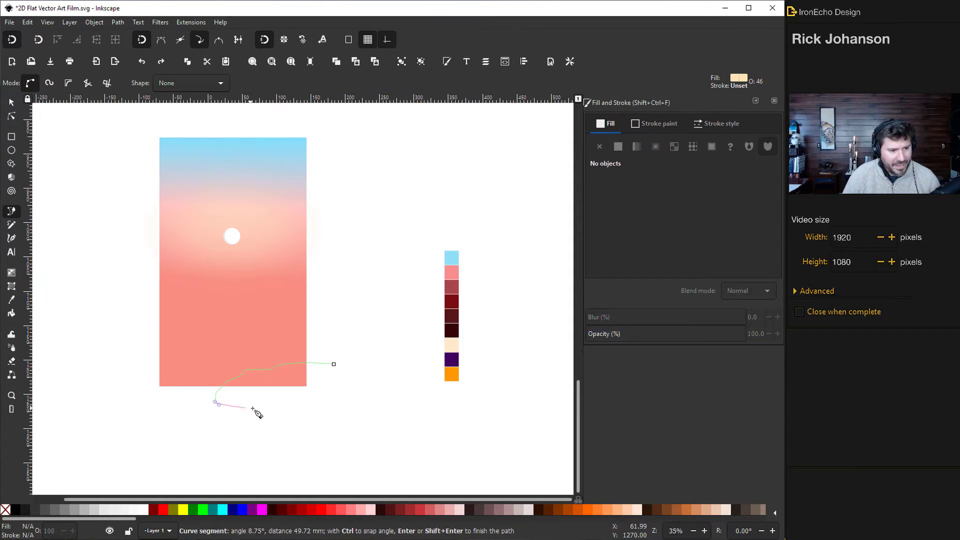
left_click(353, 407)
left_click(334, 365)
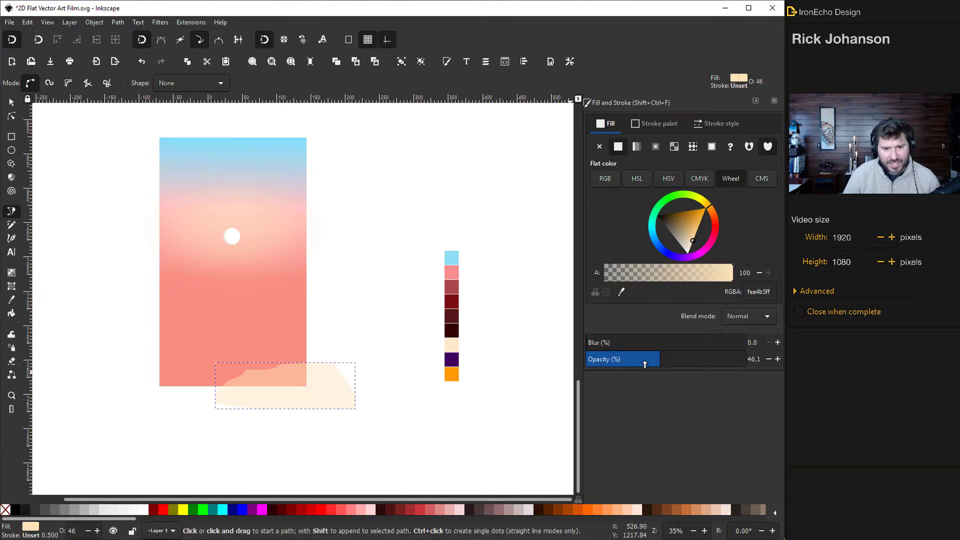
Set the hill's opacity to 100% and fill it with the muted red (a9464d) sampled from the third swatch.
left_click_drag(644, 364, 764, 364)
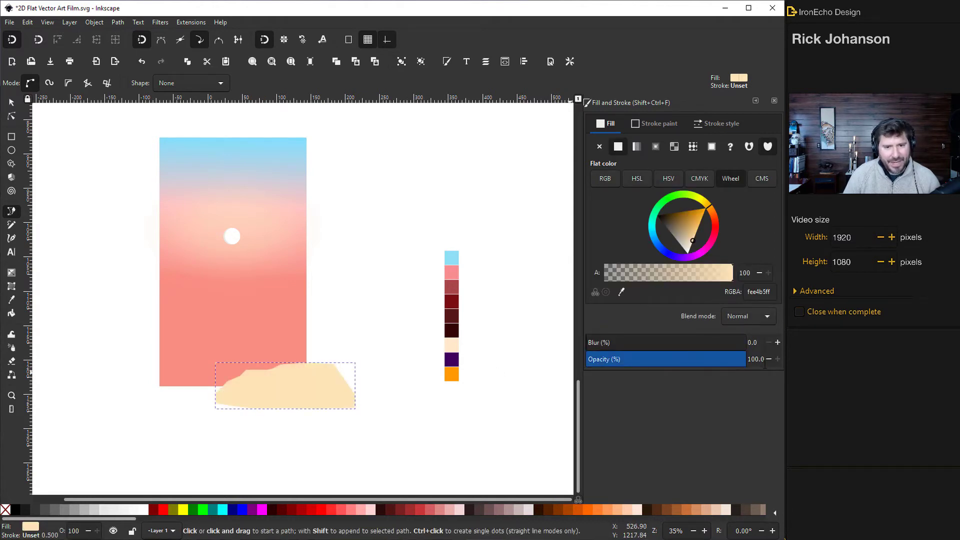
left_click(622, 294)
left_click(451, 287)
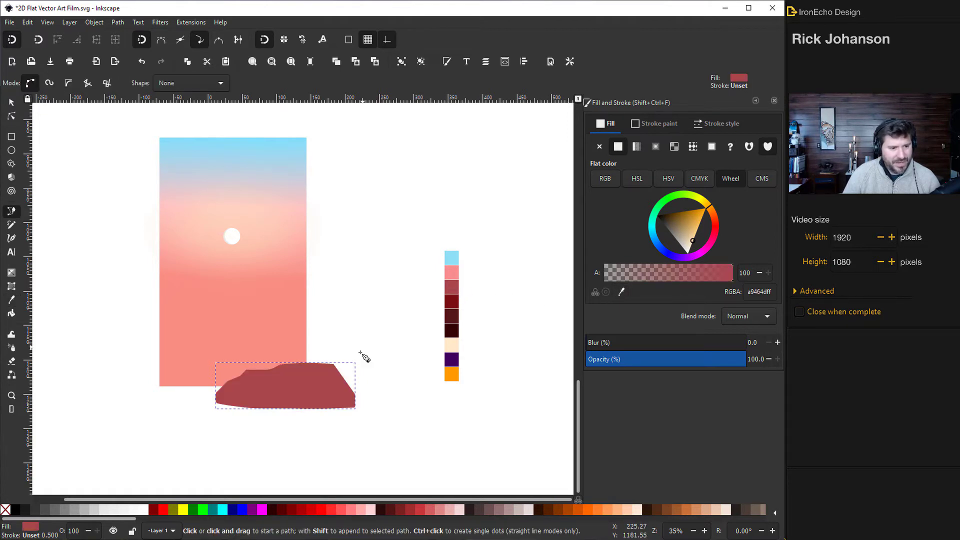
key("Escape")
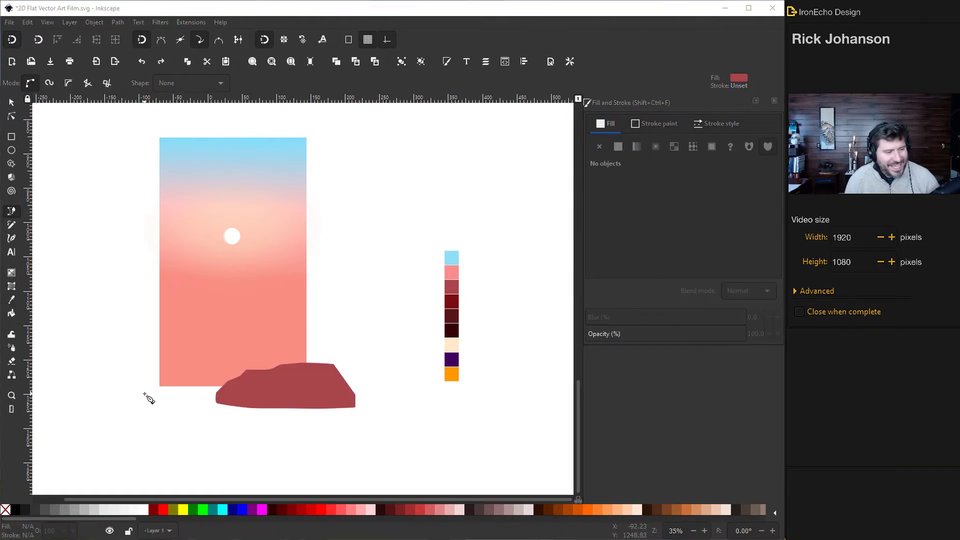
Draw a closed, uneven hill with the Pen tool across the sky rectangle's lower left corner and fill it with the fourth swatch's dark red (7a0e13).
left_click(108, 373)
mouse_move(175, 366)
left_mouse_down()
mouse_move(180, 374)
mouse_move(179, 366)
left_mouse_up()
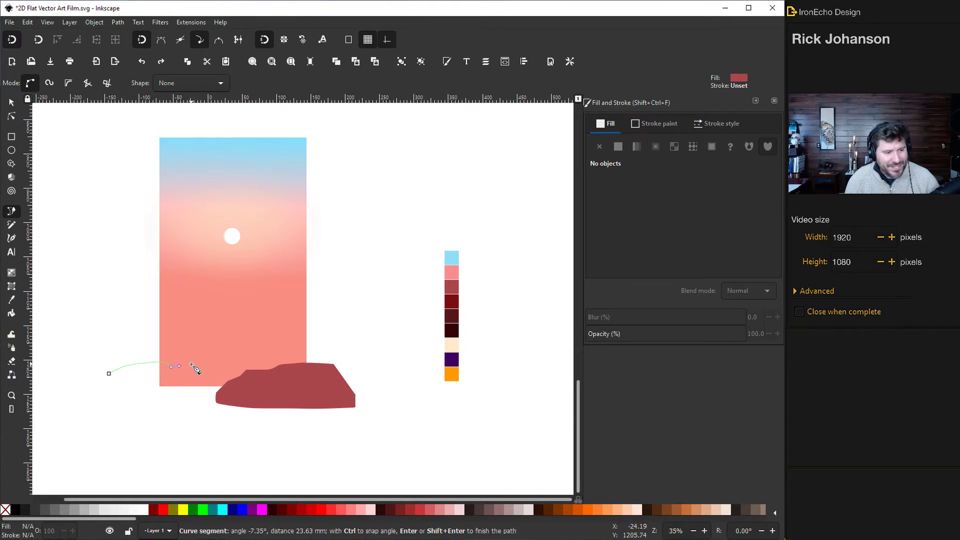
left_click(223, 381)
left_click(240, 376)
left_click(251, 386)
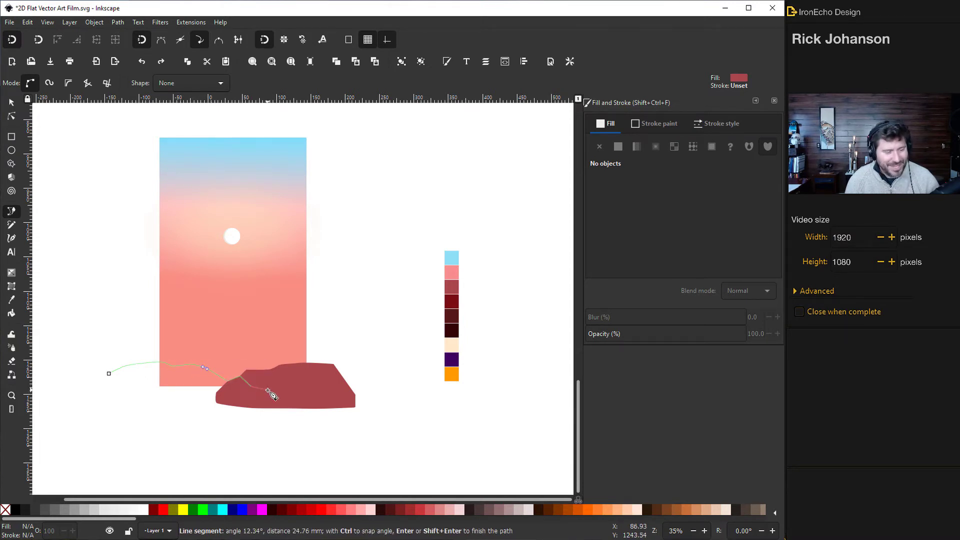
left_click_drag(279, 389, 282, 395)
left_click(286, 413)
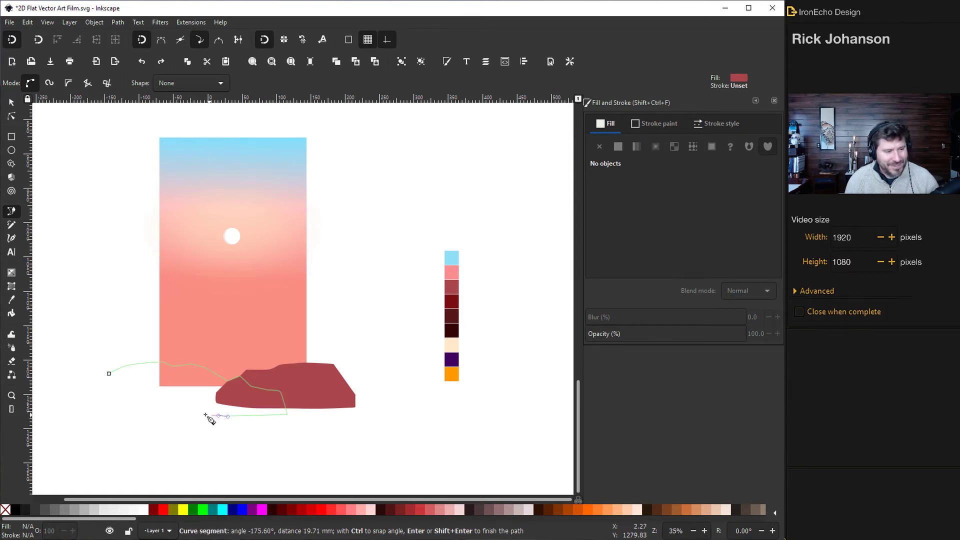
left_click_drag(191, 412, 143, 409)
left_click(102, 396)
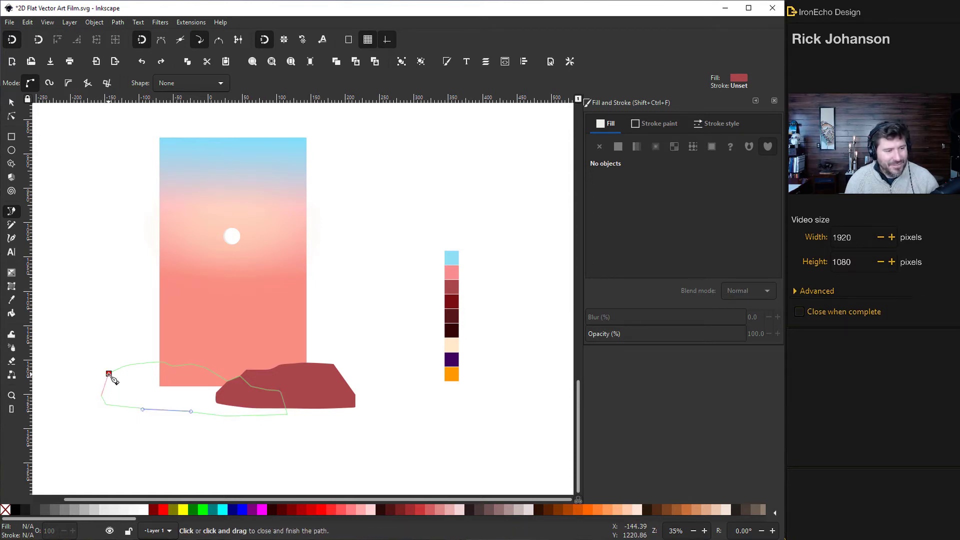
left_click(109, 373)
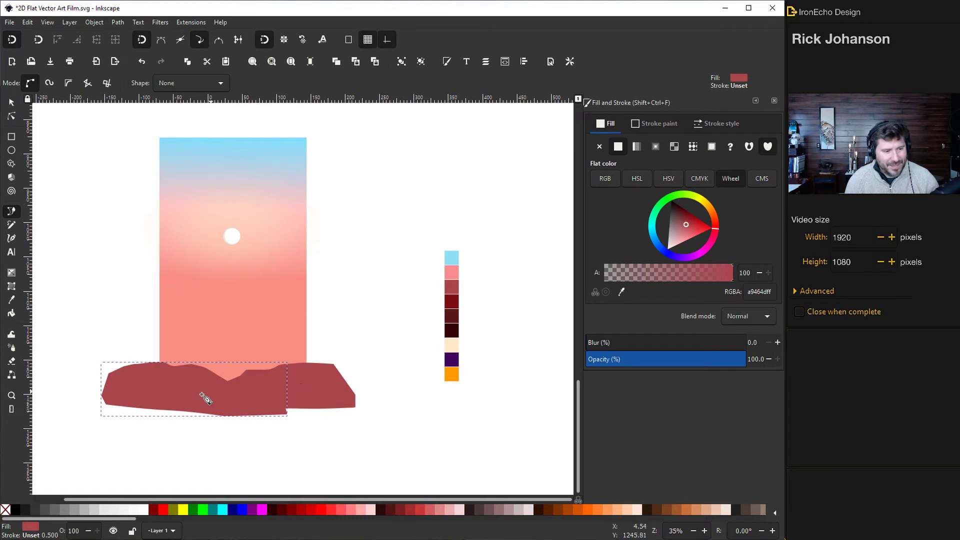
left_click(621, 292)
left_click(451, 302)
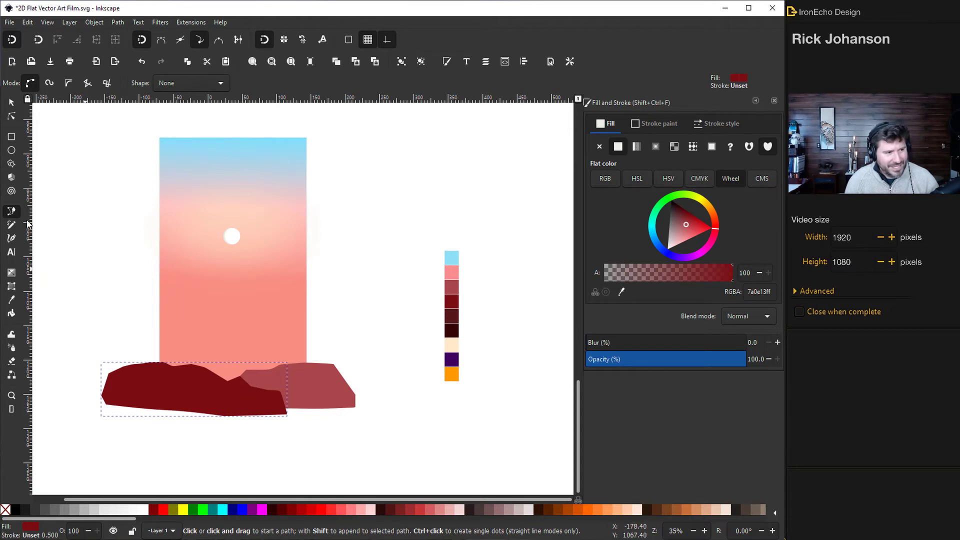
Move the dark red hill up and to the left, to about X -170.8 mm and Y 1191.4 mm.
left_click(11, 104)
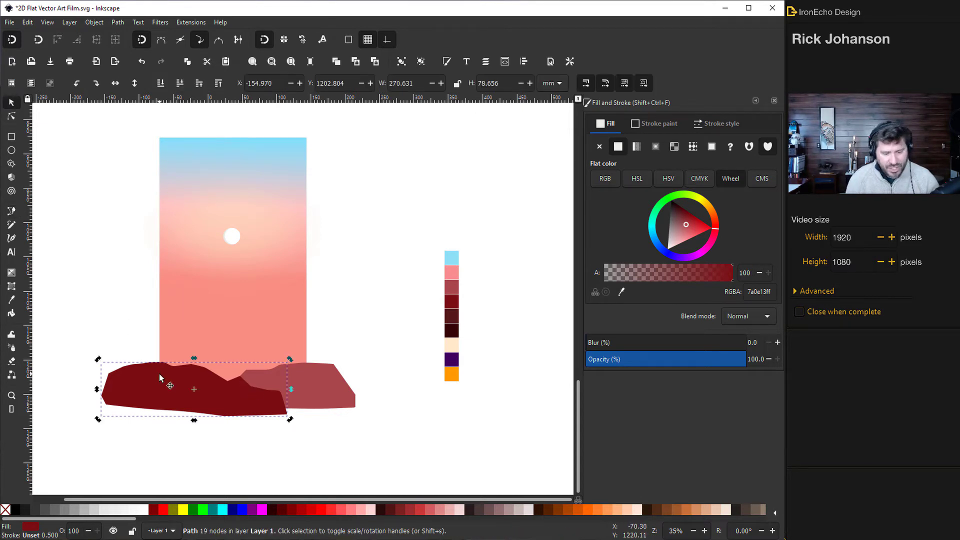
key("Left")
key("Left")
key("Left")
key("Left")
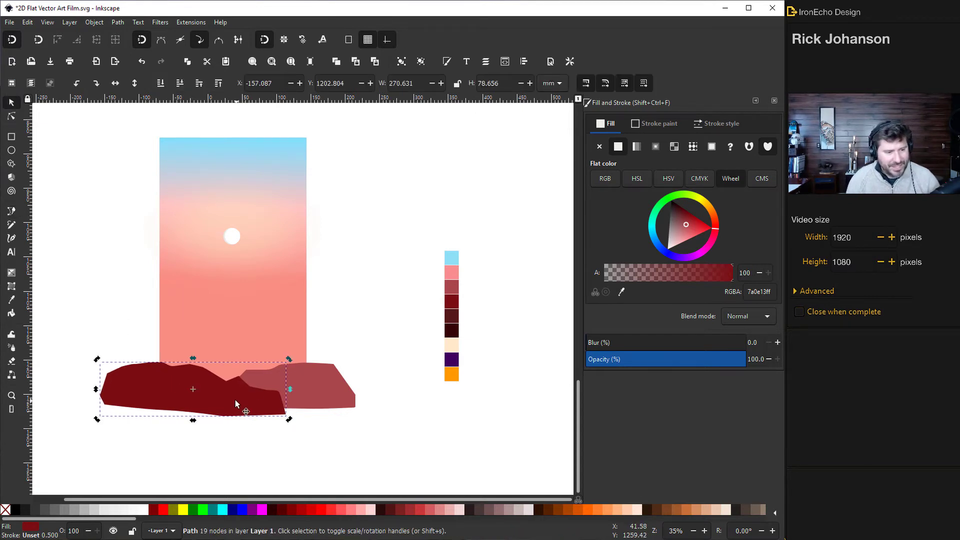
left_click_drag(235, 400, 218, 399)
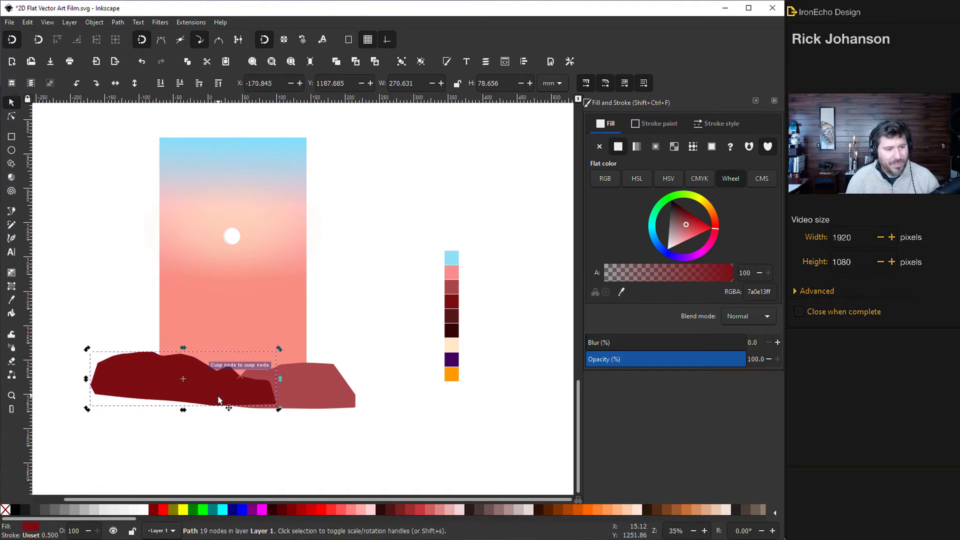
key("Down")
key("Down")
key("Down")
key("Down")
key("Down")
key("Down")
key("Down")
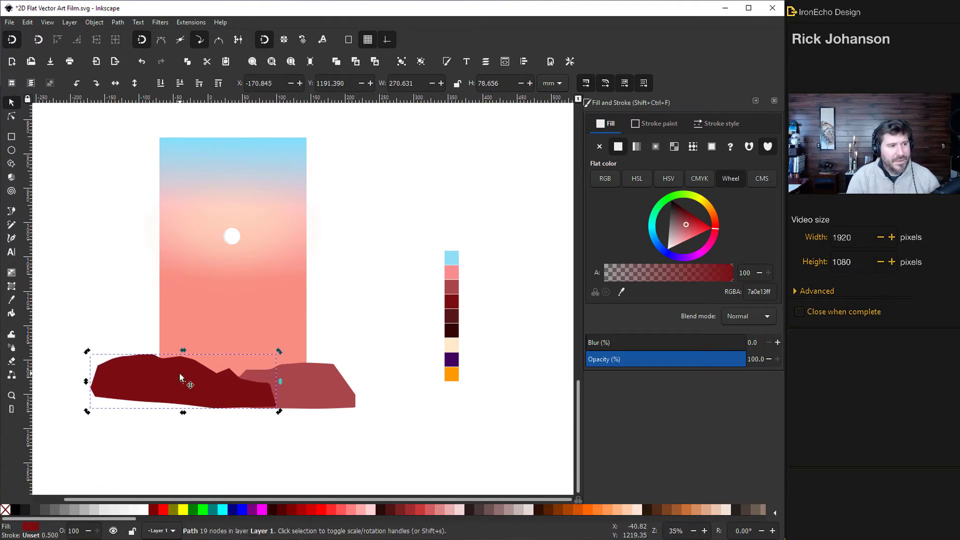
Lower a node on the dark red hill's descending slope to about X -22.7 mm and Y 1202.8 mm.
left_click(11, 116)
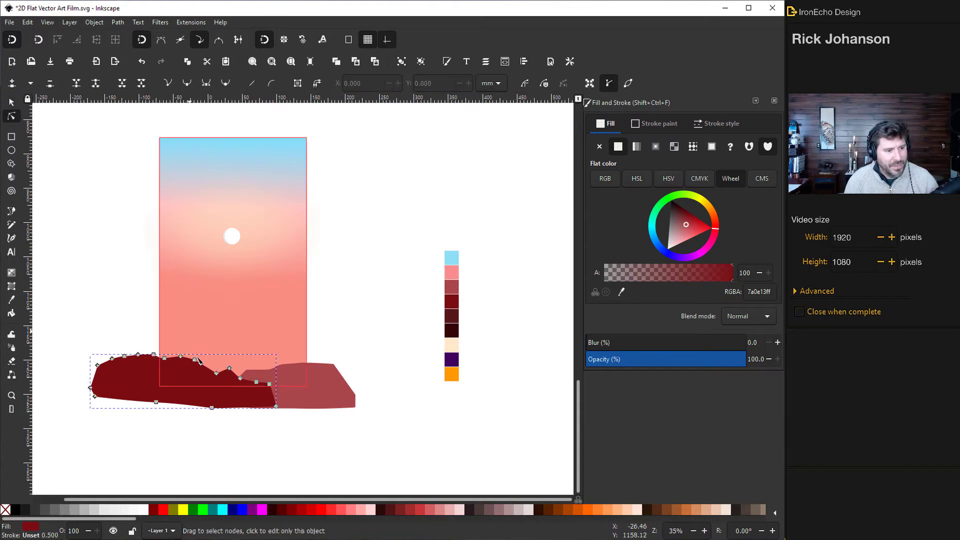
scroll(183, 364, "up", 4)
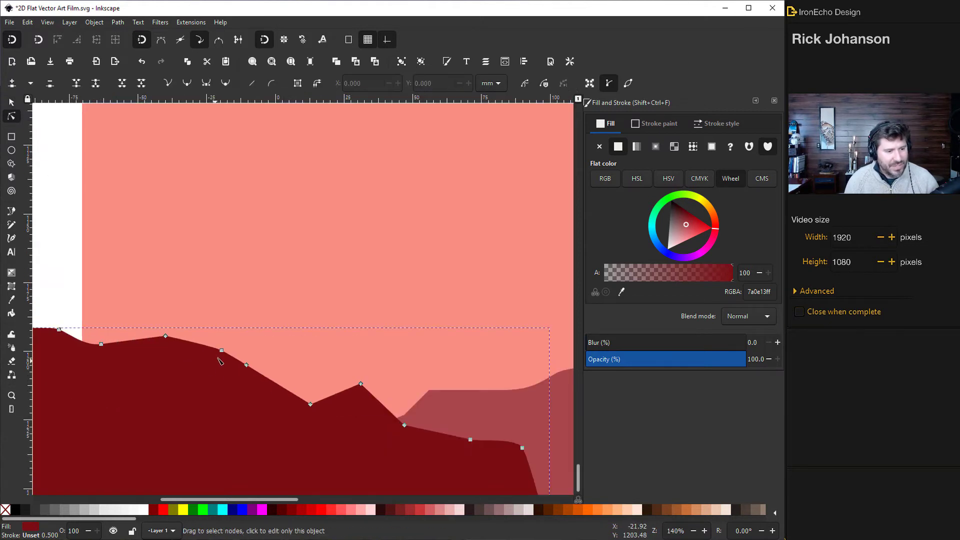
left_click_drag(222, 355, 215, 361)
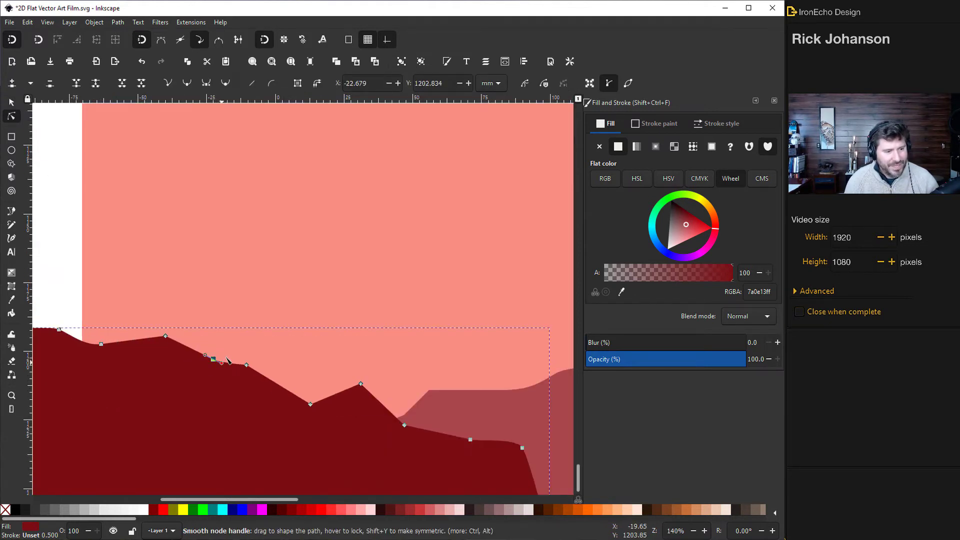
scroll(259, 385, "down", 3)
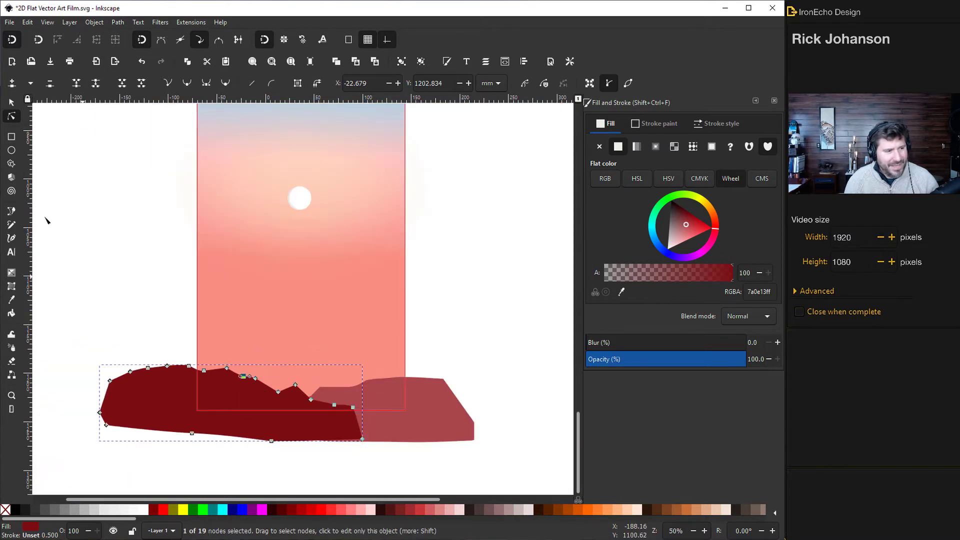
key("s")
left_click(110, 275)
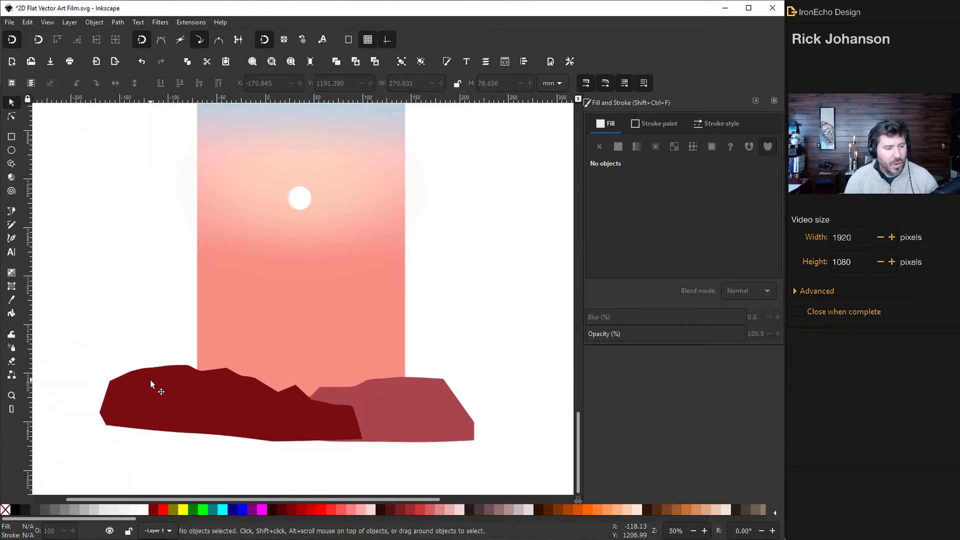
Try to auto-smooth the nodes along the dark red hill's upper edge.
left_click(150, 380)
left_click(11, 116)
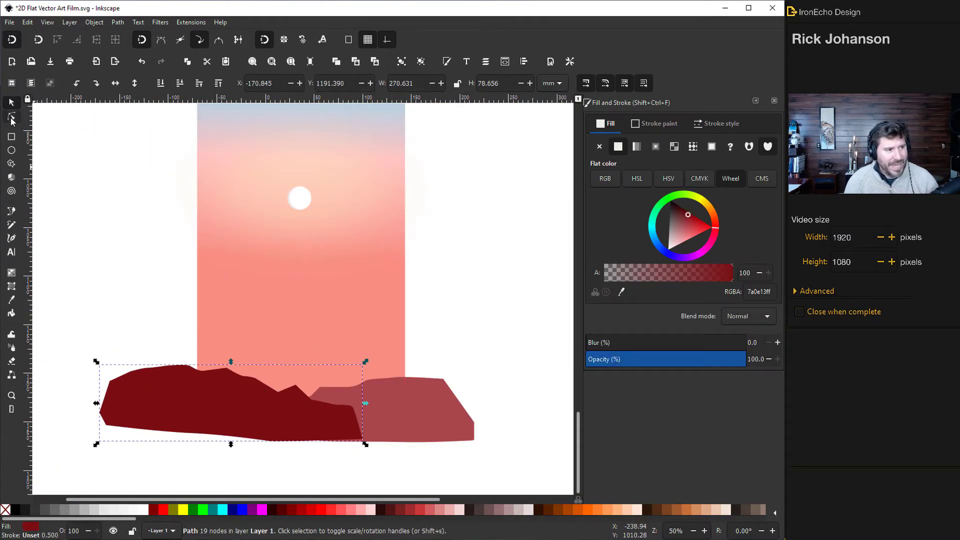
left_click_drag(103, 333, 356, 423)
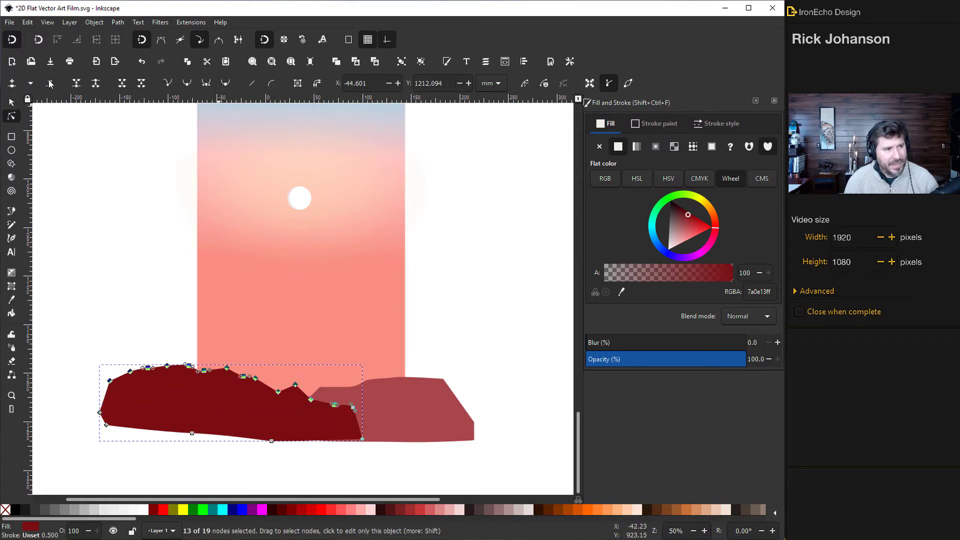
left_click(226, 83)
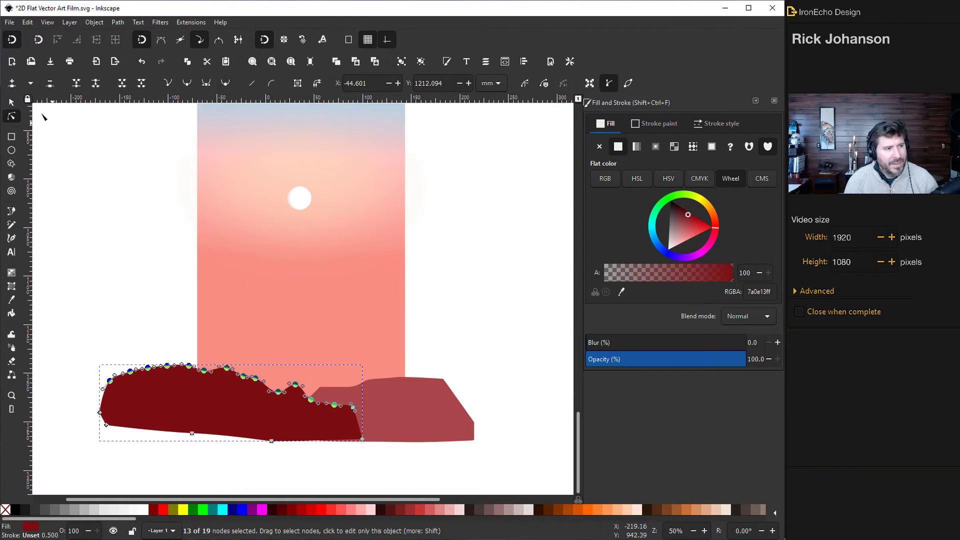
key("s")
key("Escape")
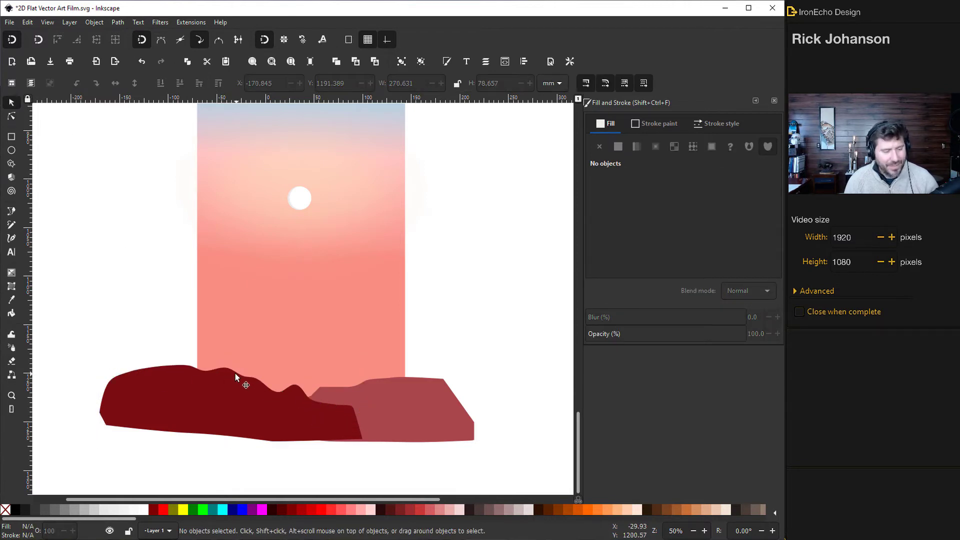
key("ctrl+z")
key("ctrl+shift+z")
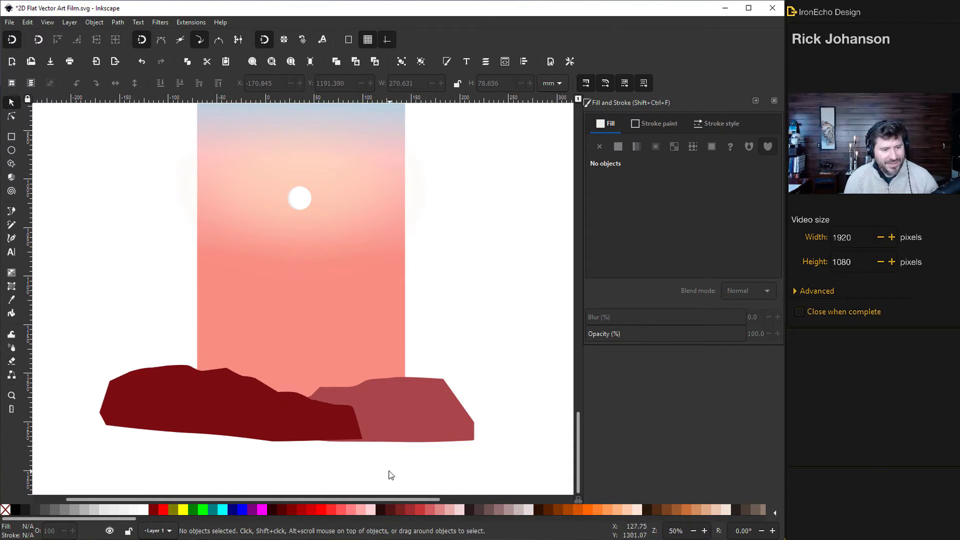
Duplicate the dark red hill, flip the copy horizontally and place it across the lower right of the scene.
left_click(270, 410)
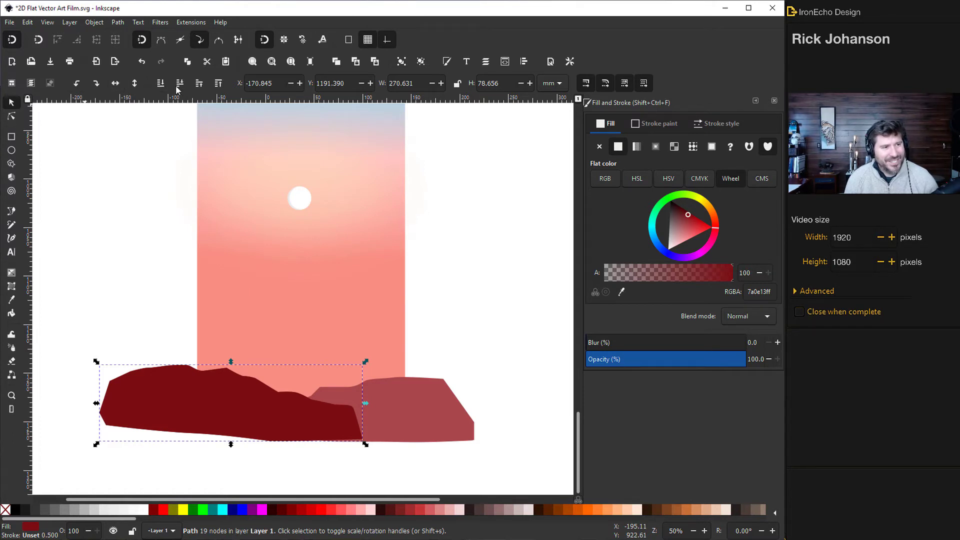
left_click(117, 86)
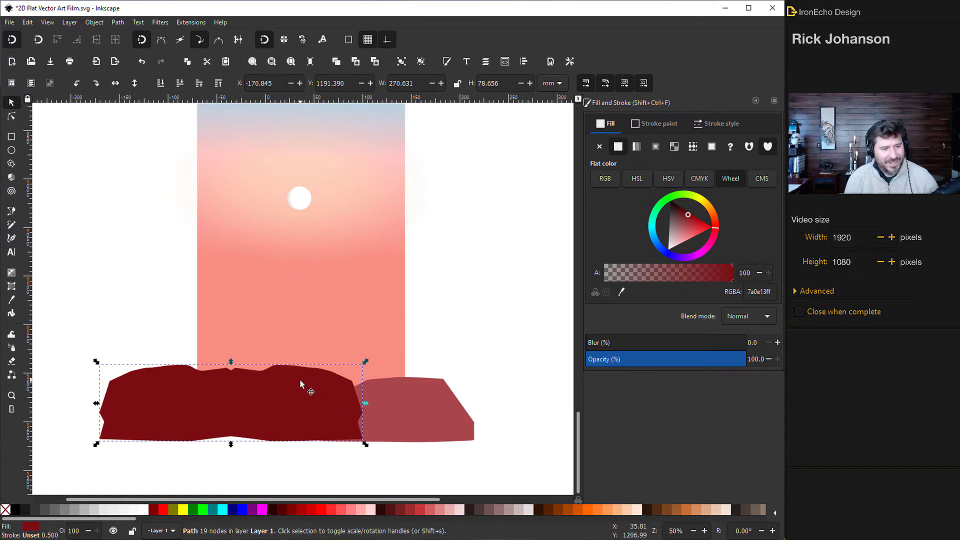
left_click_drag(300, 384, 465, 400)
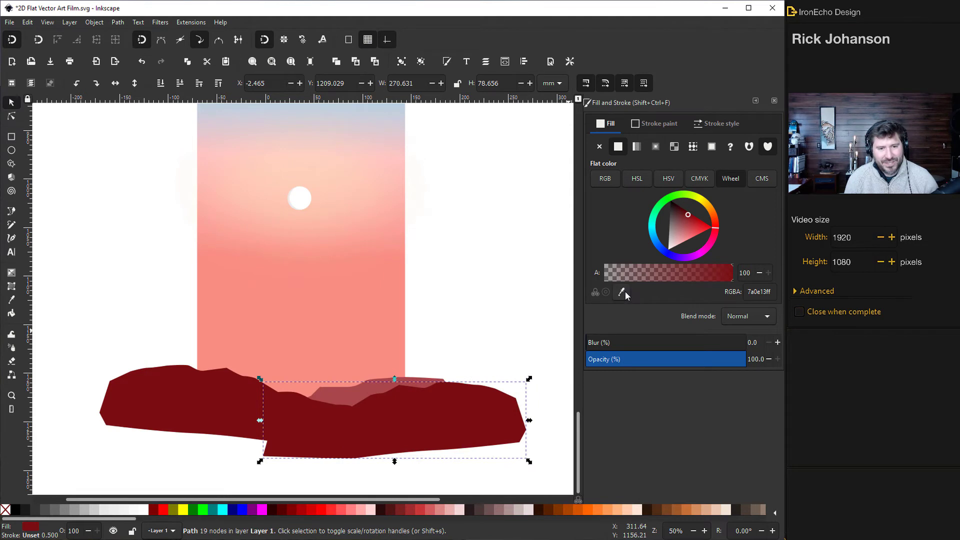
Fill the mirrored hill with the dark maroon (56161a) sampled from the fifth swatch.
left_click(625, 291)
left_click_drag(422, 498, 468, 498)
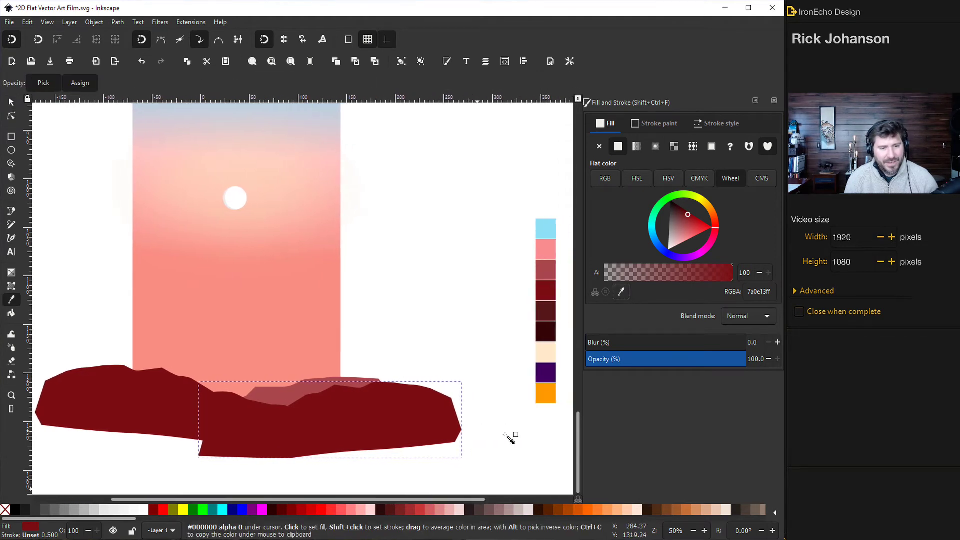
left_click(548, 310)
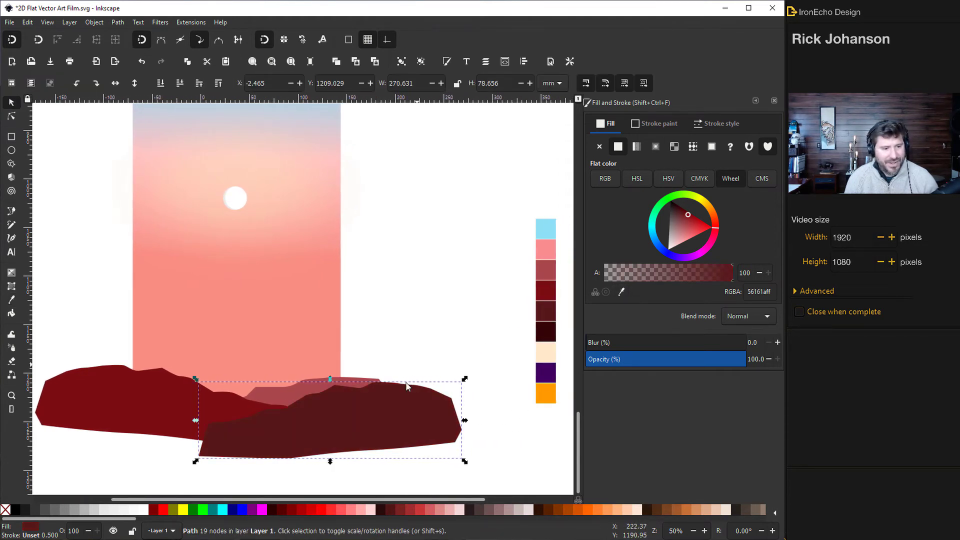
Widen the maroon hill to about 375 mm, shifting it left and down, and lower it behind the dark red hill.
mouse_move(310, 415)
left_mouse_down()
mouse_move(280, 424)
mouse_move(302, 422)
left_mouse_up()
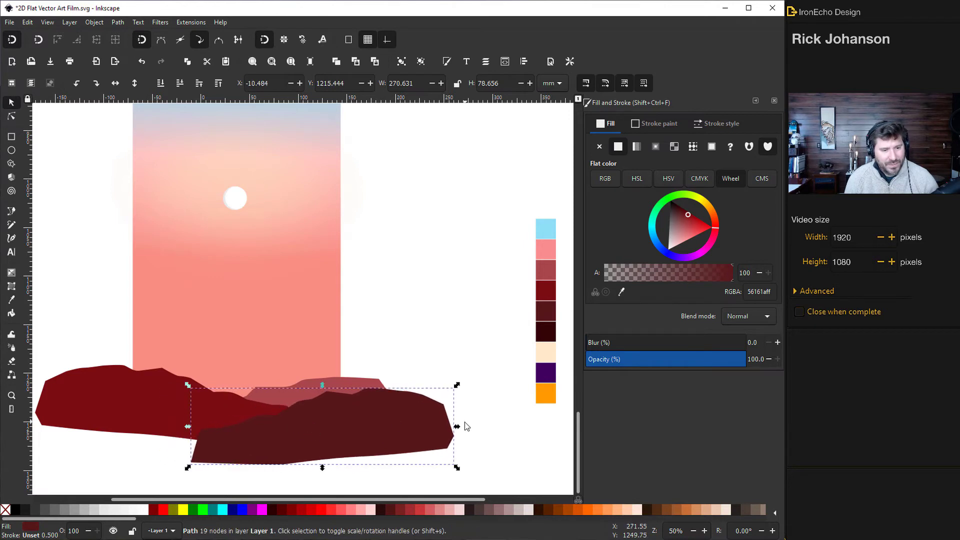
left_click_drag(465, 423, 554, 423)
left_click_drag(384, 433, 350, 429)
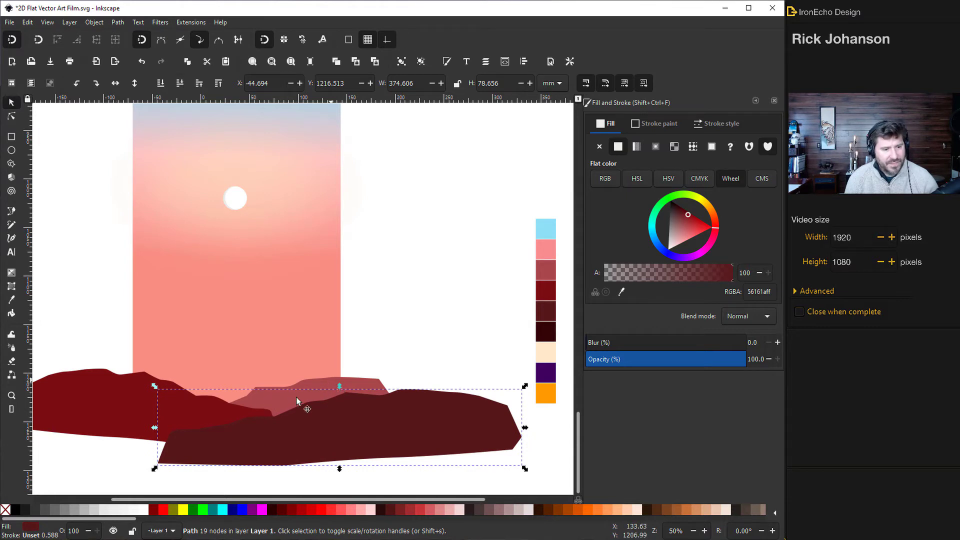
left_click(179, 83)
Draw a closed foreground ground shape about 439 by 63 mm across the bottom of the hills, filled with the darkest swatch colour (340307).
key("p")
key("Escape")
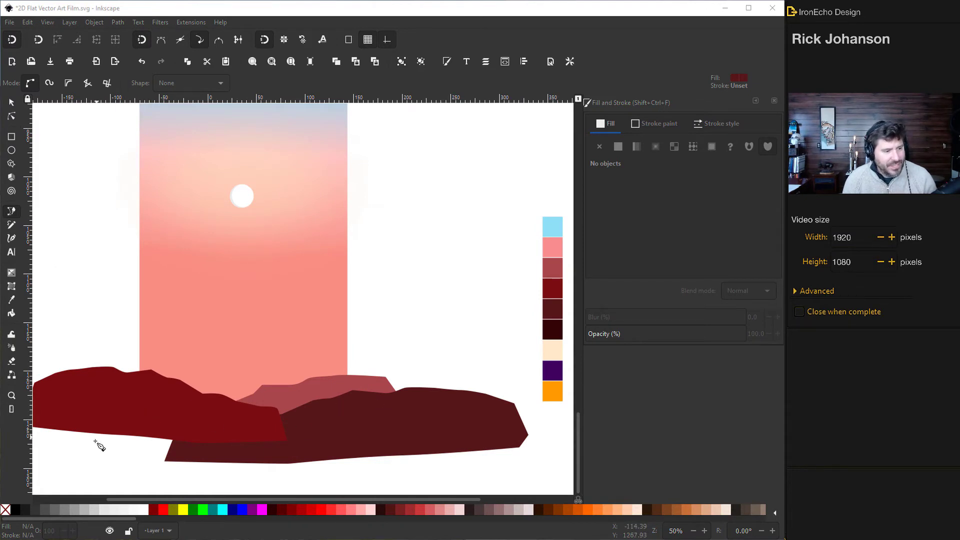
left_click(55, 436)
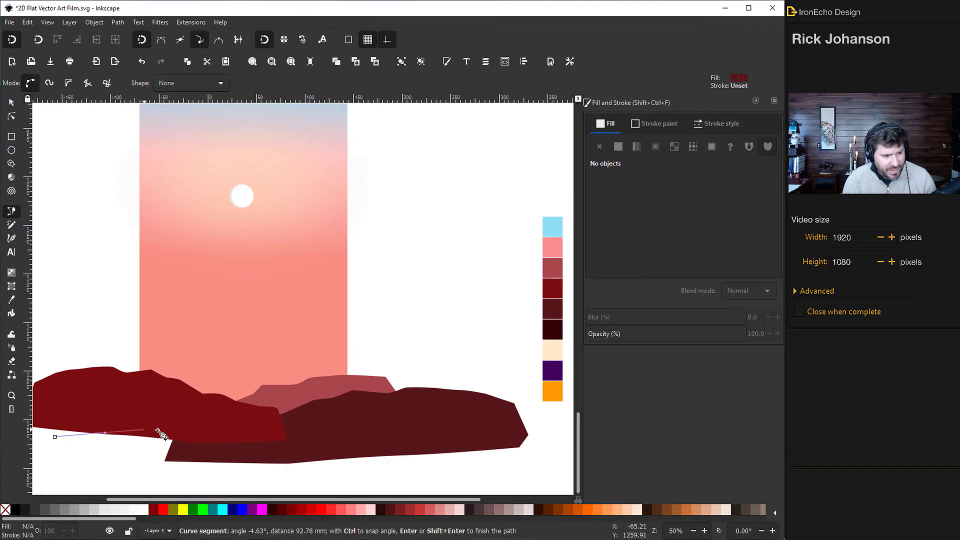
left_click(290, 427)
left_click(376, 419)
left_click(454, 417)
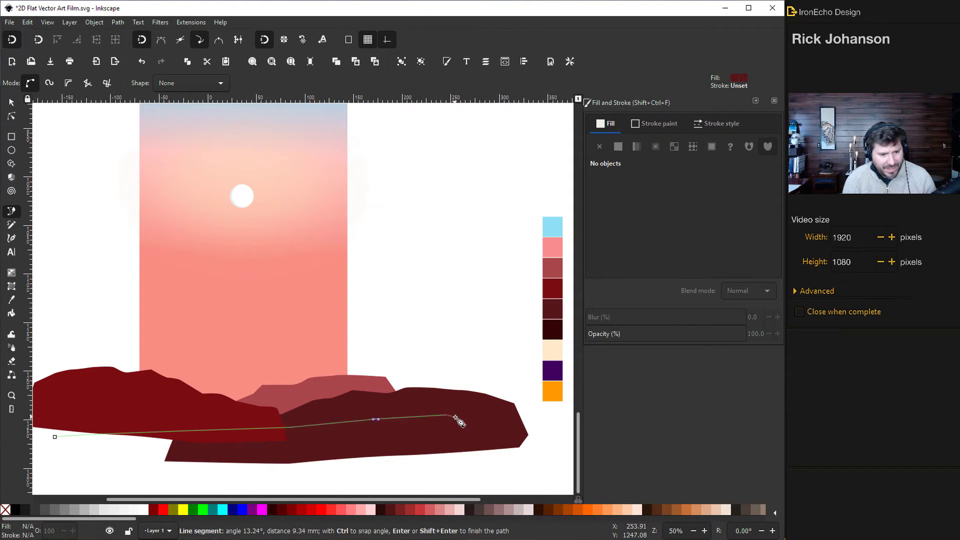
left_click(472, 474)
left_click(47, 475)
left_click(55, 436)
key("s")
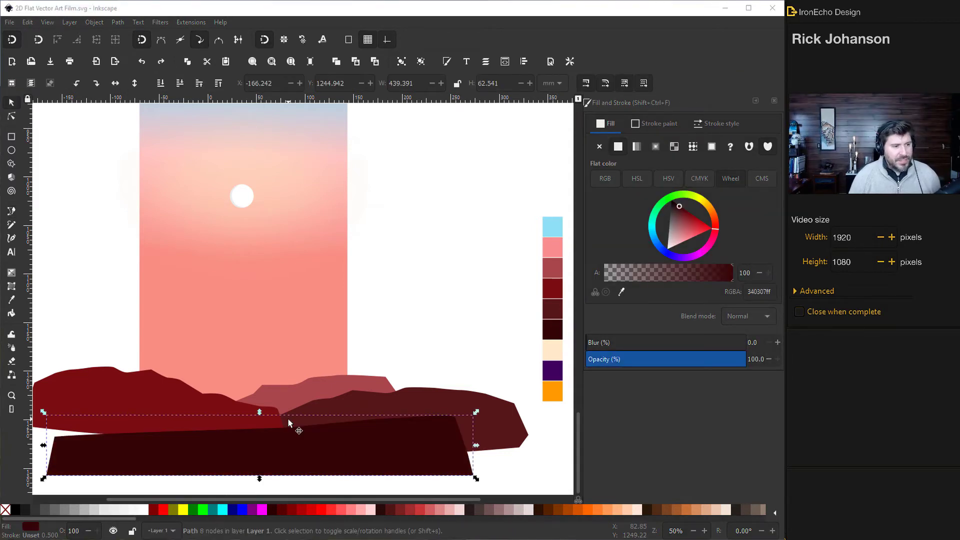
Draw a thin horizontal rectangle about 520 by 6 mm across the ground shape and fill it with the cream swatch (ffe9c8).
left_click(12, 136)
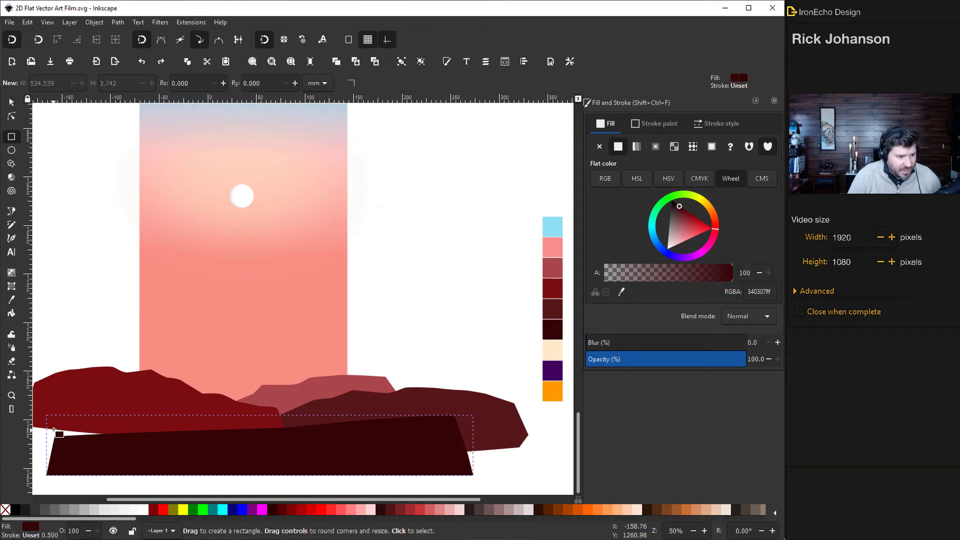
mouse_move(53, 436)
left_mouse_down()
mouse_move(442, 451)
mouse_move(560, 443)
left_mouse_up()
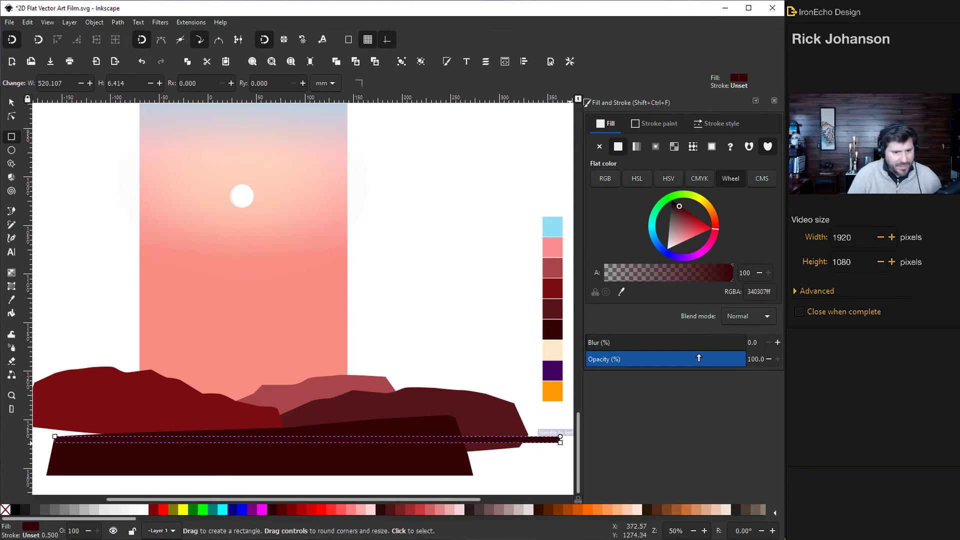
left_click(621, 293)
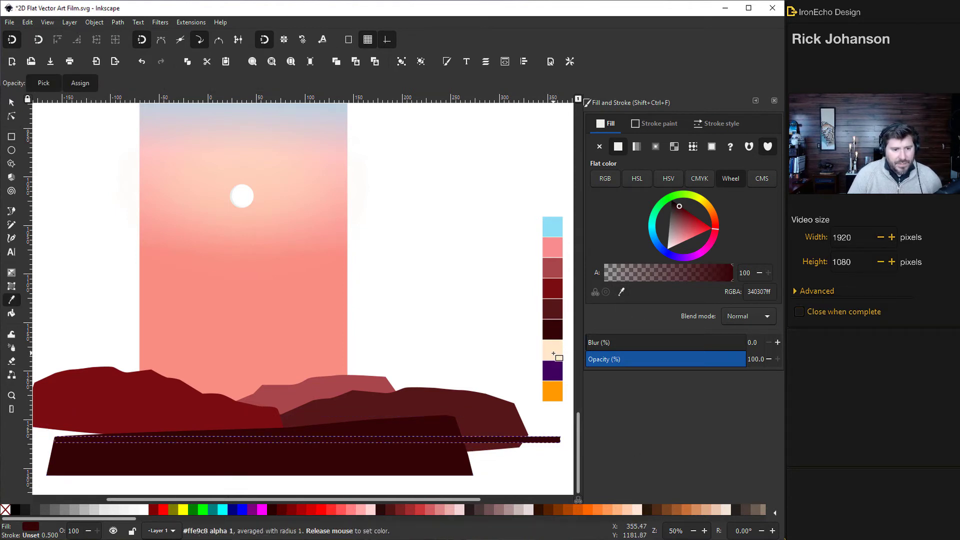
left_click(552, 354)
Shift the cream strip slightly left and make it thinner.
key("s")
left_click_drag(184, 437, 175, 438)
left_click_drag(292, 444, 291, 443)
key("Escape")
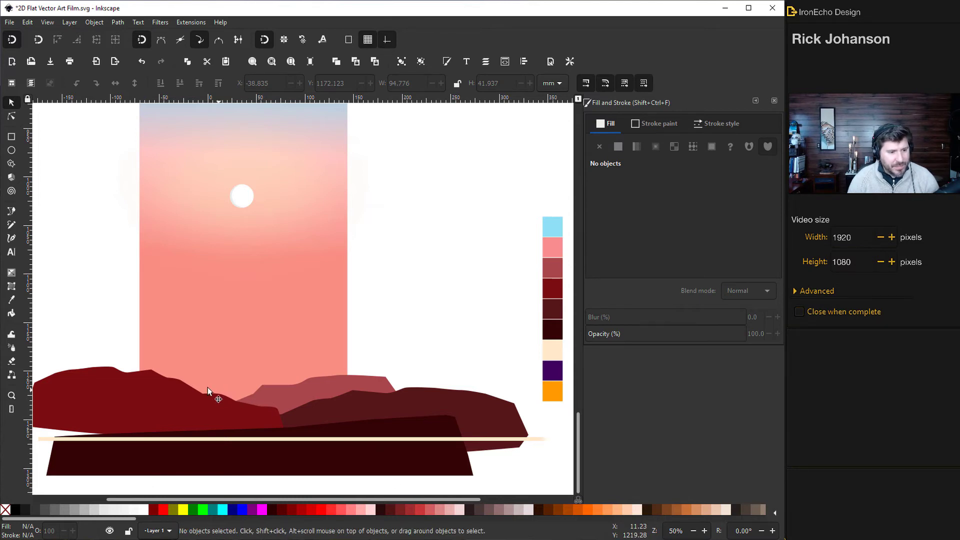
Draw a cream ellipse about 181 by 47 mm at the base of the sky and lower it behind the hills.
left_click(10, 150)
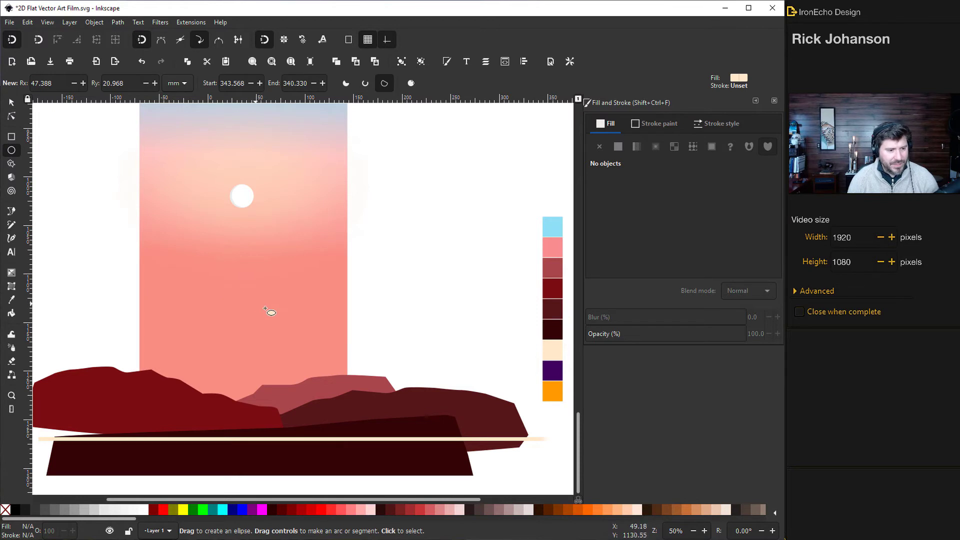
mouse_move(171, 363)
left_mouse_down()
mouse_move(294, 385)
mouse_move(347, 408)
left_mouse_up()
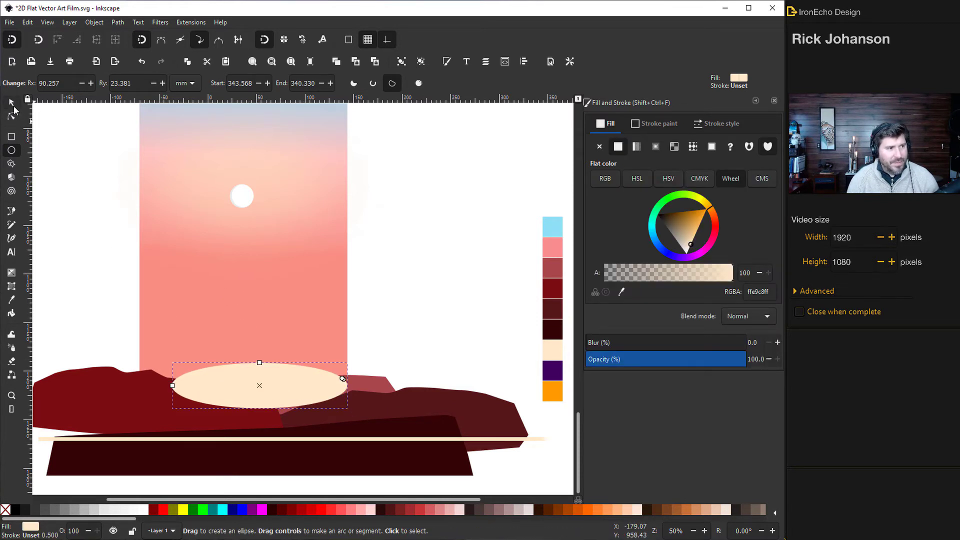
left_click(12, 104)
left_click_drag(240, 385, 226, 388)
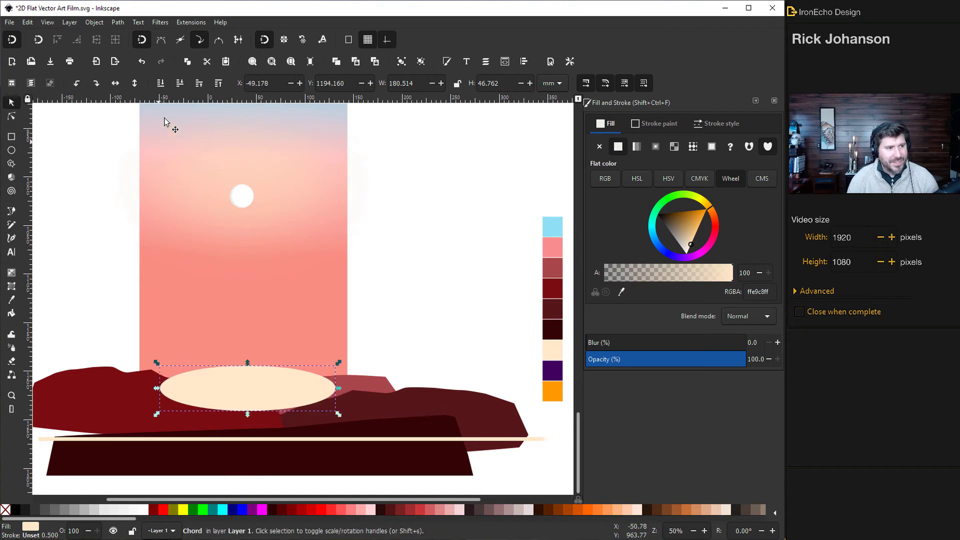
left_click(179, 88)
left_click(179, 87)
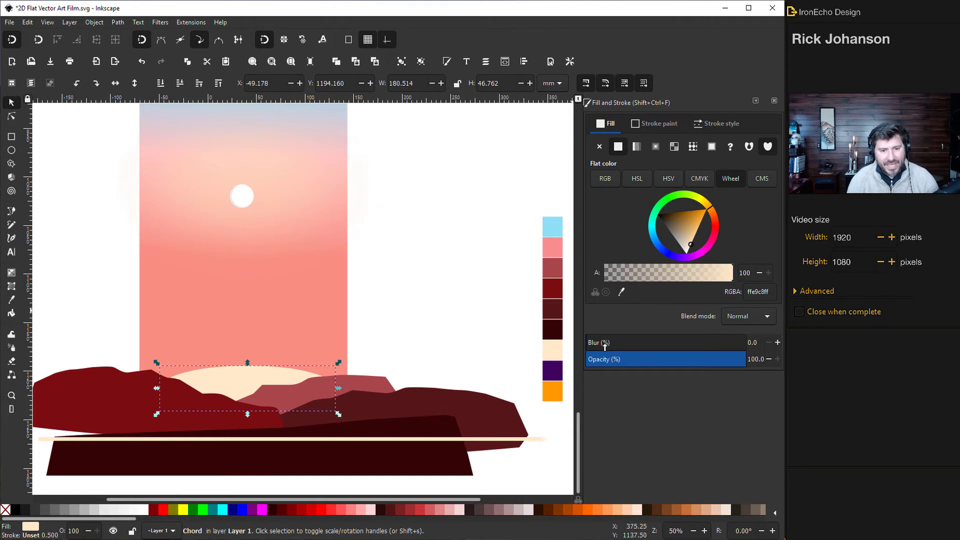
Turn the cream ellipse into a soft horizon glow with about 54.5% blur and 68.4% opacity, adjusting its width.
left_click_drag(593, 345, 703, 364)
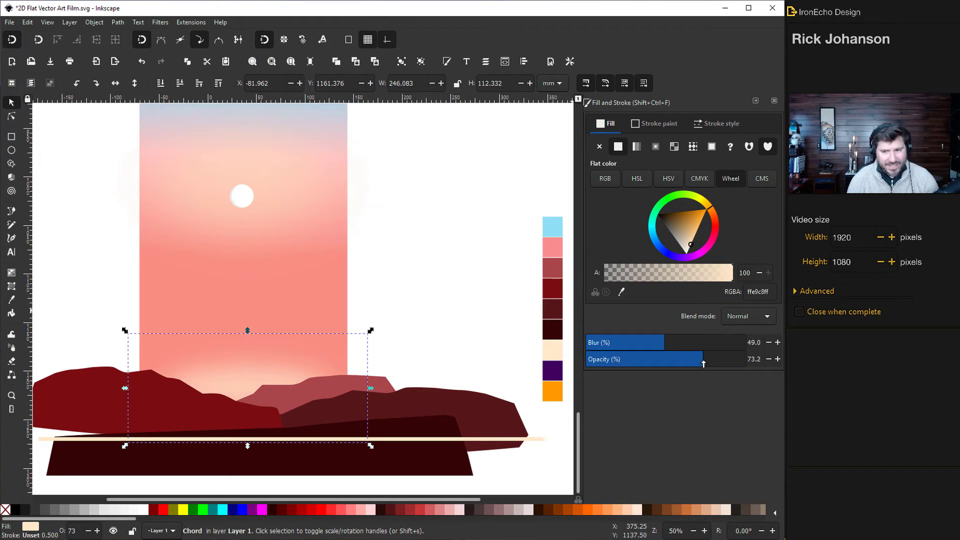
left_click_drag(370, 388, 337, 391)
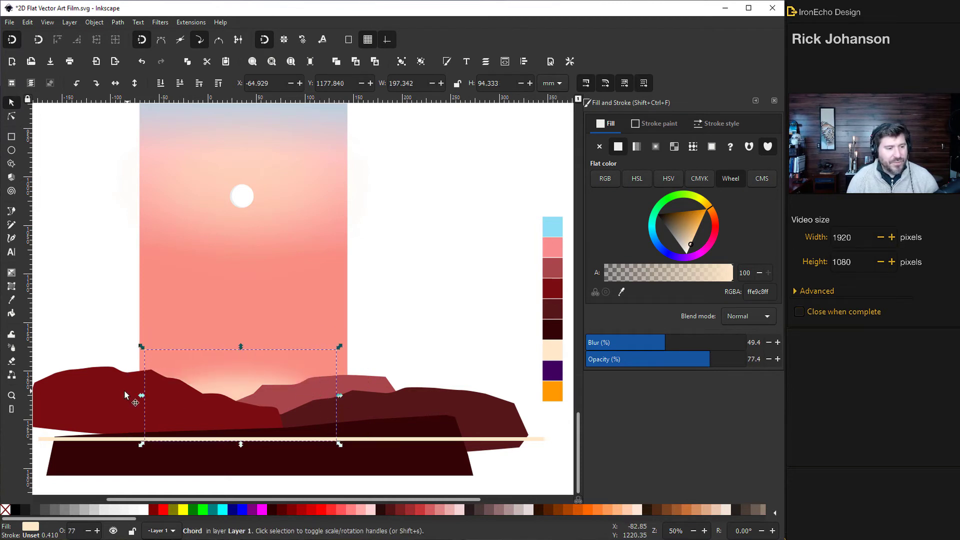
left_click_drag(132, 393, 125, 395)
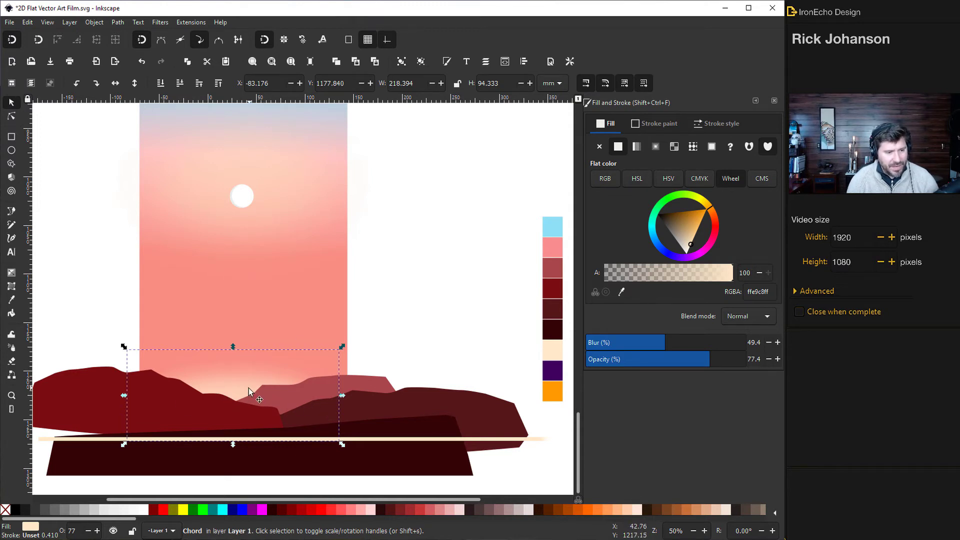
left_click_drag(249, 388, 248, 391)
key("ctrl+z")
key("ctrl+z")
key("ctrl+z")
key("ctrl+z")
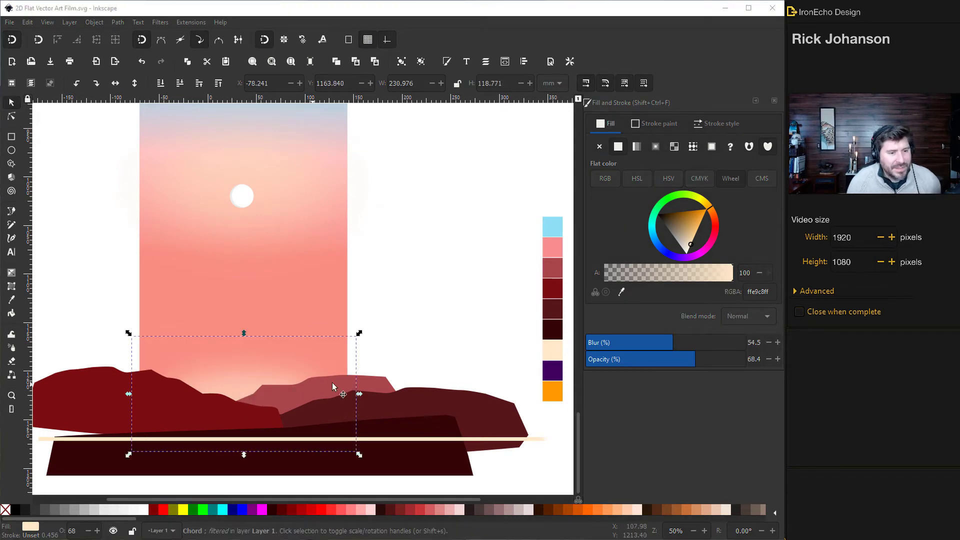
Add a tilted cream ellipse spanning about 78 by 25 mm behind the right-hand hill's slope, with 47.4% blur and 42.3% opacity.
left_click(11, 150)
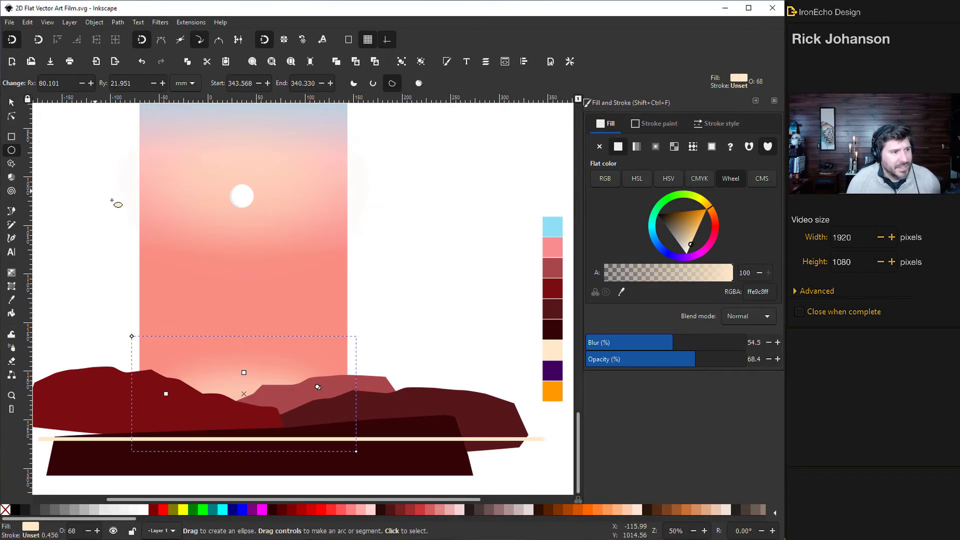
key("s")
mouse_move(408, 376)
left_mouse_down()
mouse_move(486, 393)
mouse_move(314, 410)
mouse_move(358, 402)
left_mouse_up()
left_click(320, 406)
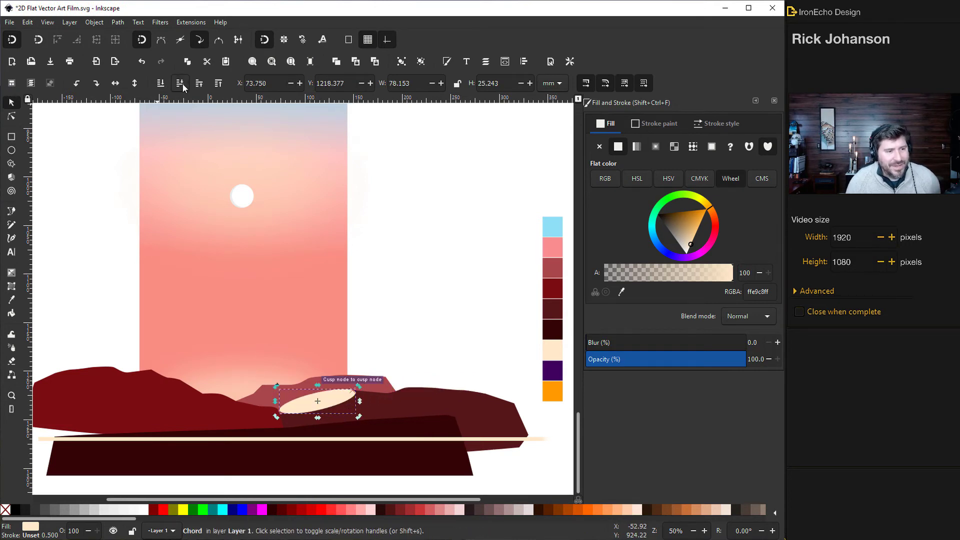
left_click(182, 83)
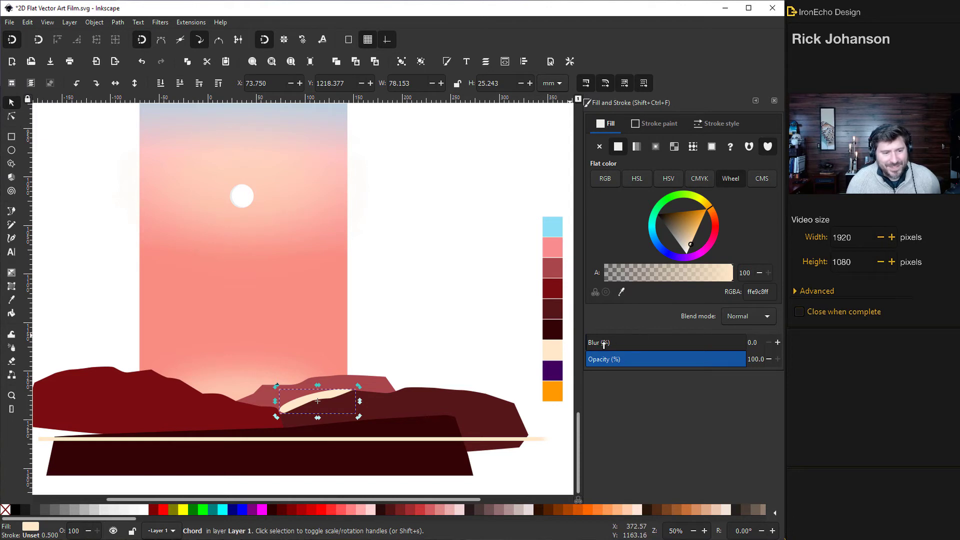
left_click_drag(603, 344, 695, 365)
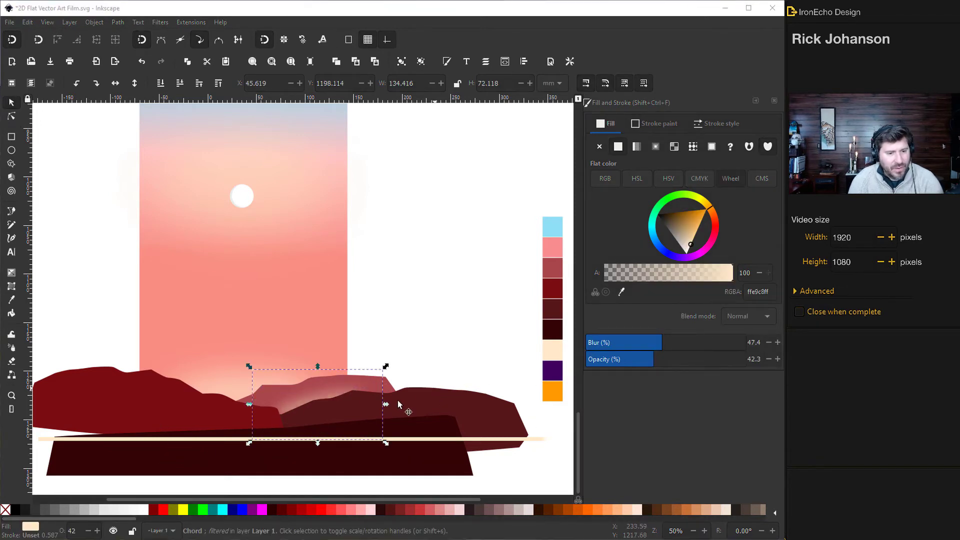
Draw a rectangle about 226 by 118 mm below the cream strip and fill it with the purple swatch (3e005e) at full opacity.
left_click(11, 137)
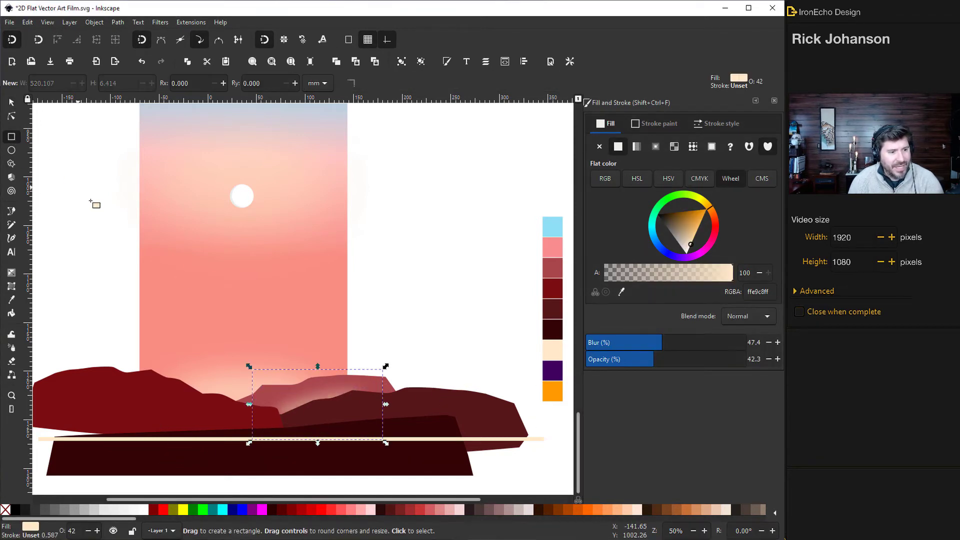
scroll(129, 236, "down", 3)
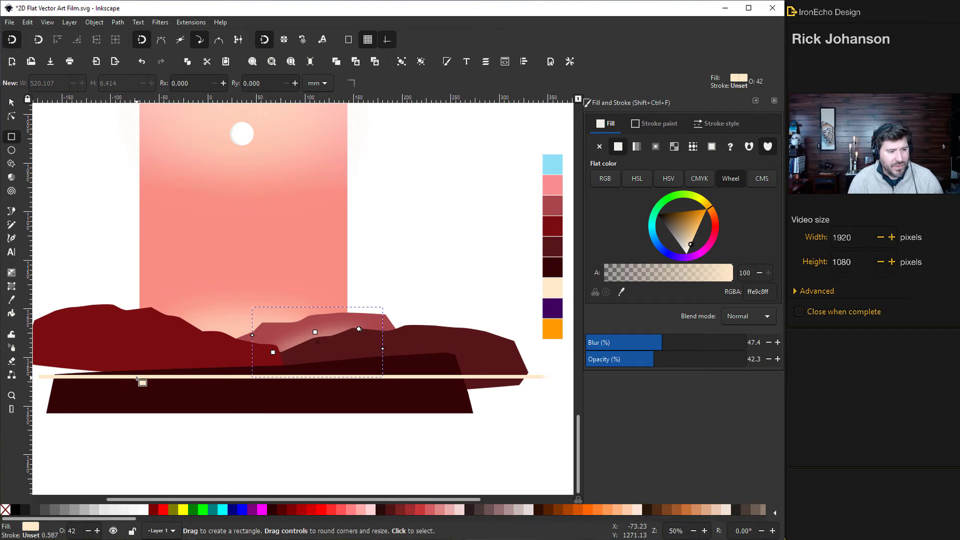
left_click_drag(137, 378, 355, 491)
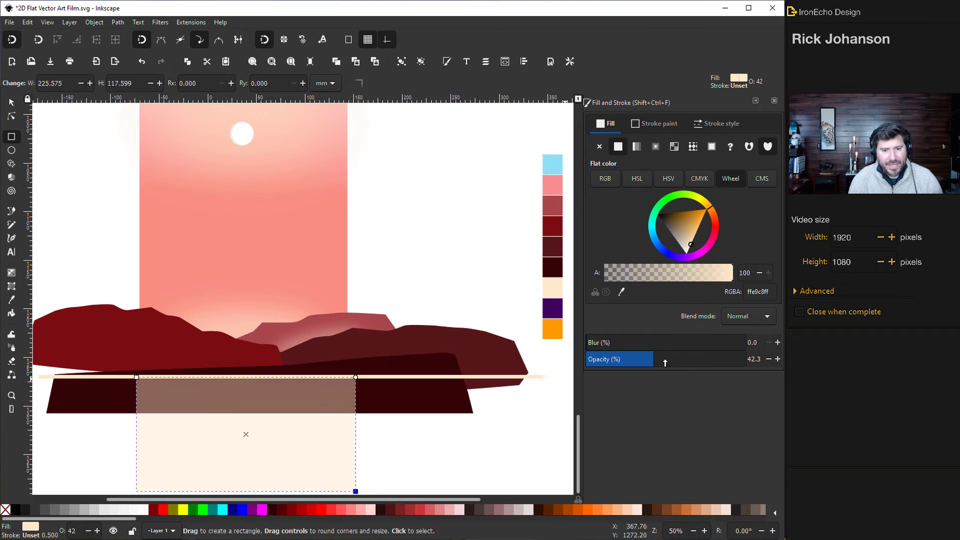
left_click_drag(665, 362, 748, 359)
left_click(622, 292)
left_click(552, 307)
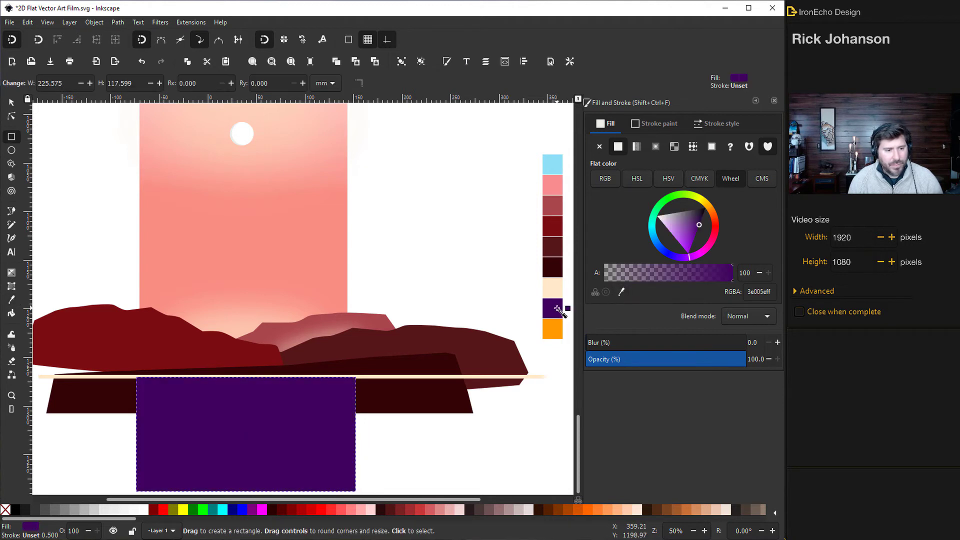
left_click(10, 103)
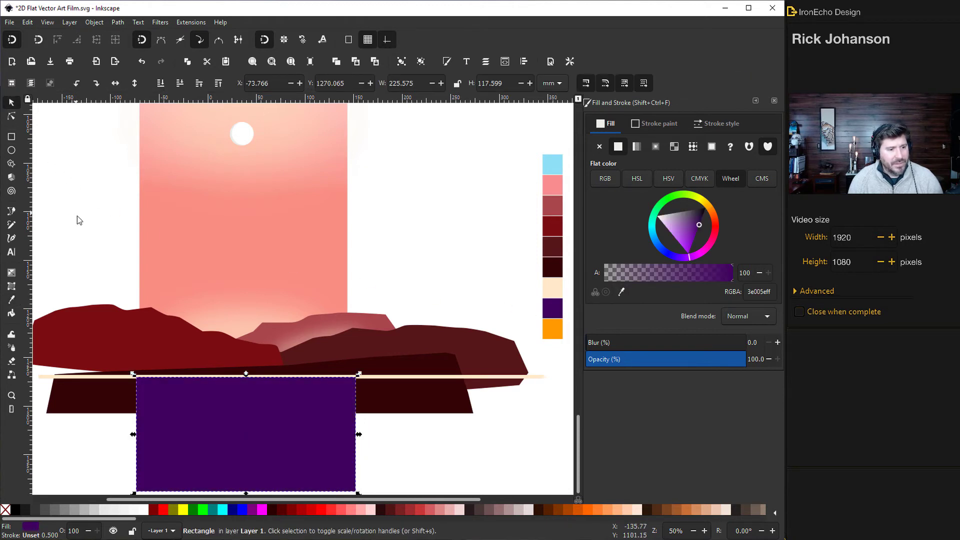
scroll(78, 218, "down", 1)
scroll(88, 247, "up", 2)
scroll(88, 253, "up", 2)
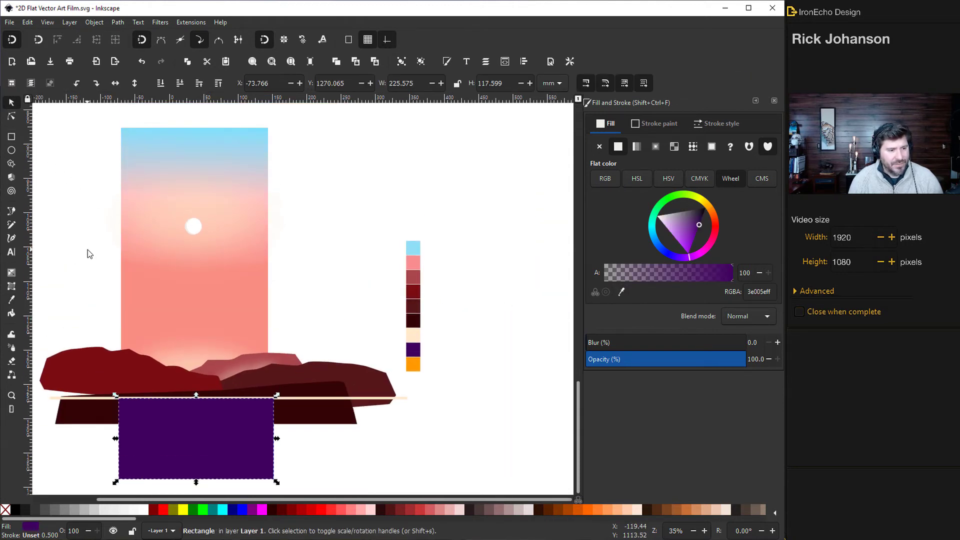
key("ctrl+z")
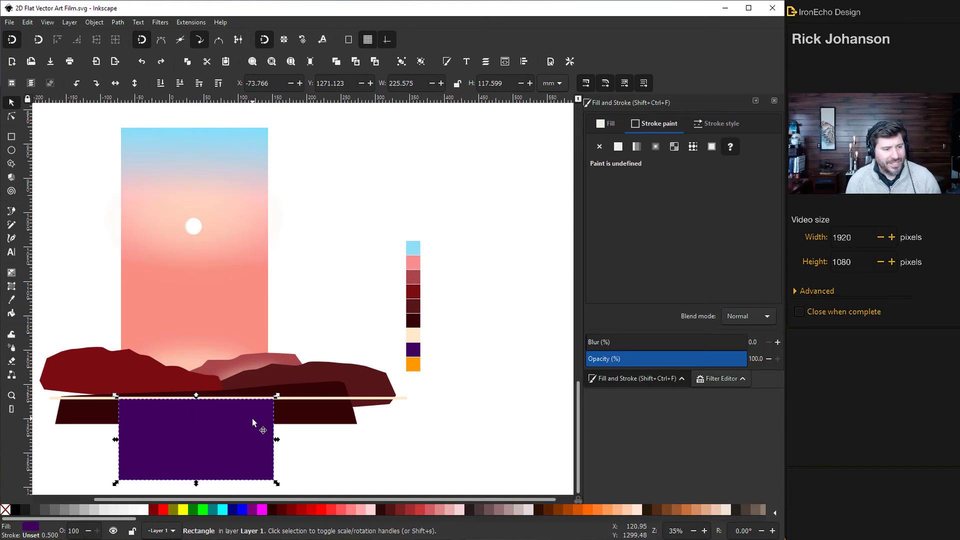
Draw an open wavy path about 350 by 22 mm in the empty area beside the sky, above the colour swatches.
left_click(11, 210)
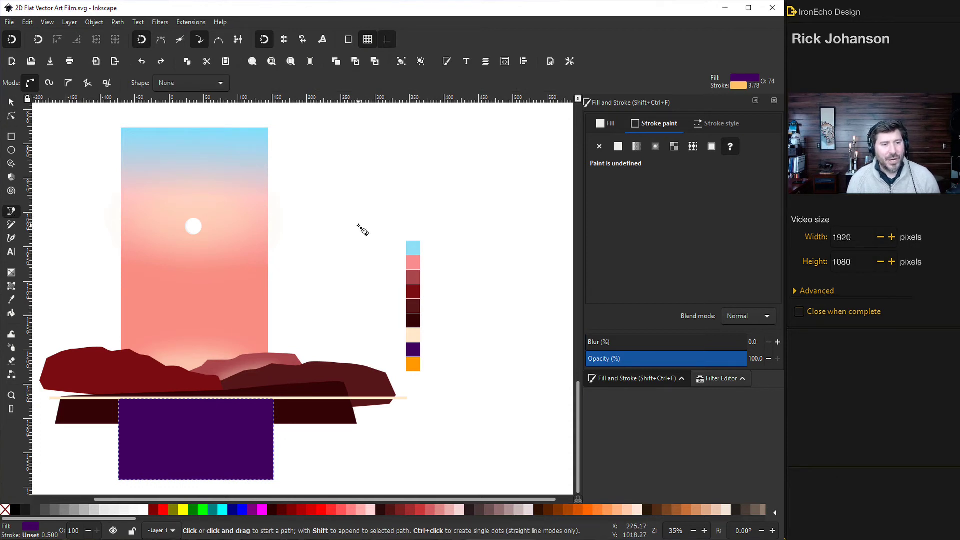
left_click(313, 222)
left_click(388, 221)
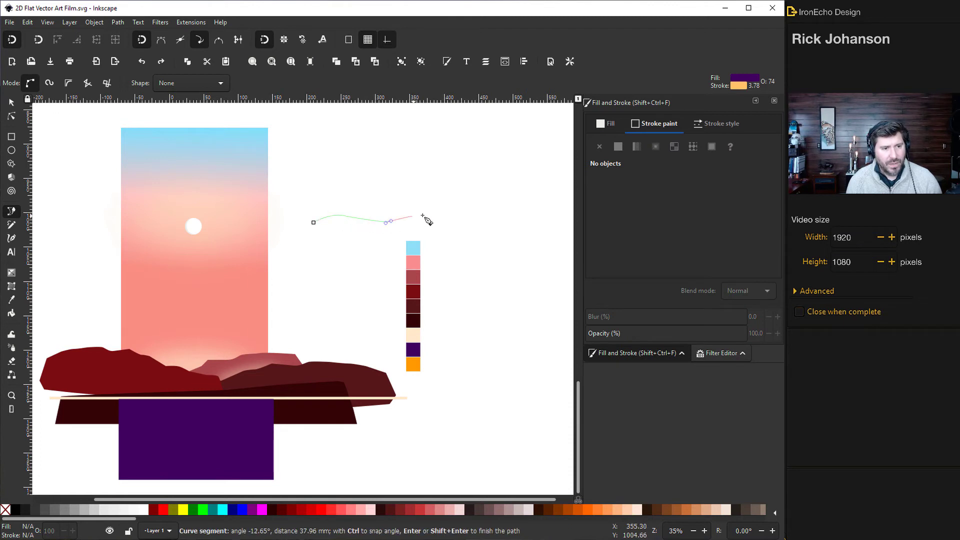
left_click_drag(452, 220, 475, 232)
left_click(527, 217)
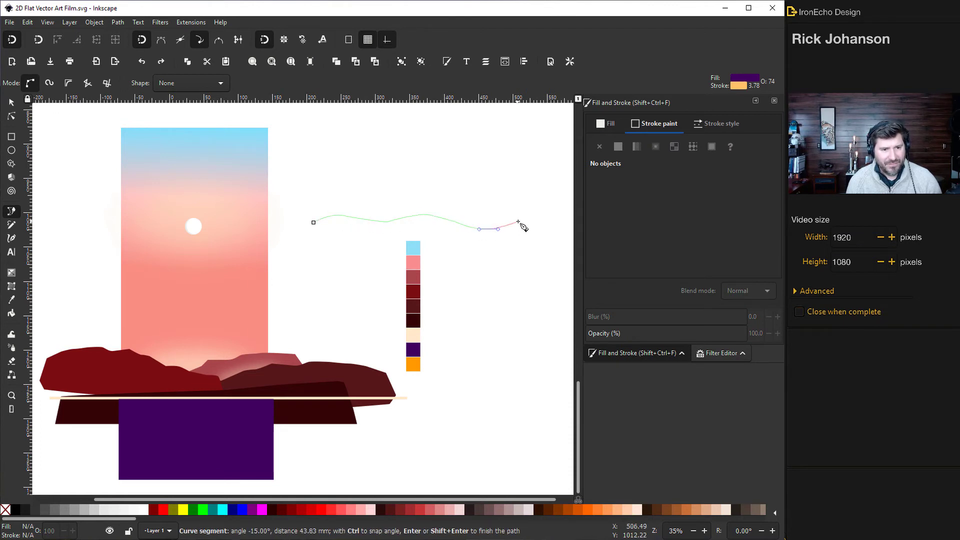
double_click(554, 223)
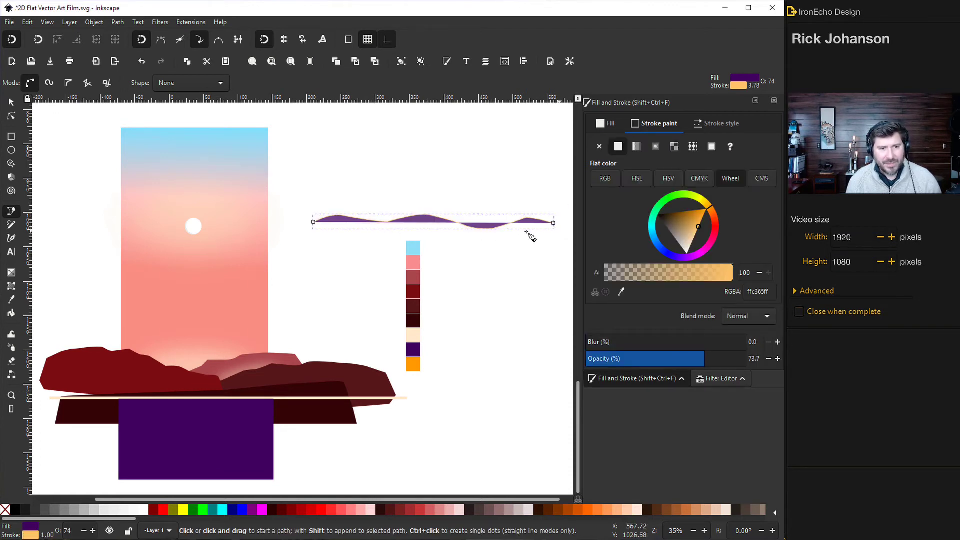
Remove the wavy path's fill and open its stroke style settings.
left_click(601, 126)
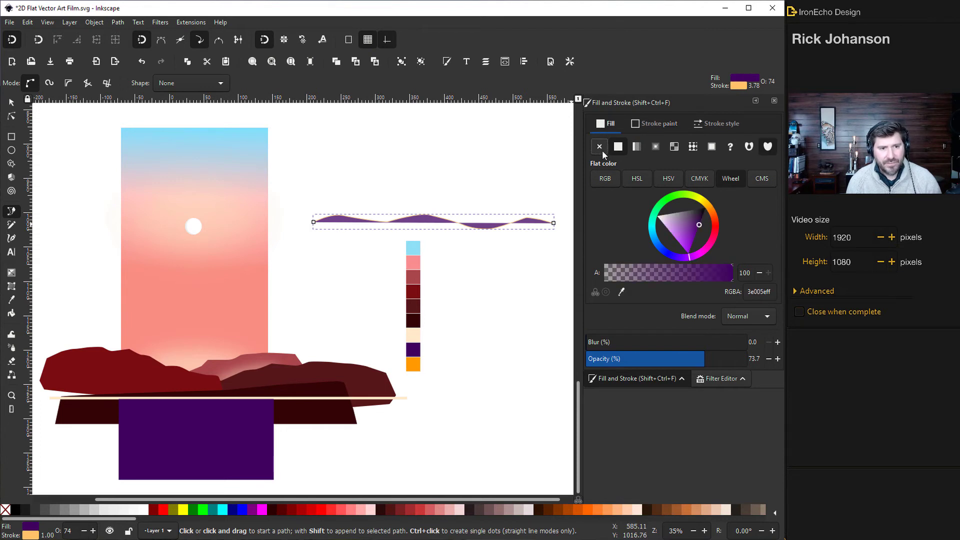
left_click(600, 147)
left_click(644, 125)
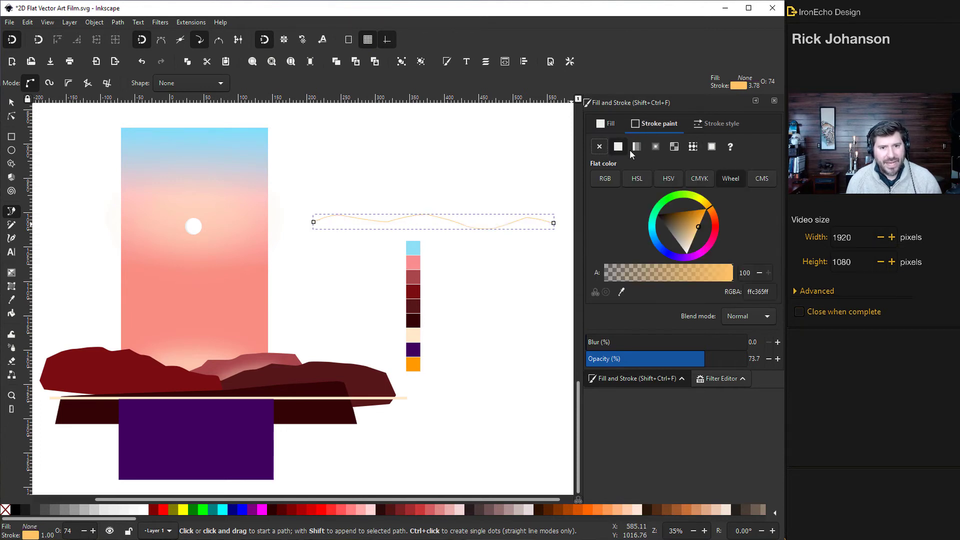
left_click(706, 125)
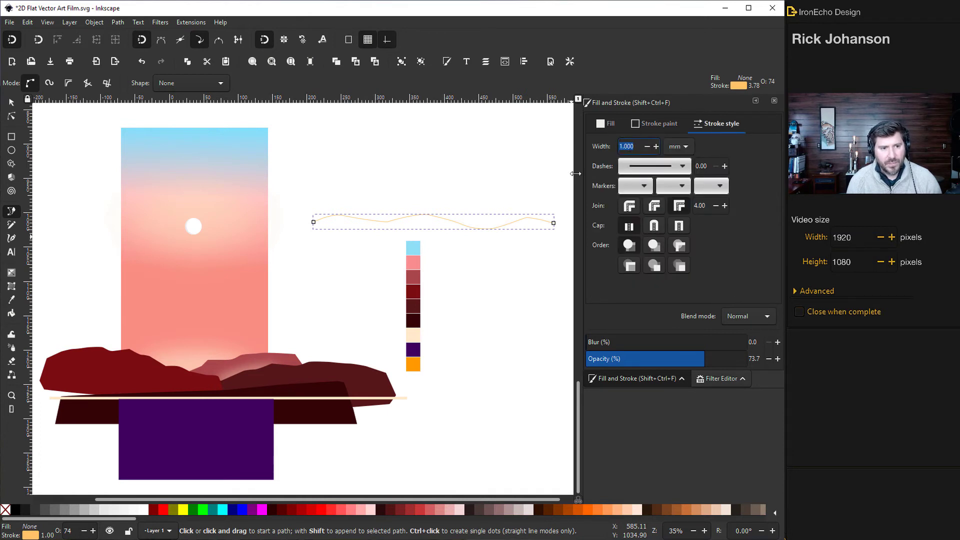
left_click(11, 102)
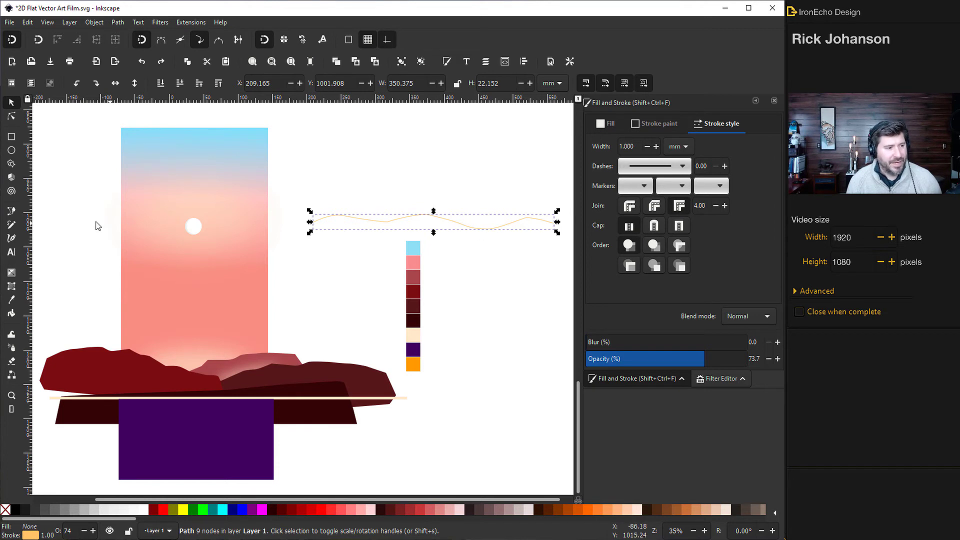
Draw a straight horizontal line about 351 mm long above the wavy line and shift it slightly upward.
left_click(11, 211)
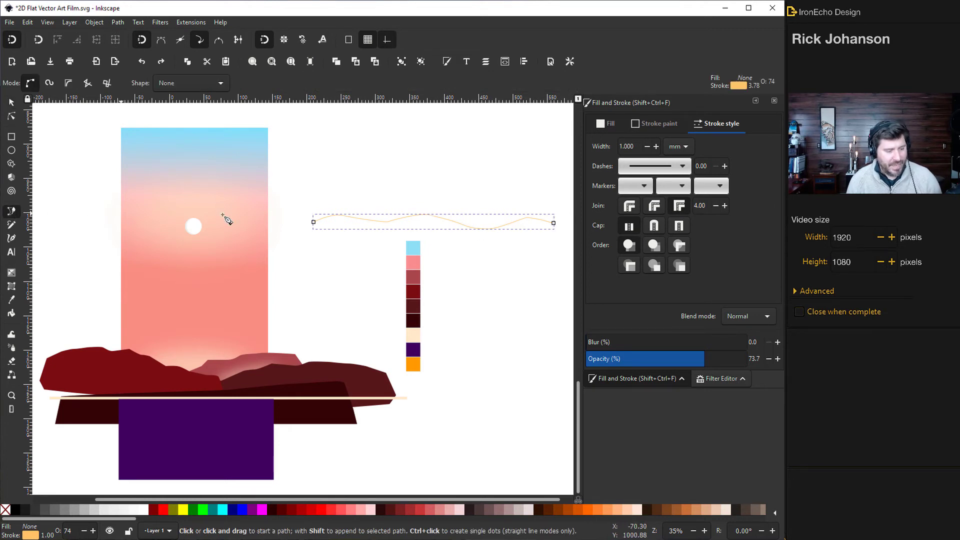
left_click(314, 146)
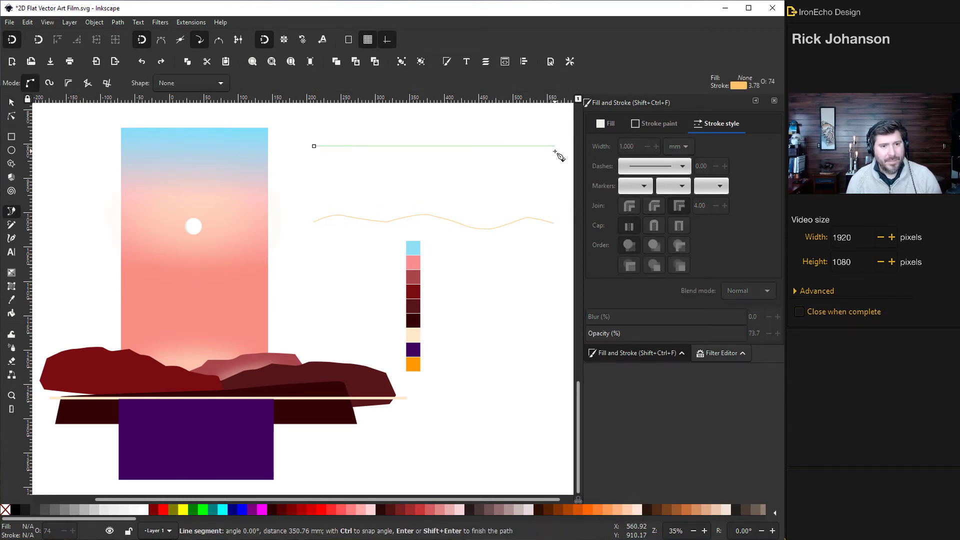
key("Return")
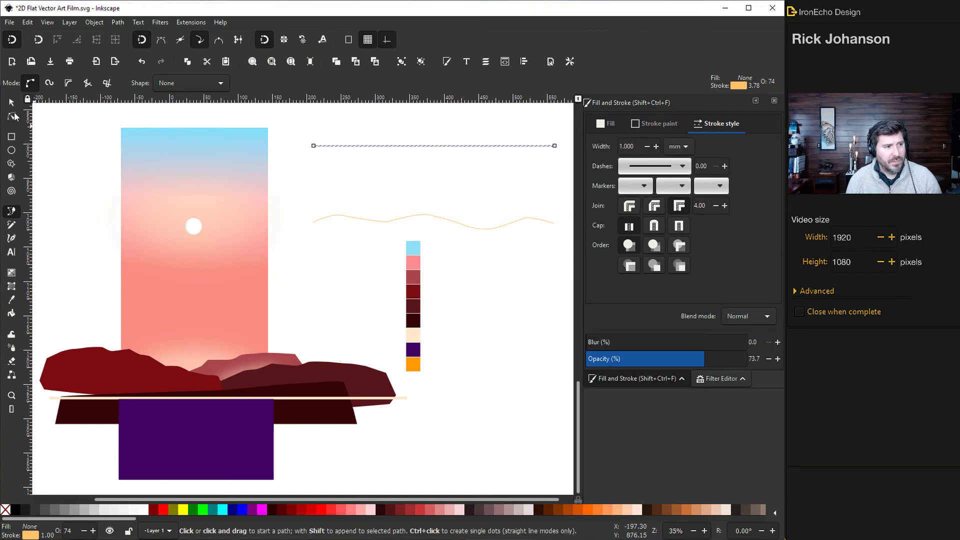
key("s")
left_click(403, 186)
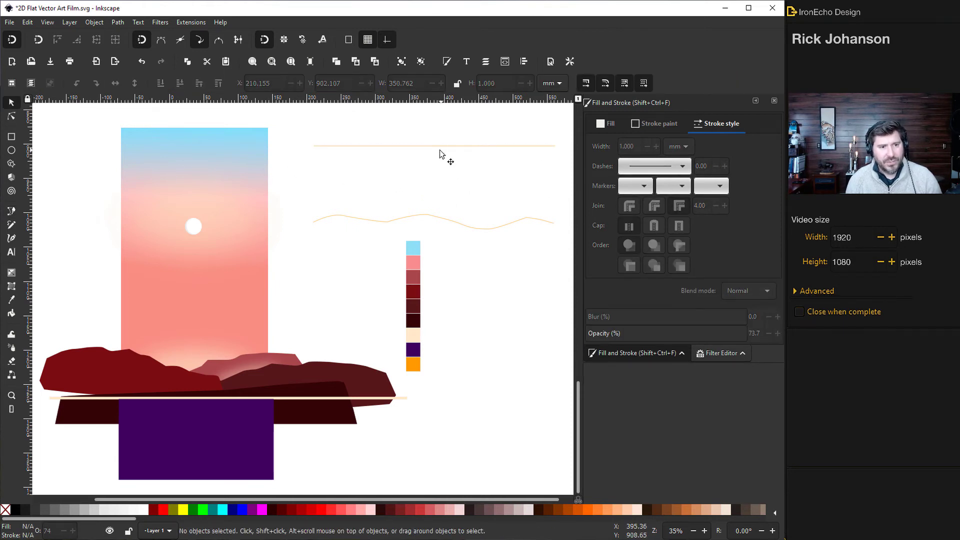
left_click_drag(440, 139, 440, 131)
left_click(326, 167)
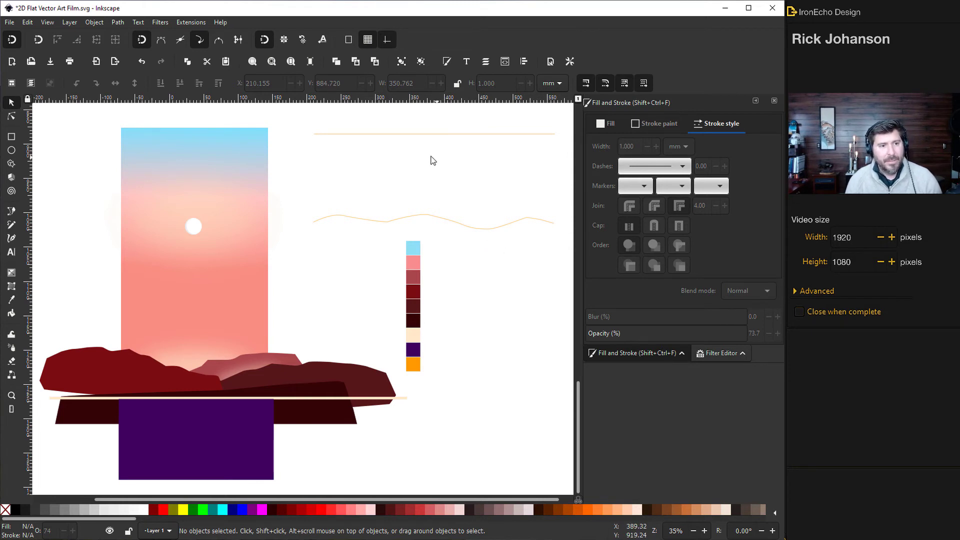
Interpolate between the straight line and the wavy path with exponent 2.0, 20 steps and method 2, without duplicating endpaths.
left_click(362, 140)
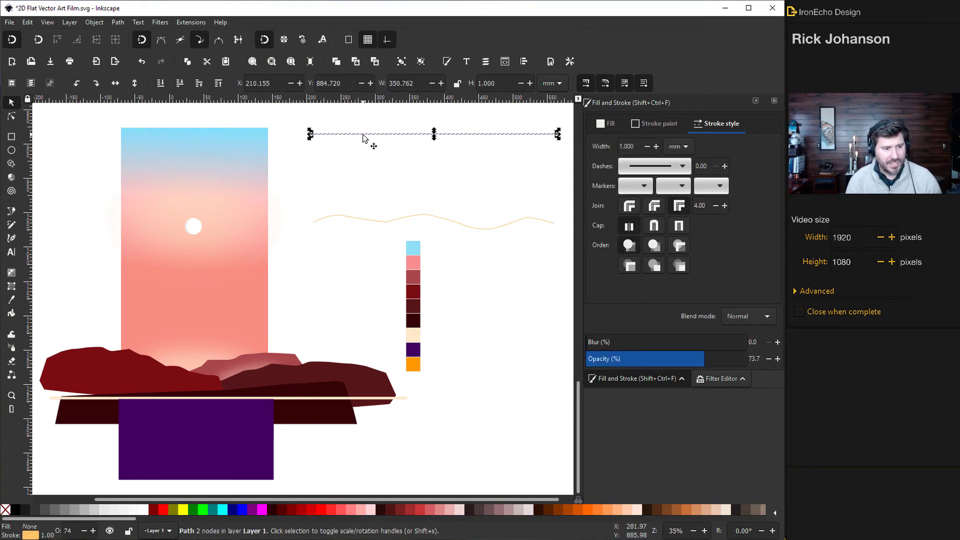
left_click(369, 221, "shift")
left_click(189, 23)
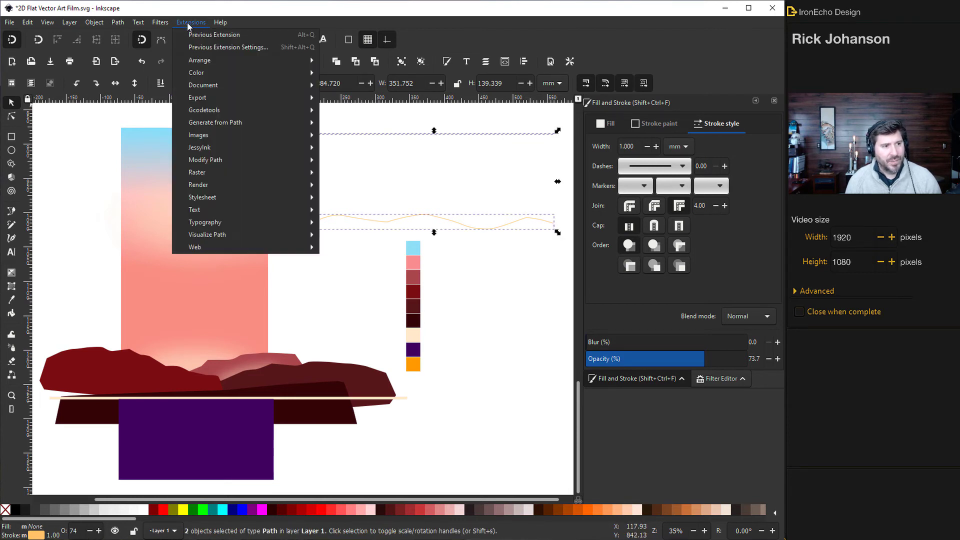
mouse_move(216, 124)
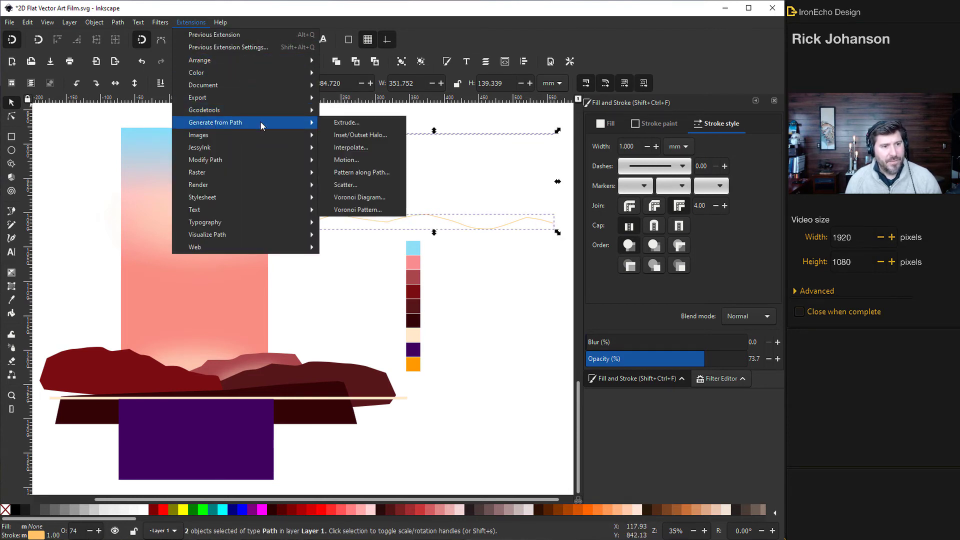
left_click(360, 148)
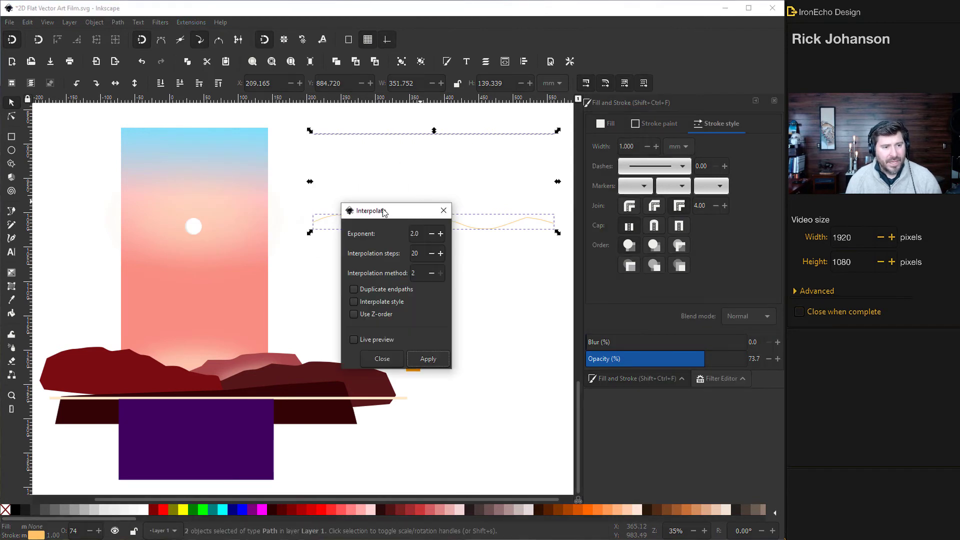
left_click_drag(422, 206, 494, 277)
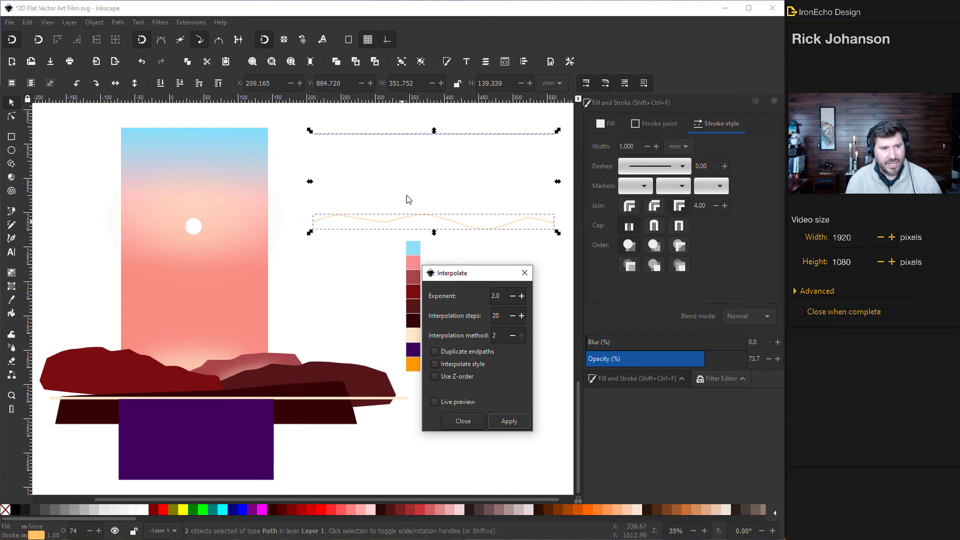
left_click(437, 401)
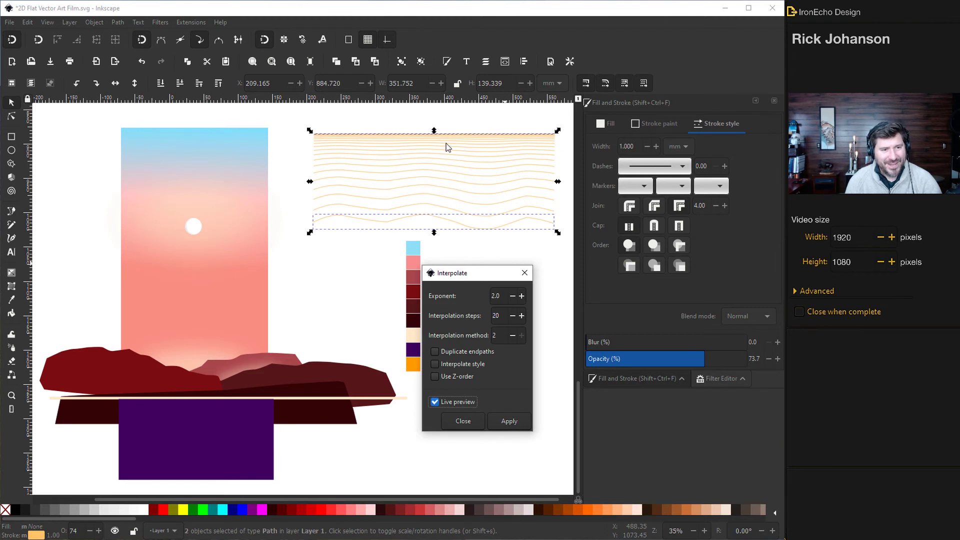
left_click(521, 425)
left_click(478, 423)
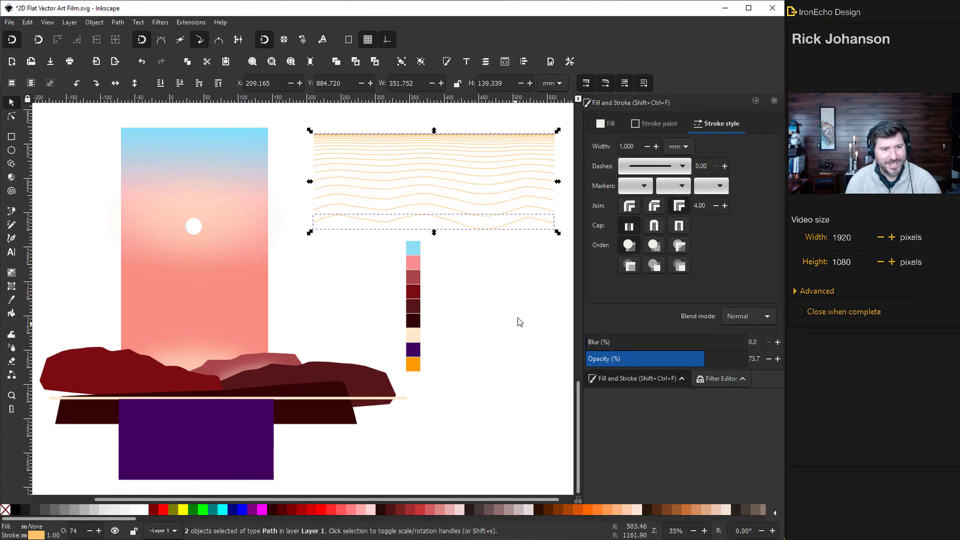
Group all the interpolated wave lines together with the two source paths.
left_click(515, 295)
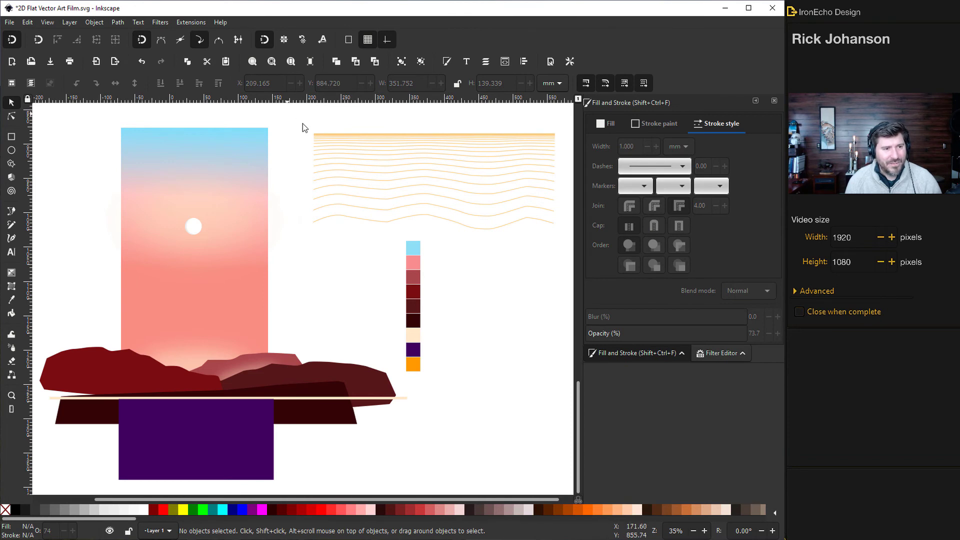
left_click_drag(286, 113, 566, 247)
key("ctrl+g")
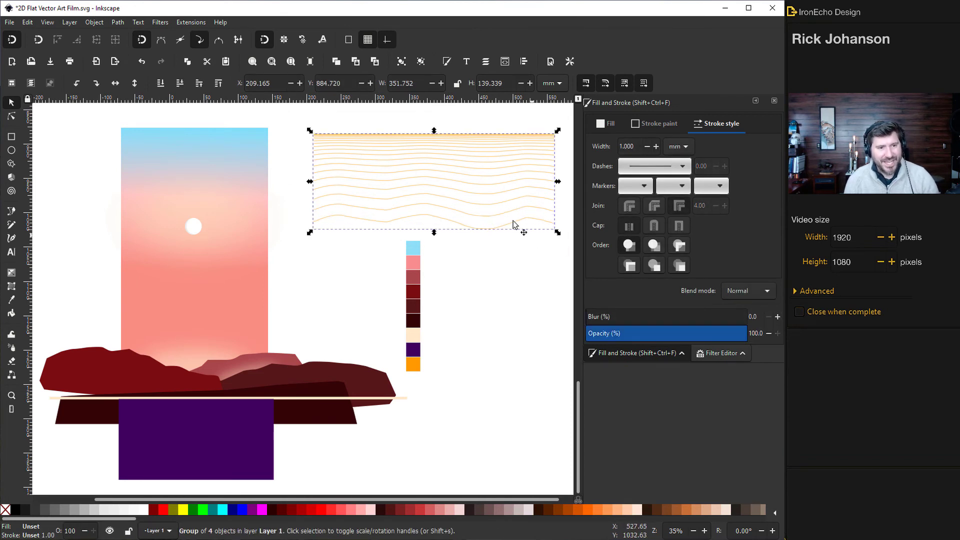
Place the wave group over the purple rectangle at about 352 by 121 mm and lower its opacity to 61.5%.
mouse_move(465, 146)
left_mouse_down()
mouse_move(311, 367)
mouse_move(238, 416)
mouse_move(212, 402)
left_mouse_up()
scroll(220, 414, "down", 3)
key("ctrl+s")
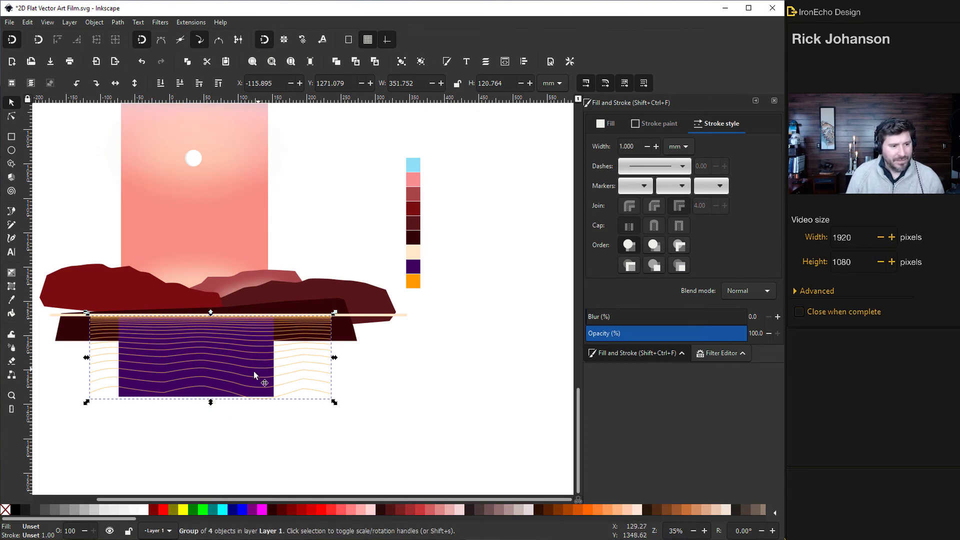
scroll(254, 371, "up", 2)
Apply the Ripple distortion filter to the wave line group.
left_click(161, 23)
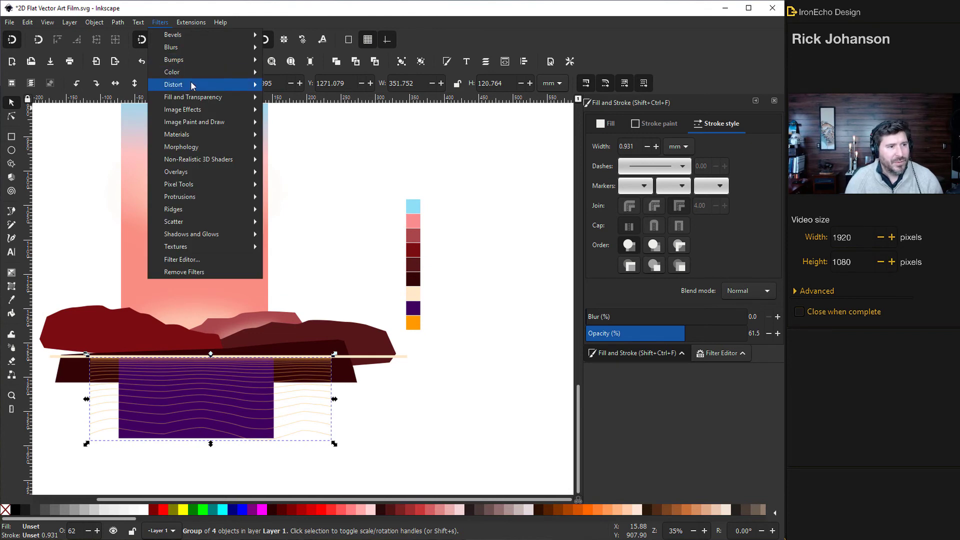
mouse_move(200, 85)
left_click(287, 134)
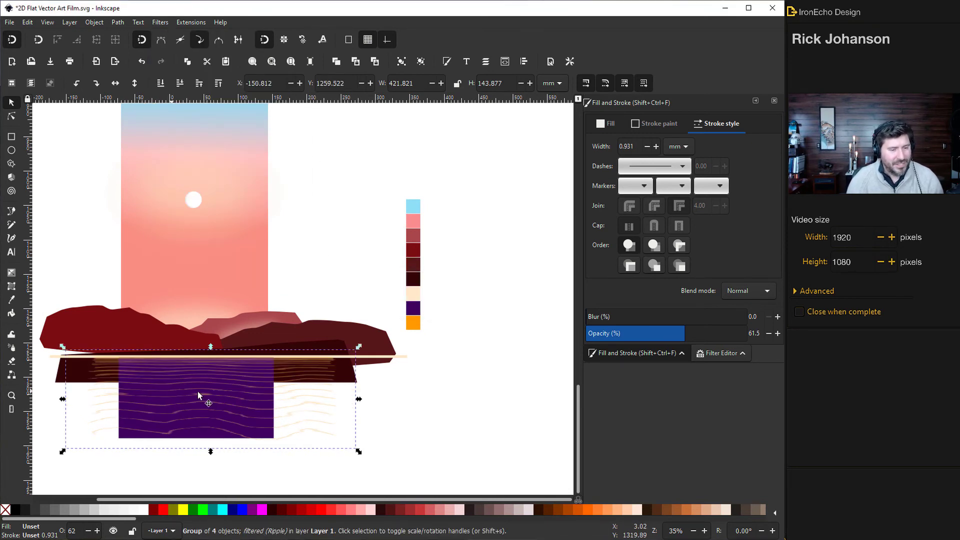
Edit the Ripple filter, setting the second Turbulence base frequency to 0.395 and the Displacement Map scale to 59.5.
left_click(166, 23)
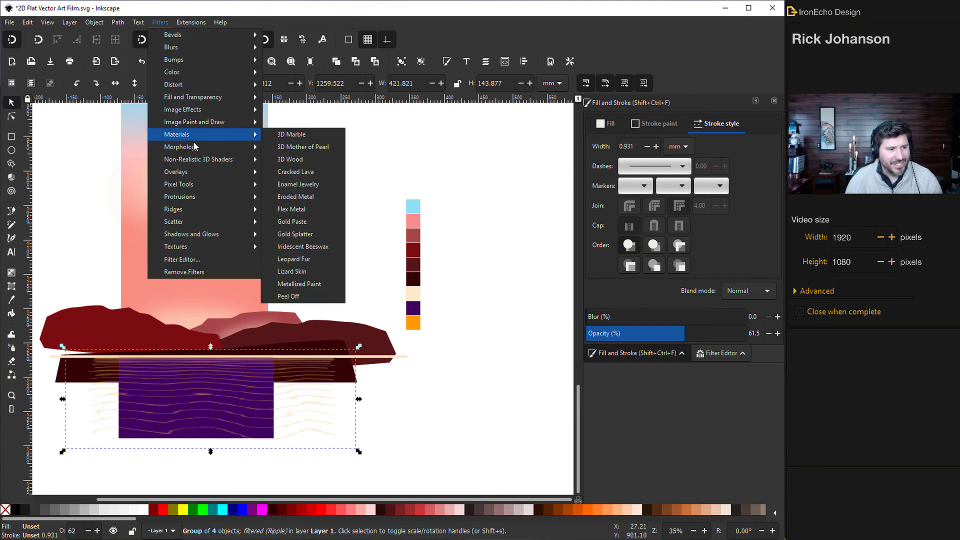
left_click(182, 260)
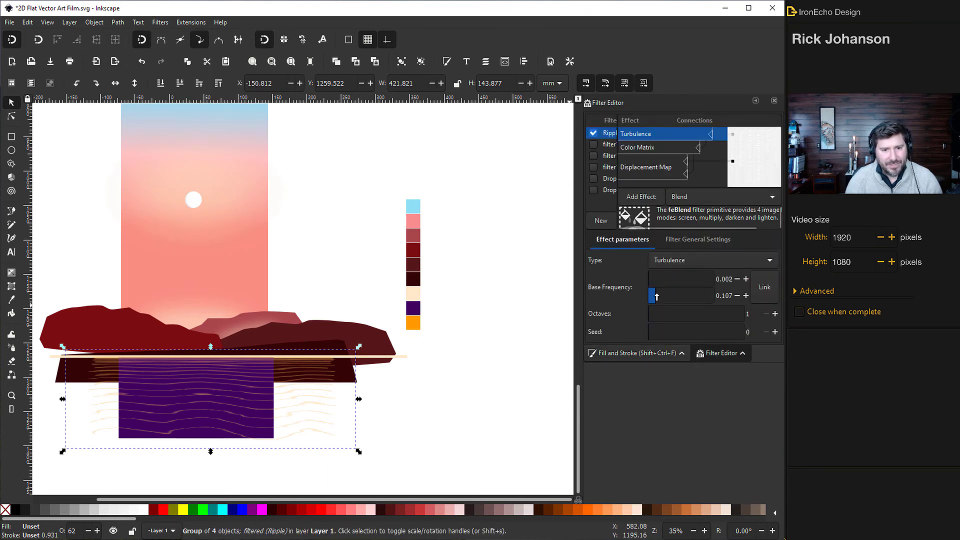
mouse_move(656, 296)
left_mouse_down()
mouse_move(699, 299)
mouse_move(672, 299)
left_mouse_up()
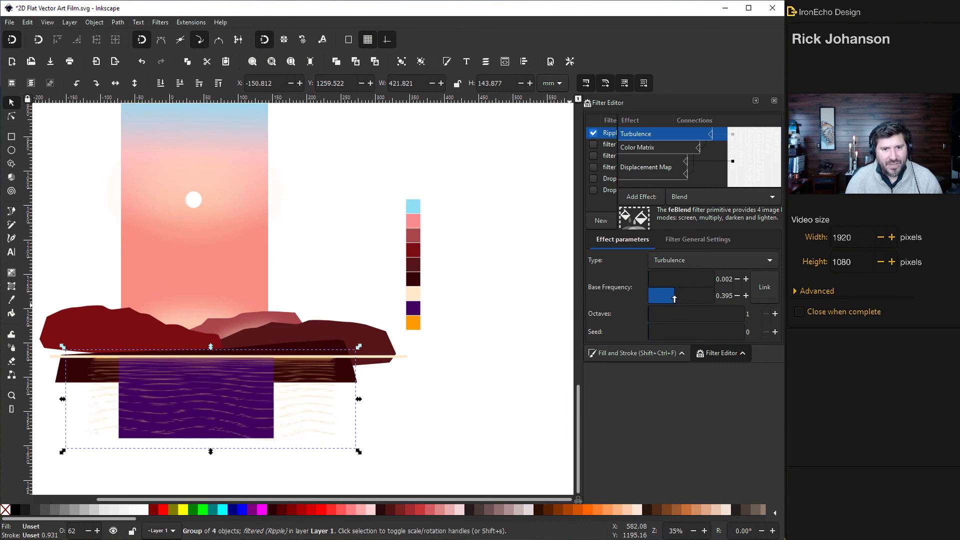
left_click(652, 165)
left_click_drag(660, 295, 705, 294)
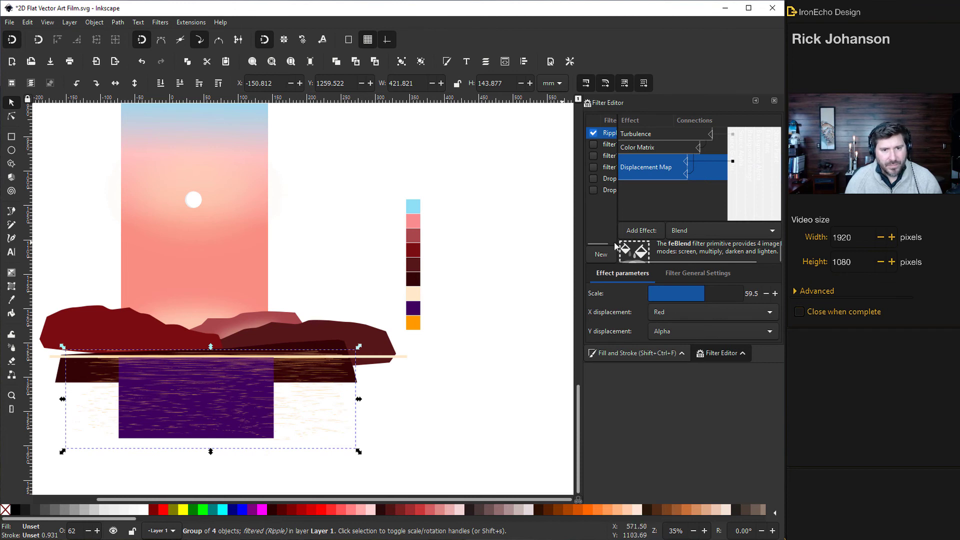
Set the wave lines' stroke colour to the light orange ffcf83.
left_click(611, 353)
left_click_drag(701, 241, 700, 240)
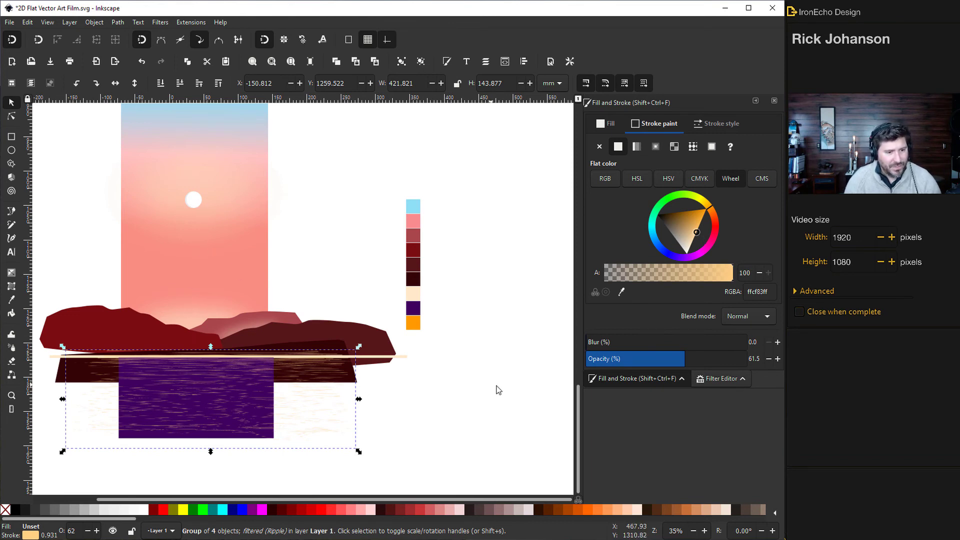
key("Escape")
Draw a tall ellipse about 53 by 174 mm beside the swatches, with a cream fill, full opacity and no stroke.
left_click(11, 150)
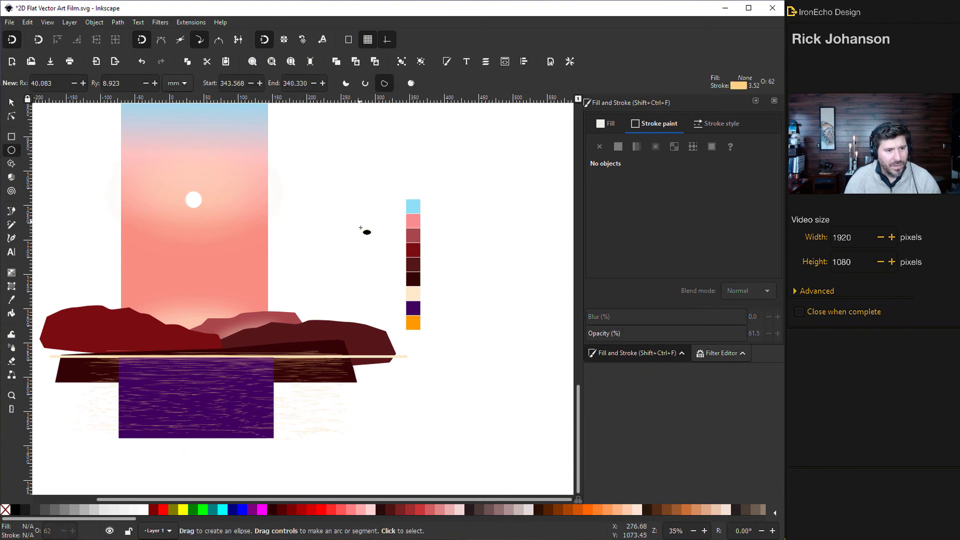
left_click_drag(359, 222, 396, 342)
left_click_drag(740, 278, 745, 280)
left_click_drag(659, 360, 763, 353)
left_click(633, 124)
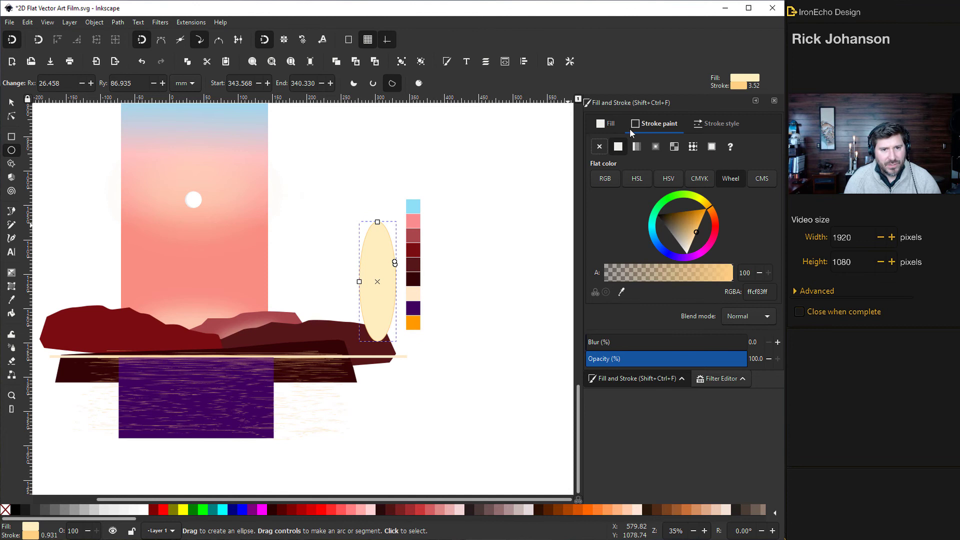
left_click(600, 146)
Move the cream ellipse onto the water below the moon, with 40.1% blur and 35.3% opacity, as a soft reflection.
left_click(11, 103)
left_click_drag(381, 261, 192, 330)
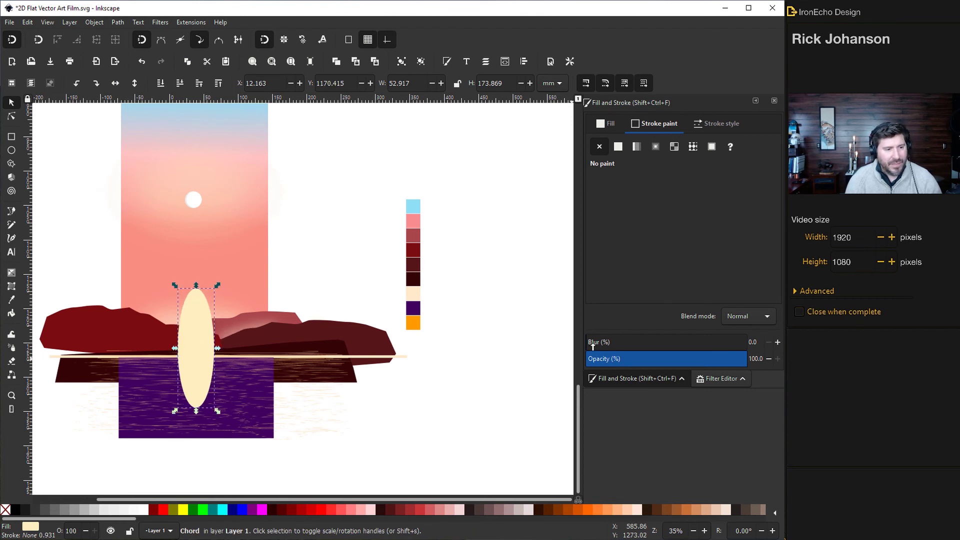
left_click_drag(593, 345, 661, 344)
left_click_drag(712, 360, 642, 363)
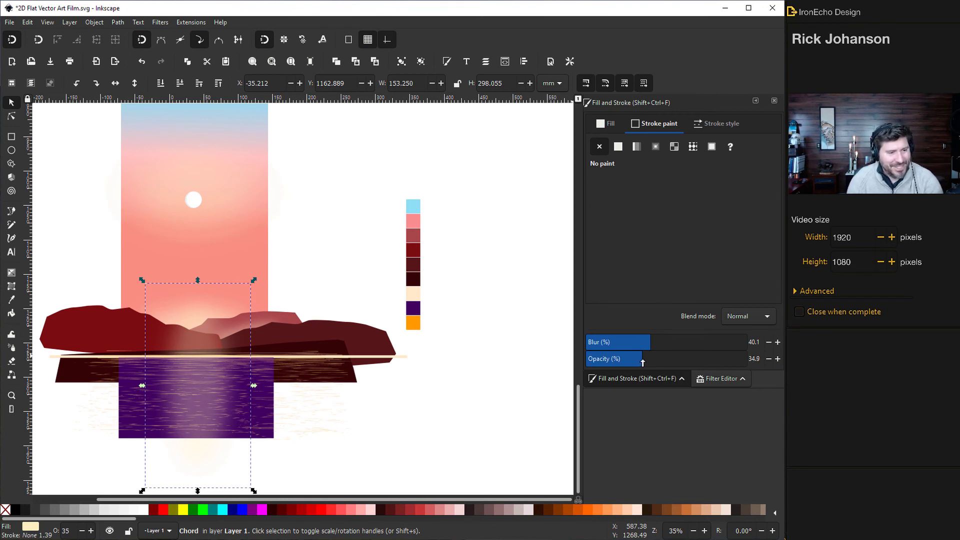
mouse_move(641, 361)
left_mouse_down()
mouse_move(688, 362)
mouse_move(637, 361)
left_mouse_up()
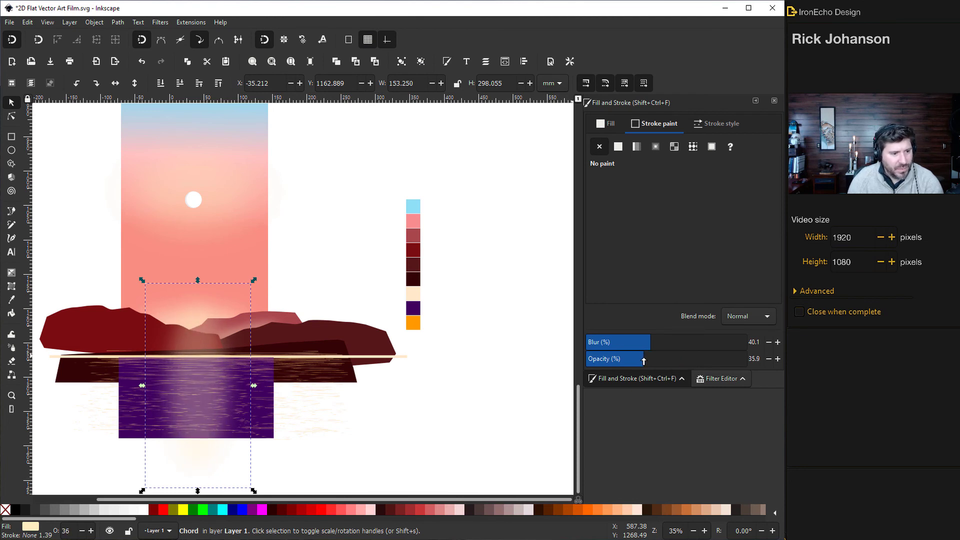
left_click(40, 123)
Group all the landscape artwork, leaving the colour swatches out.
scroll(104, 236, "up", 3)
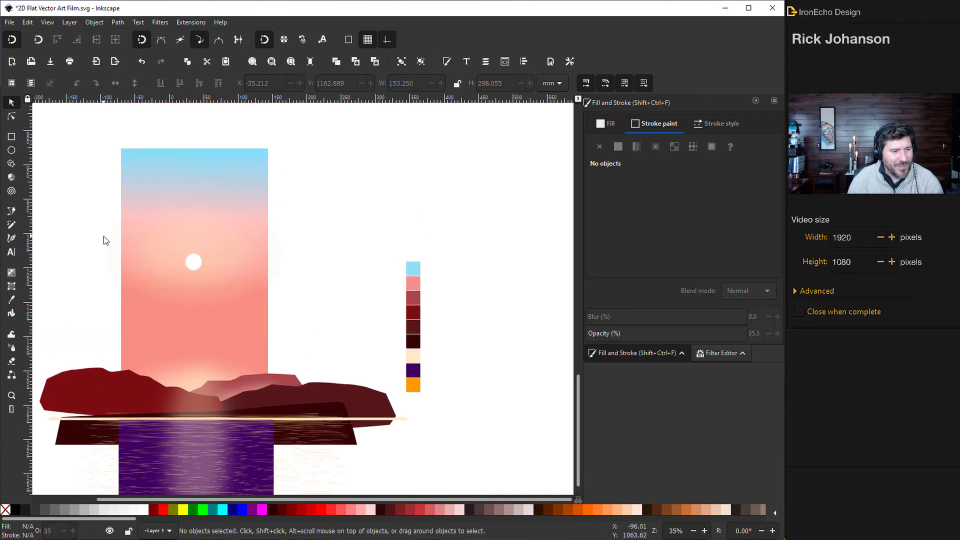
scroll(103, 236, "down", 1)
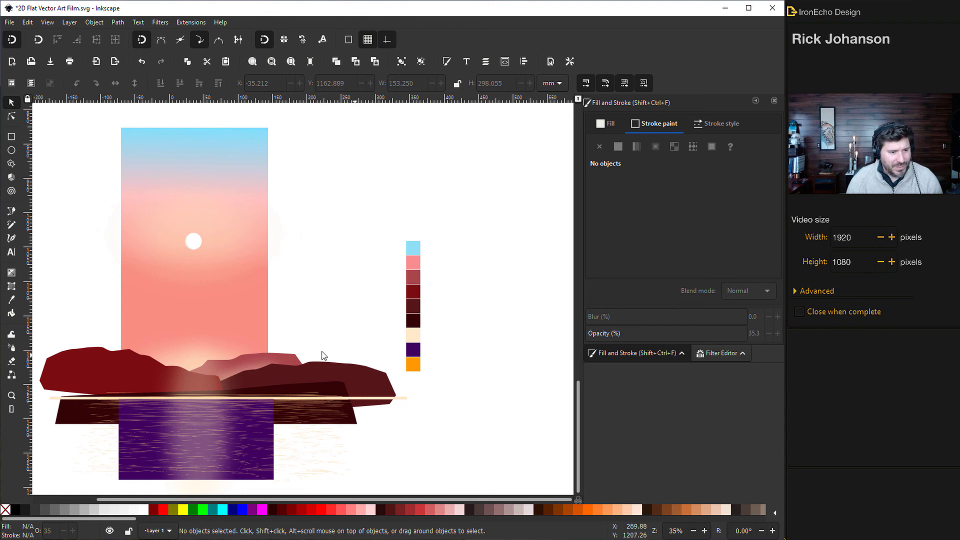
scroll(291, 335, "down", 2)
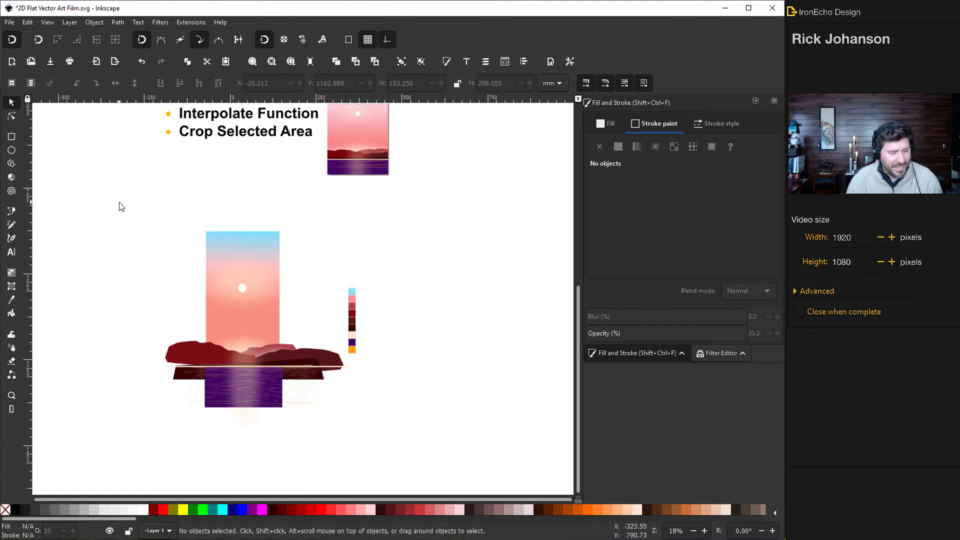
left_click_drag(116, 199, 360, 448)
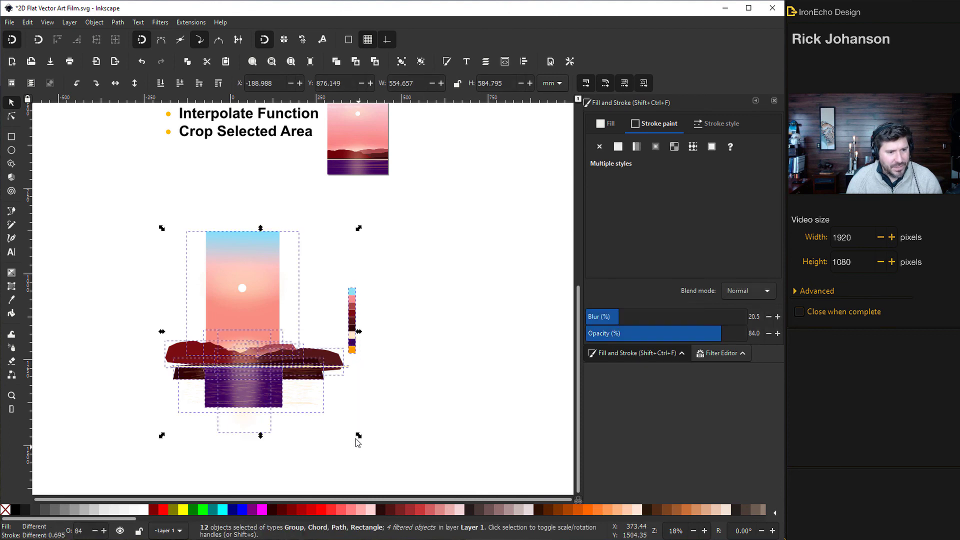
left_click(354, 316, "shift")
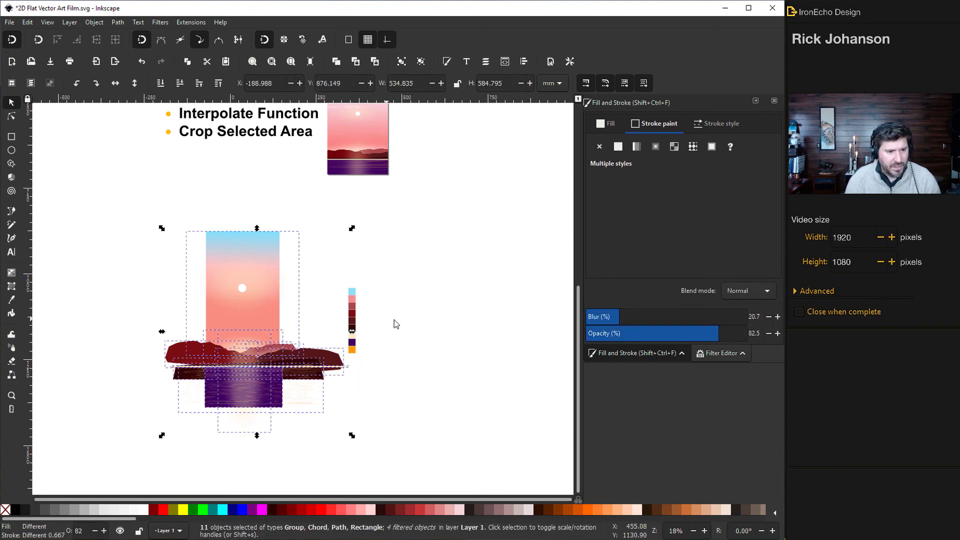
key("ctrl+g")
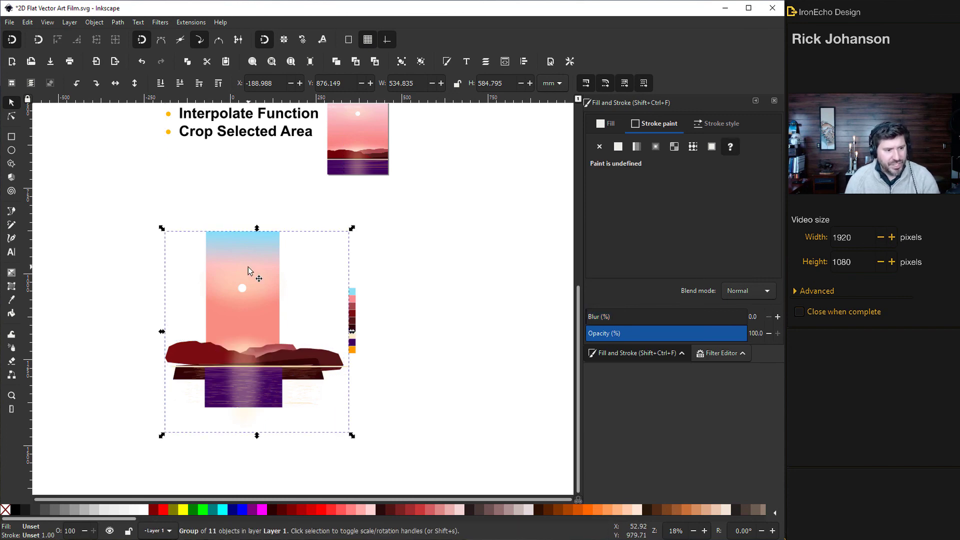
scroll(323, 259, "up", 4)
left_click(323, 259, "ctrl")
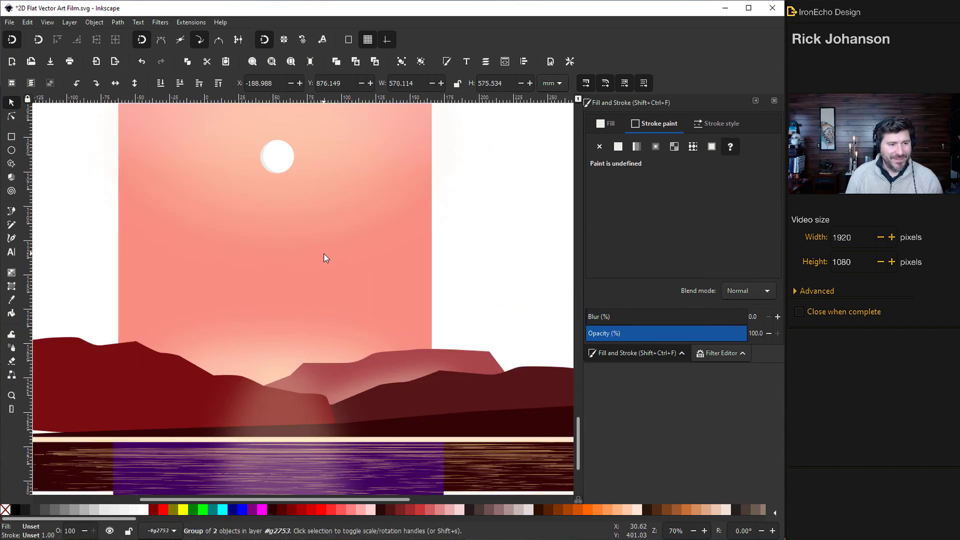
scroll(324, 257, "down", 1)
scroll(324, 257, "down", 2)
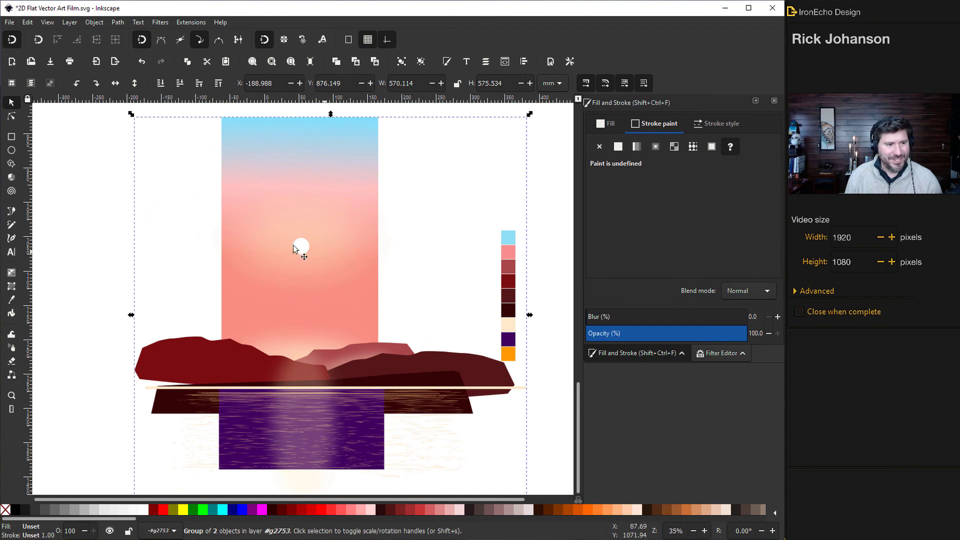
Draw a cream crop rectangle at 37.8% opacity and fit it over the sky and water at about 227 by 426 mm.
left_click(11, 136)
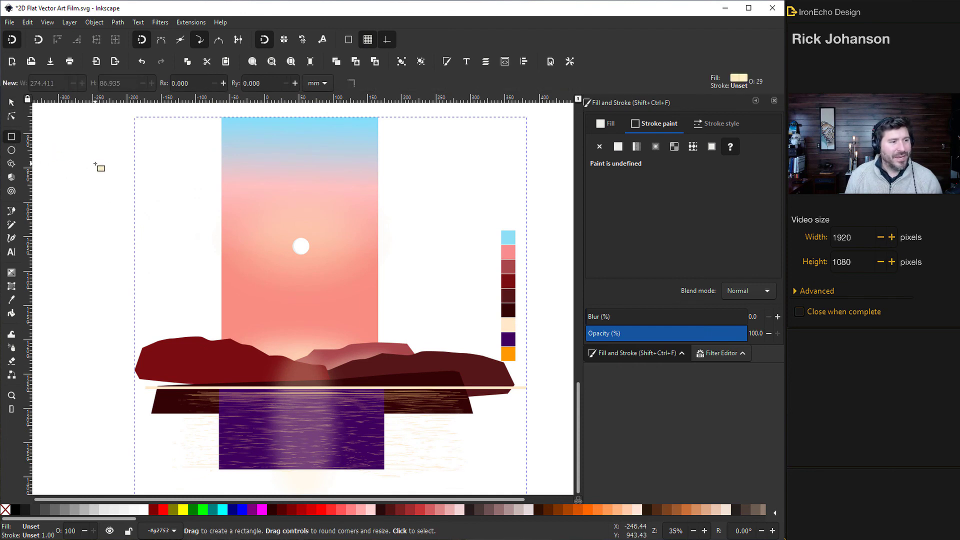
key("Escape")
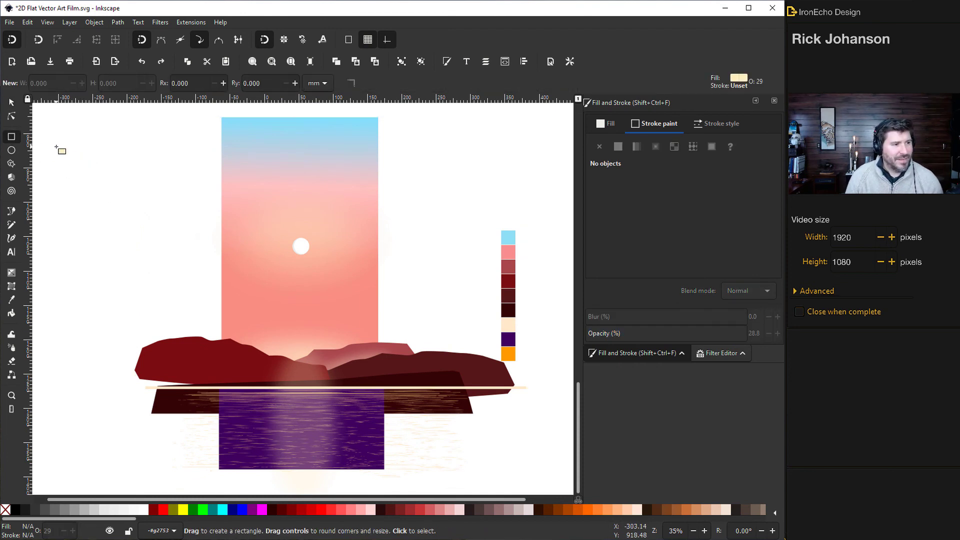
mouse_move(57, 144)
left_mouse_down()
mouse_move(168, 222)
mouse_move(222, 375)
mouse_move(232, 475)
left_mouse_up()
key("s")
left_click_drag(162, 227, 206, 205)
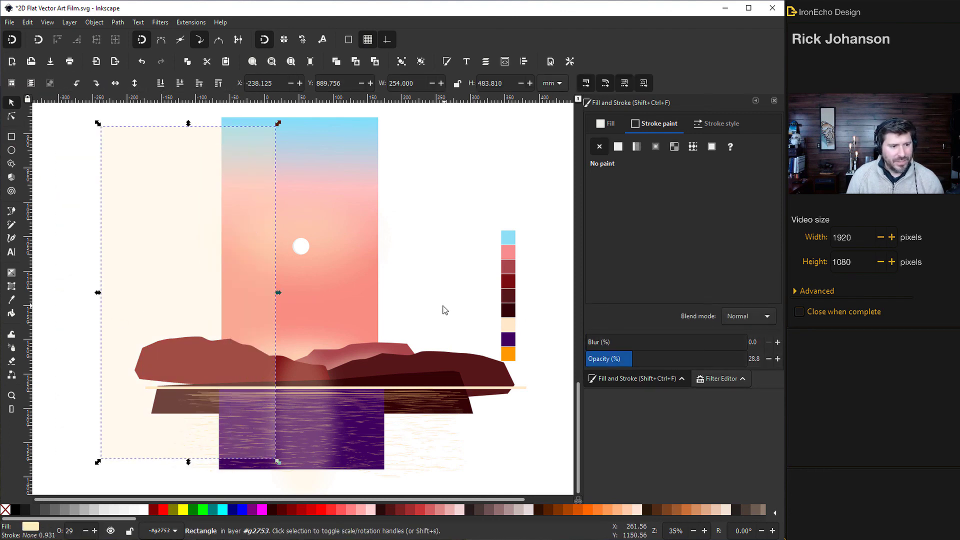
left_click_drag(622, 358, 646, 358)
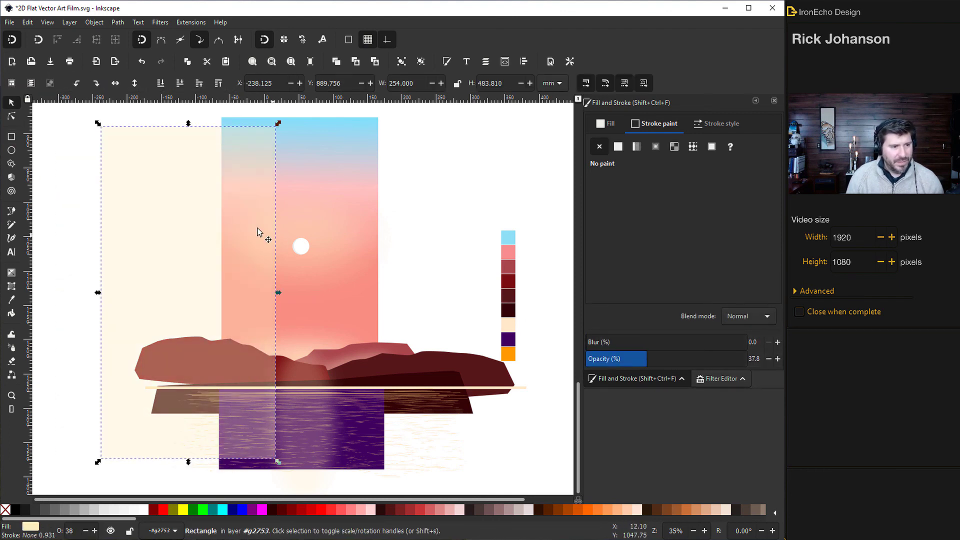
left_click_drag(239, 220, 317, 219)
key("Escape")
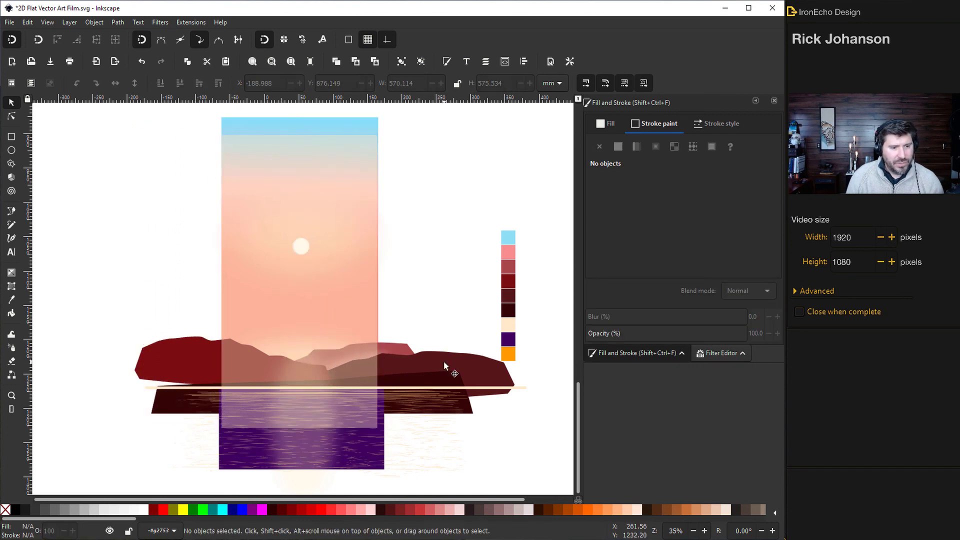
Clip the landscape group to the crop rectangle and move the cropped picture slightly away from the swatches.
left_click(443, 362)
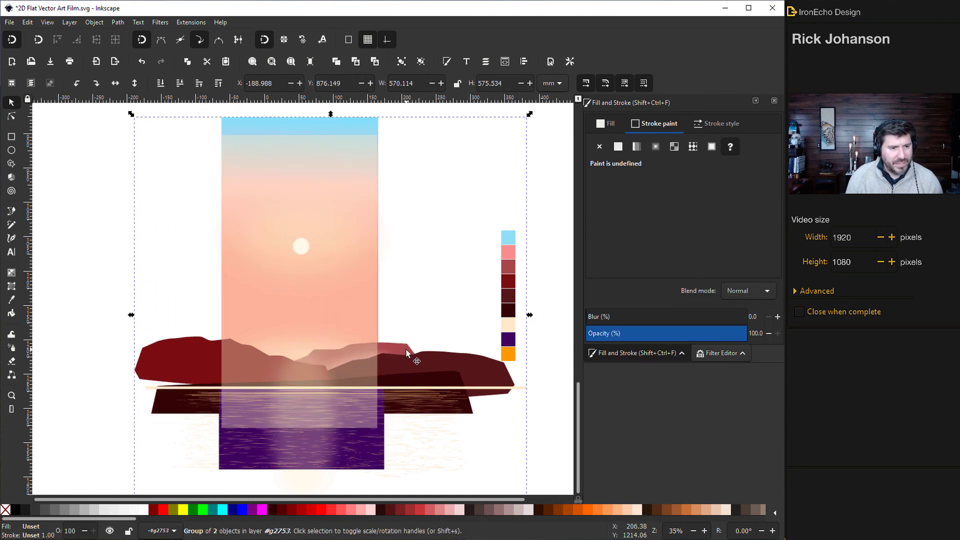
left_click(346, 281, "shift")
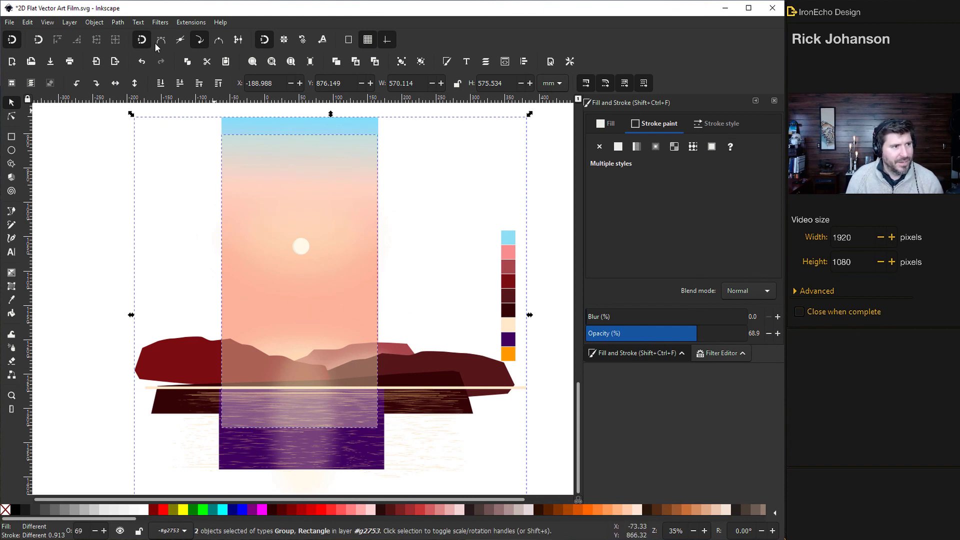
left_click(100, 23)
mouse_move(182, 137)
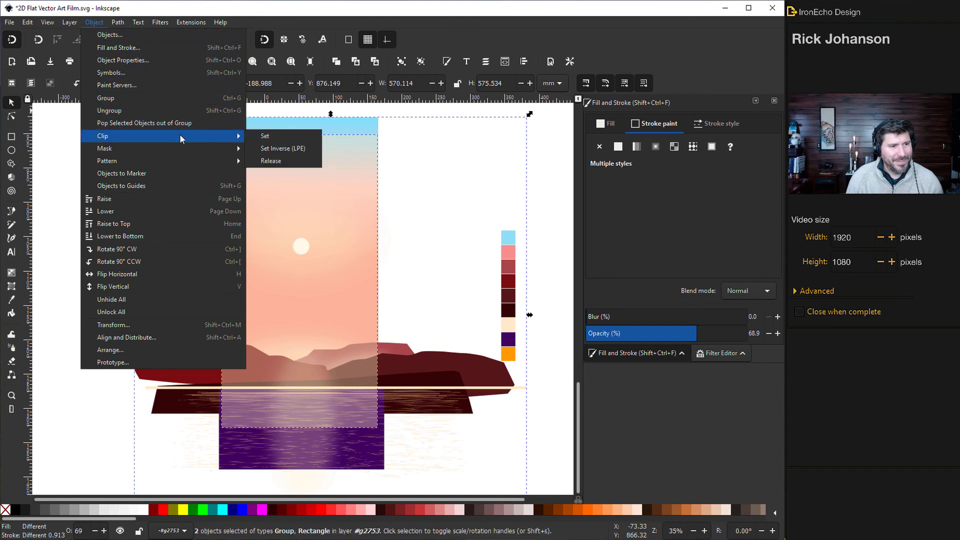
left_click(265, 139)
left_click(153, 192)
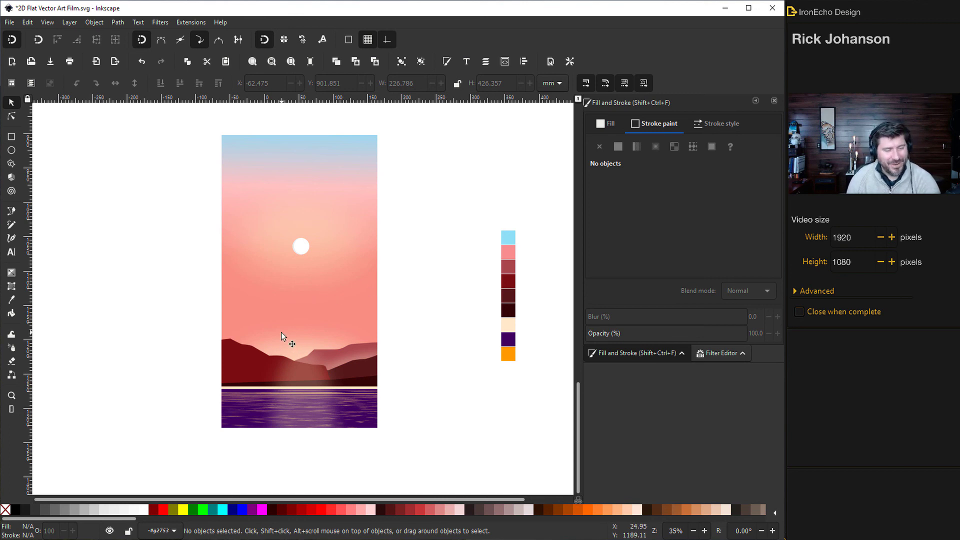
left_click_drag(331, 244, 291, 253)
left_click(357, 264)
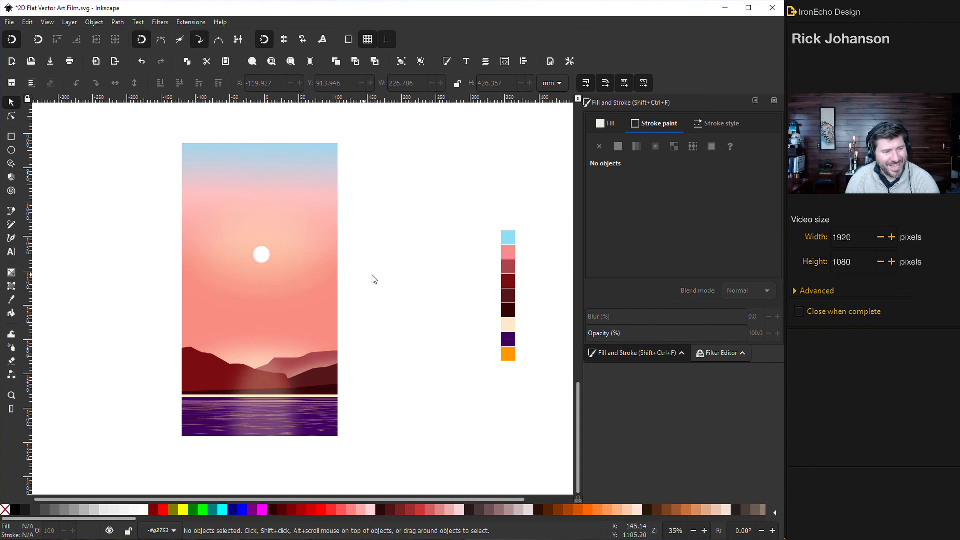